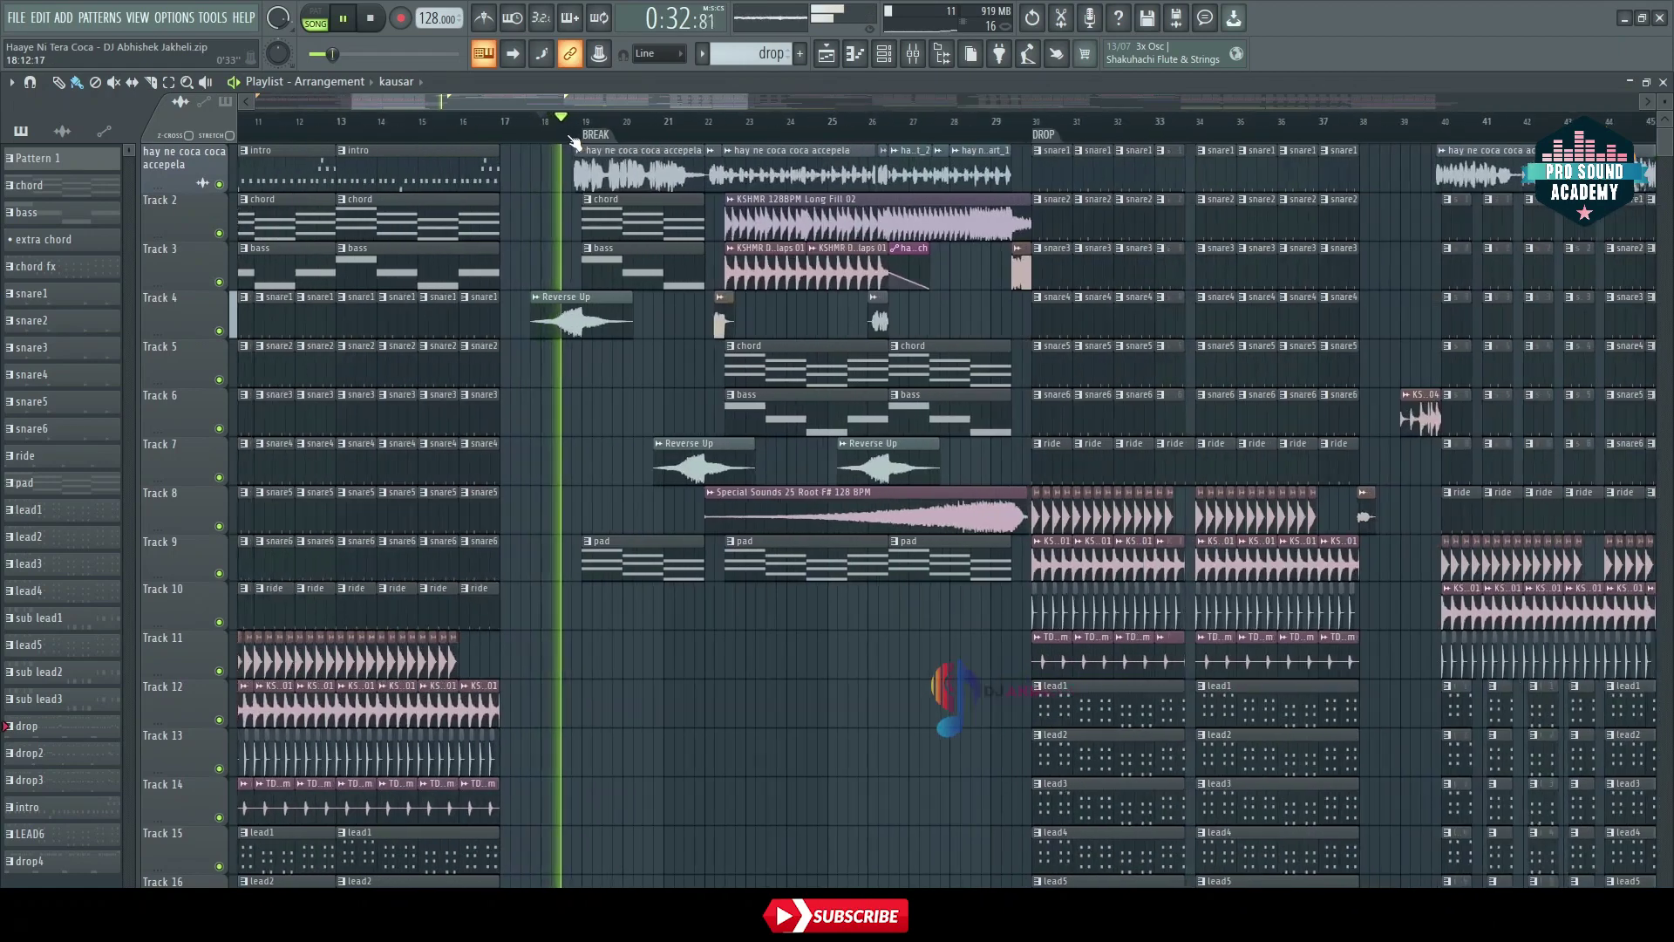
Play the arrangement through the break build-up into the drop, skipping the playhead ahead to around bars 26 and 29
scroll(729, 138, down, 4)
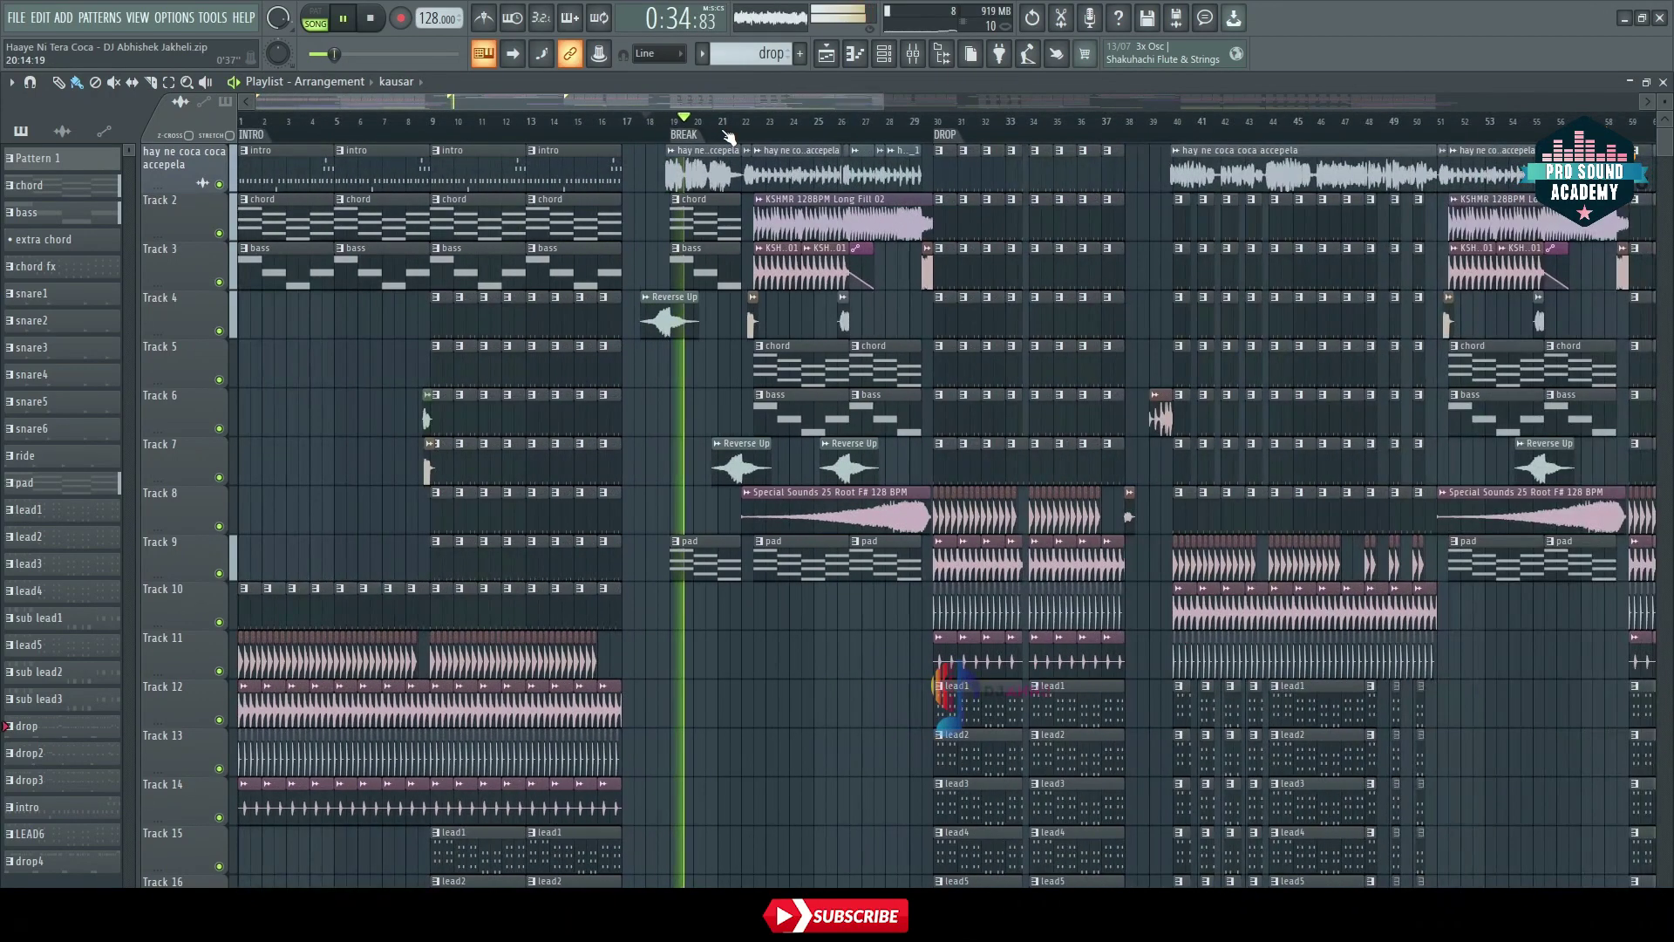
drag(785, 104, 876, 105)
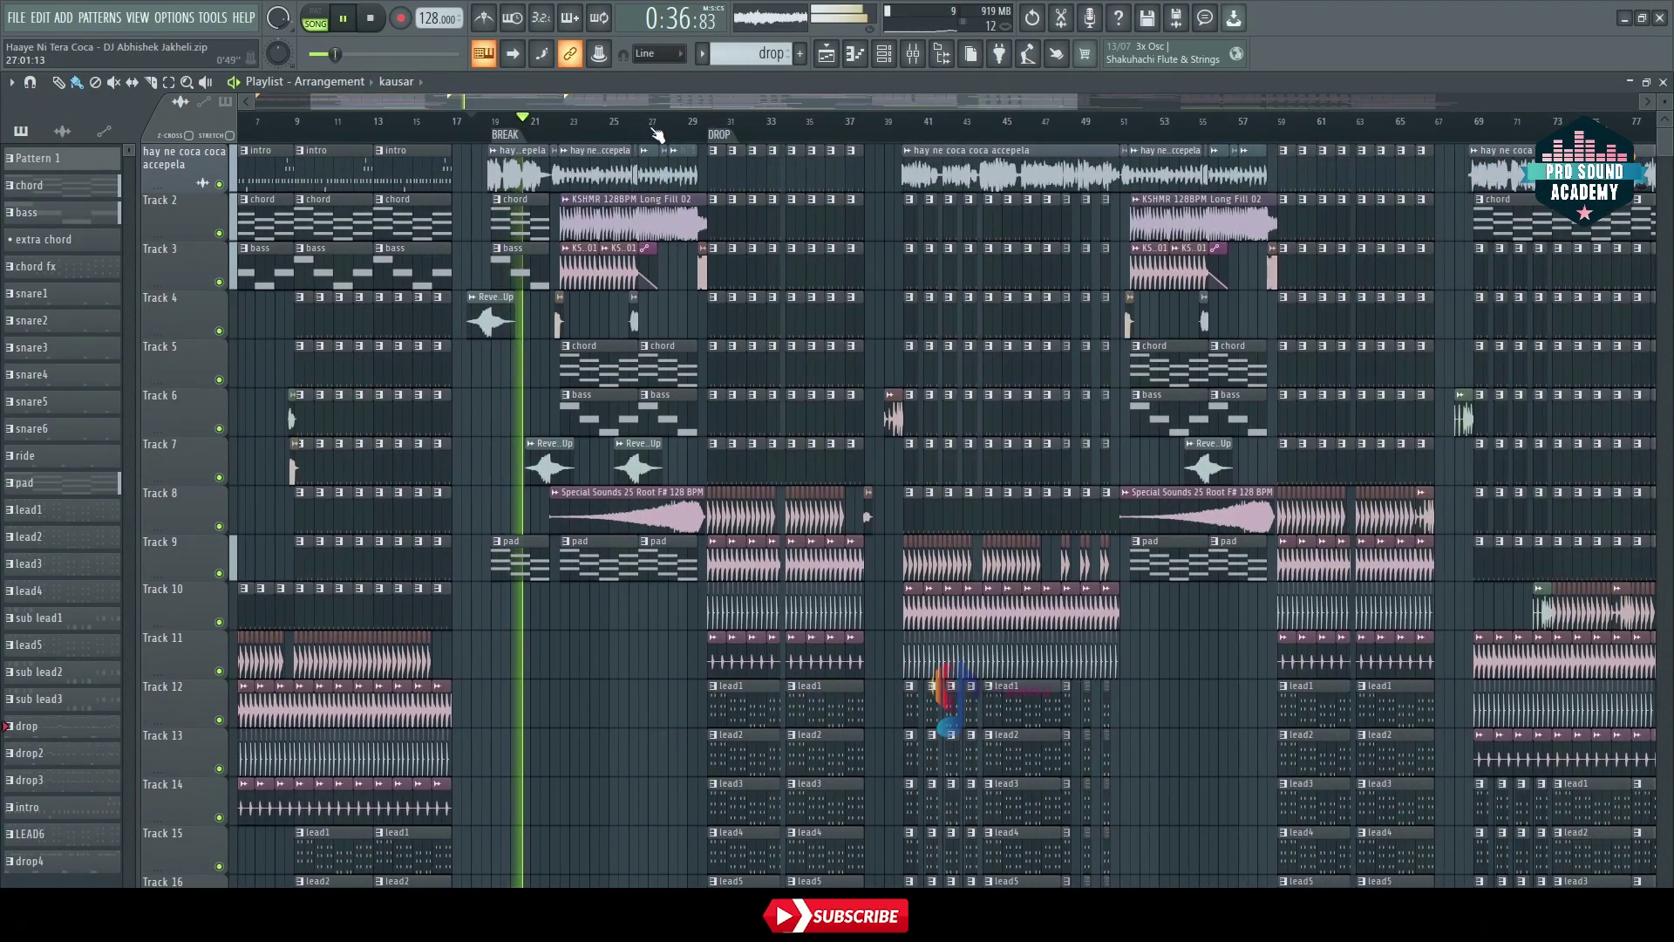
scroll(662, 138, up, 2)
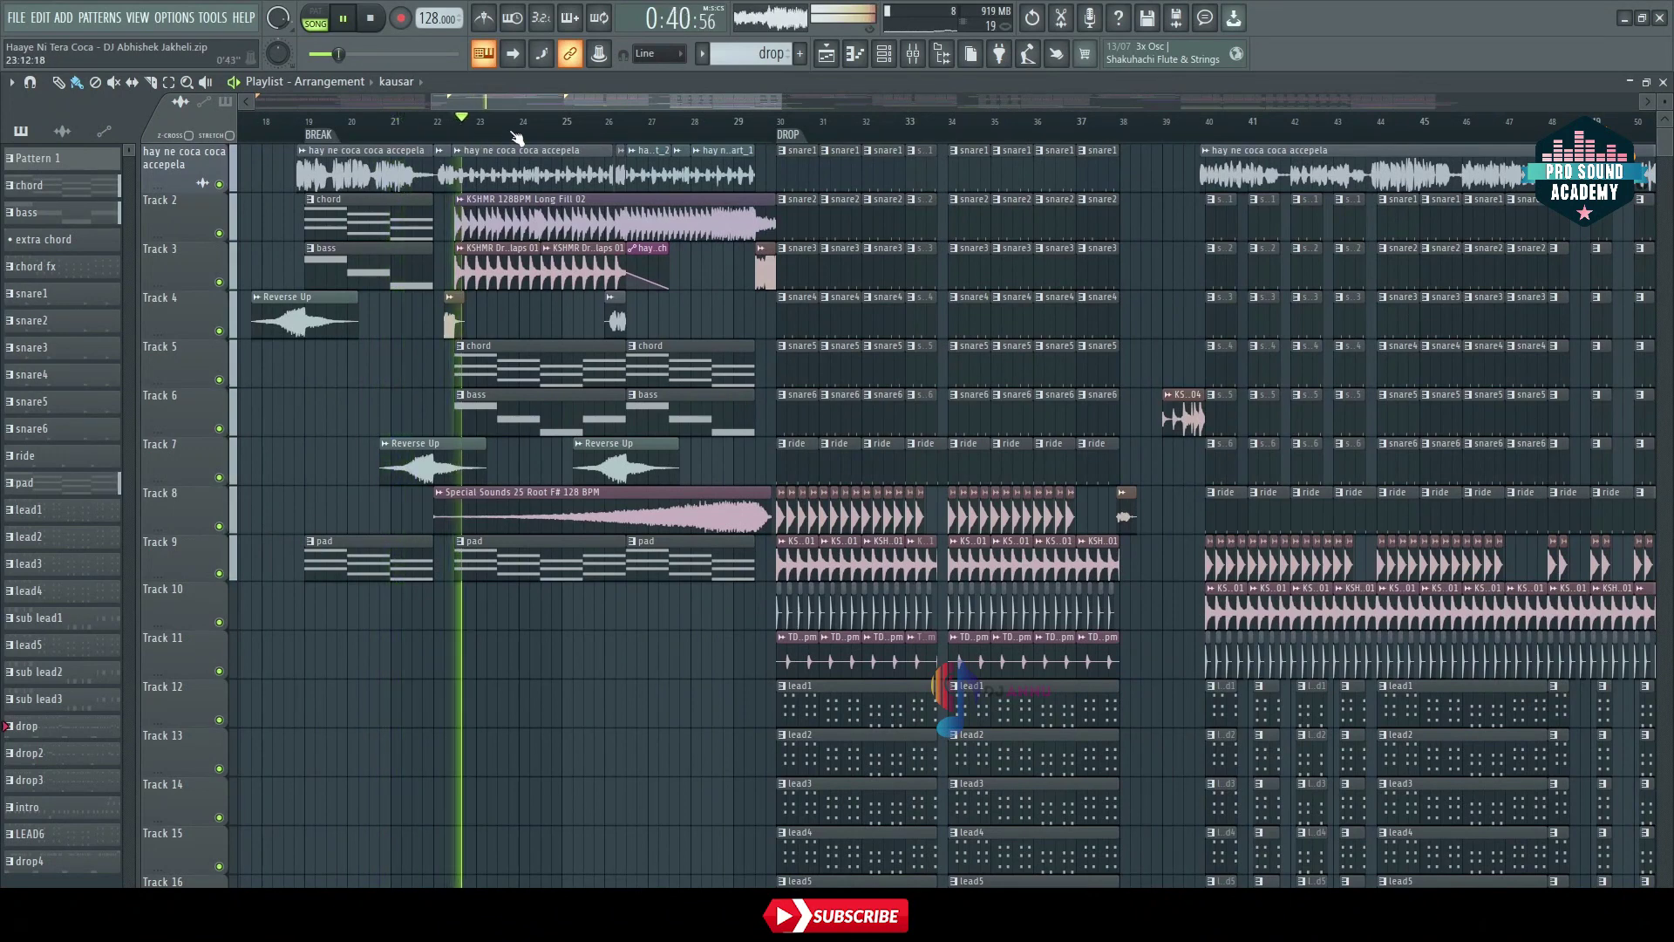
click(620, 139)
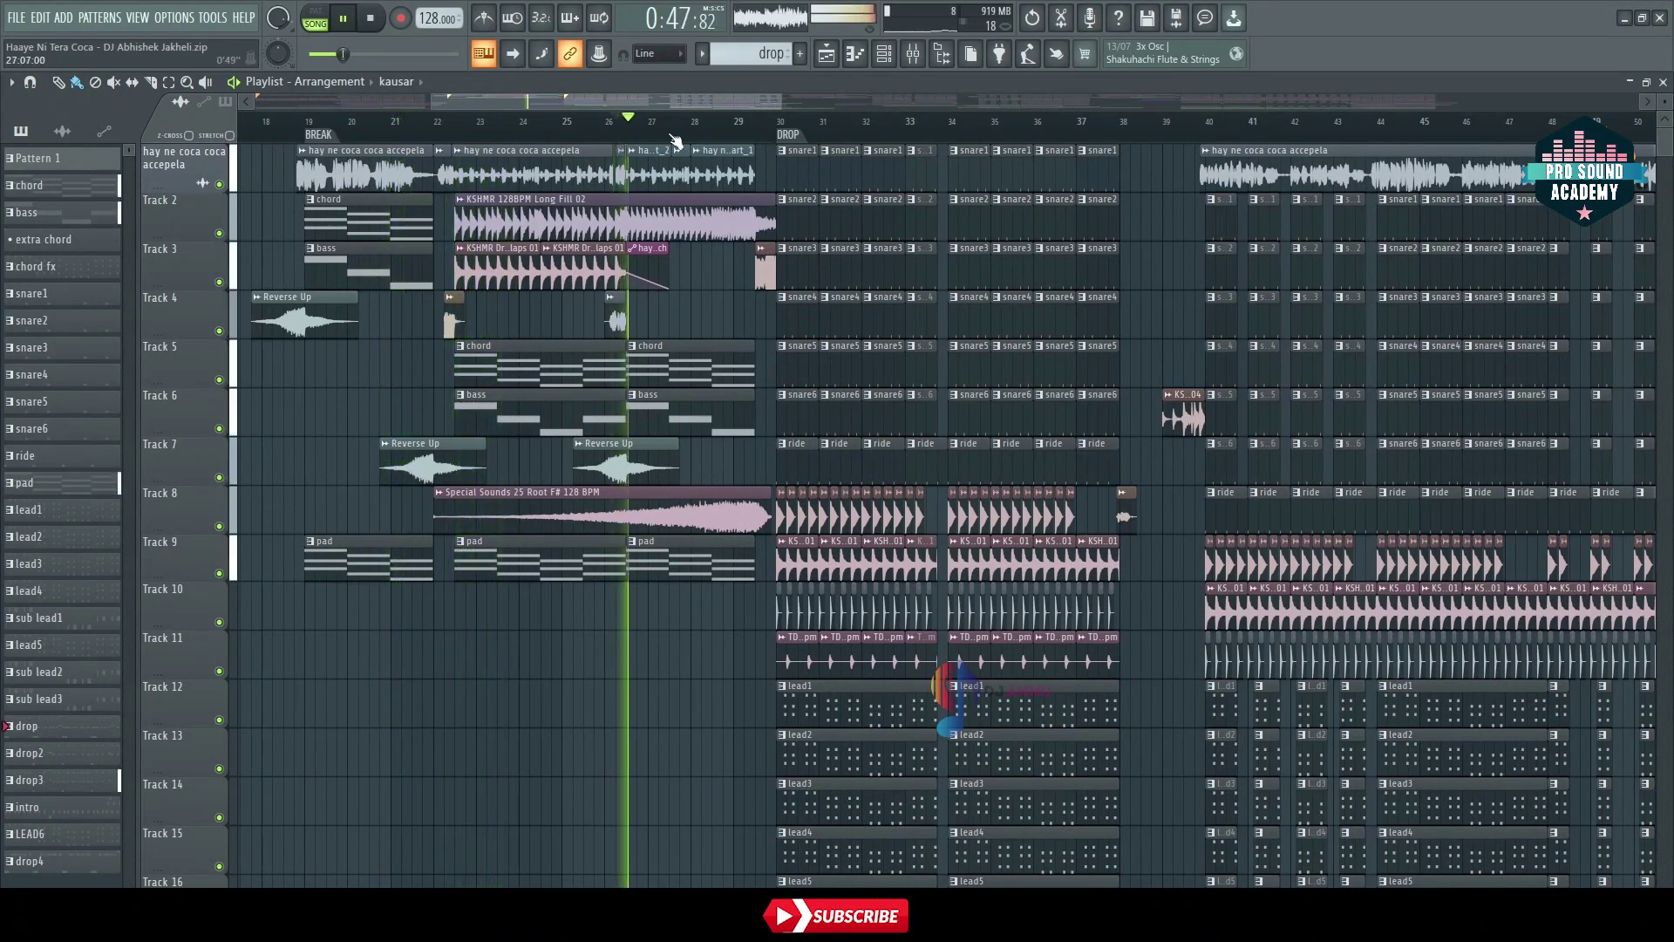
click(748, 139)
scroll(817, 141, up, 3)
scroll(818, 142, down, 5)
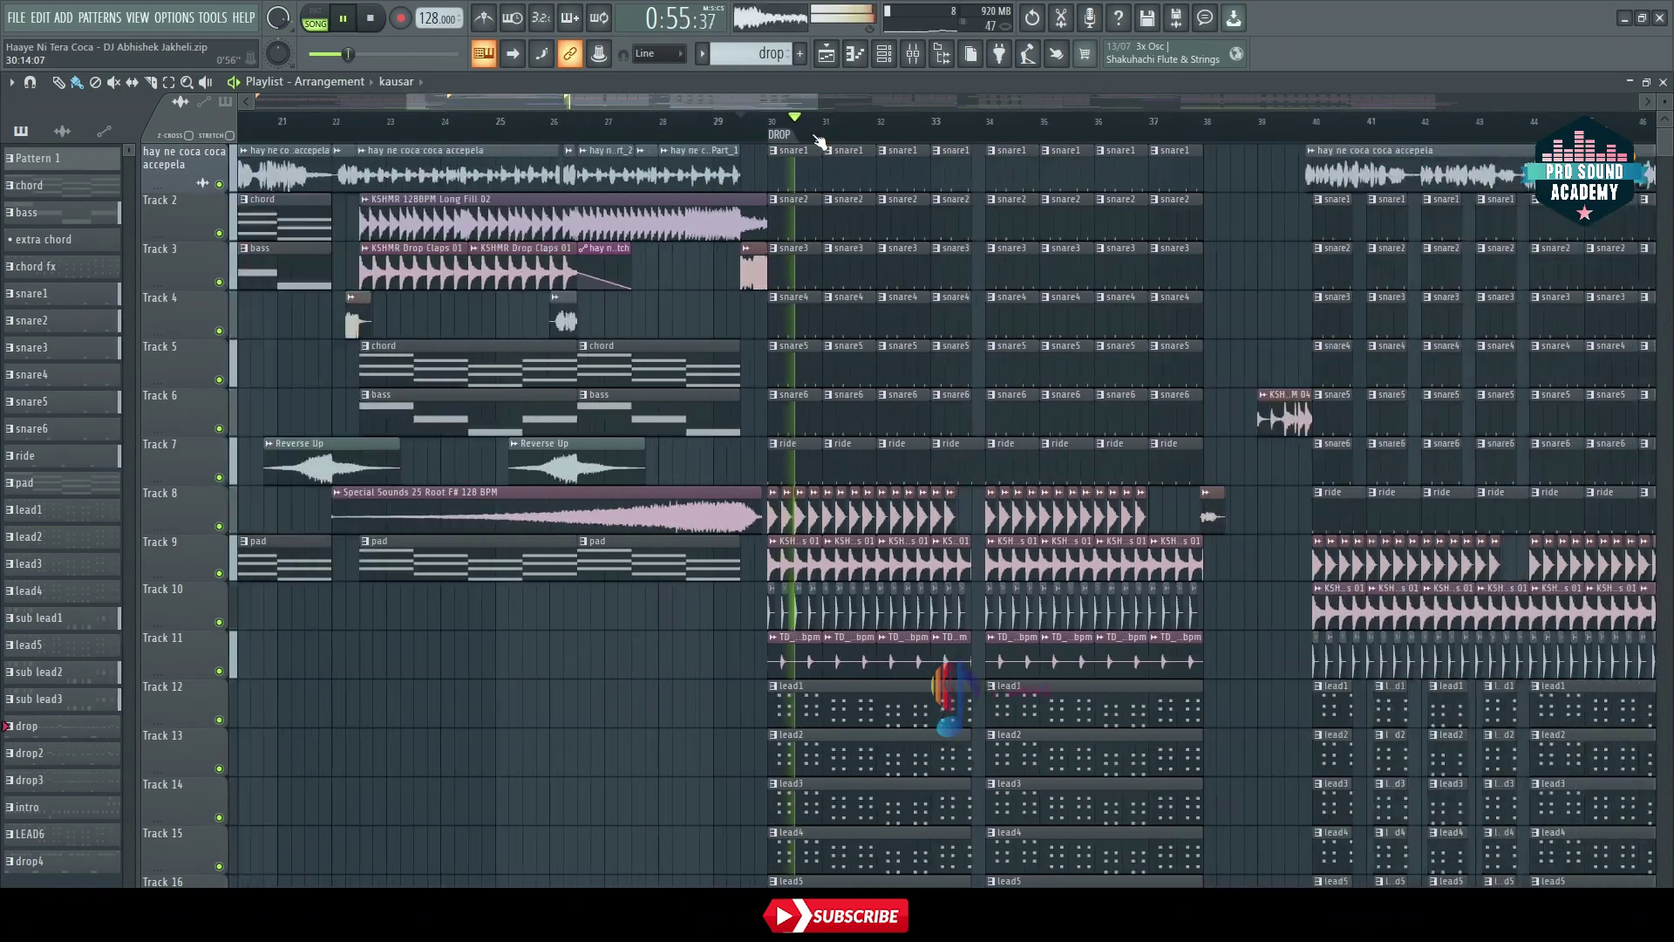
scroll(1024, 297, down, 6)
scroll(1024, 297, down, 4)
scroll(1024, 297, up, 10)
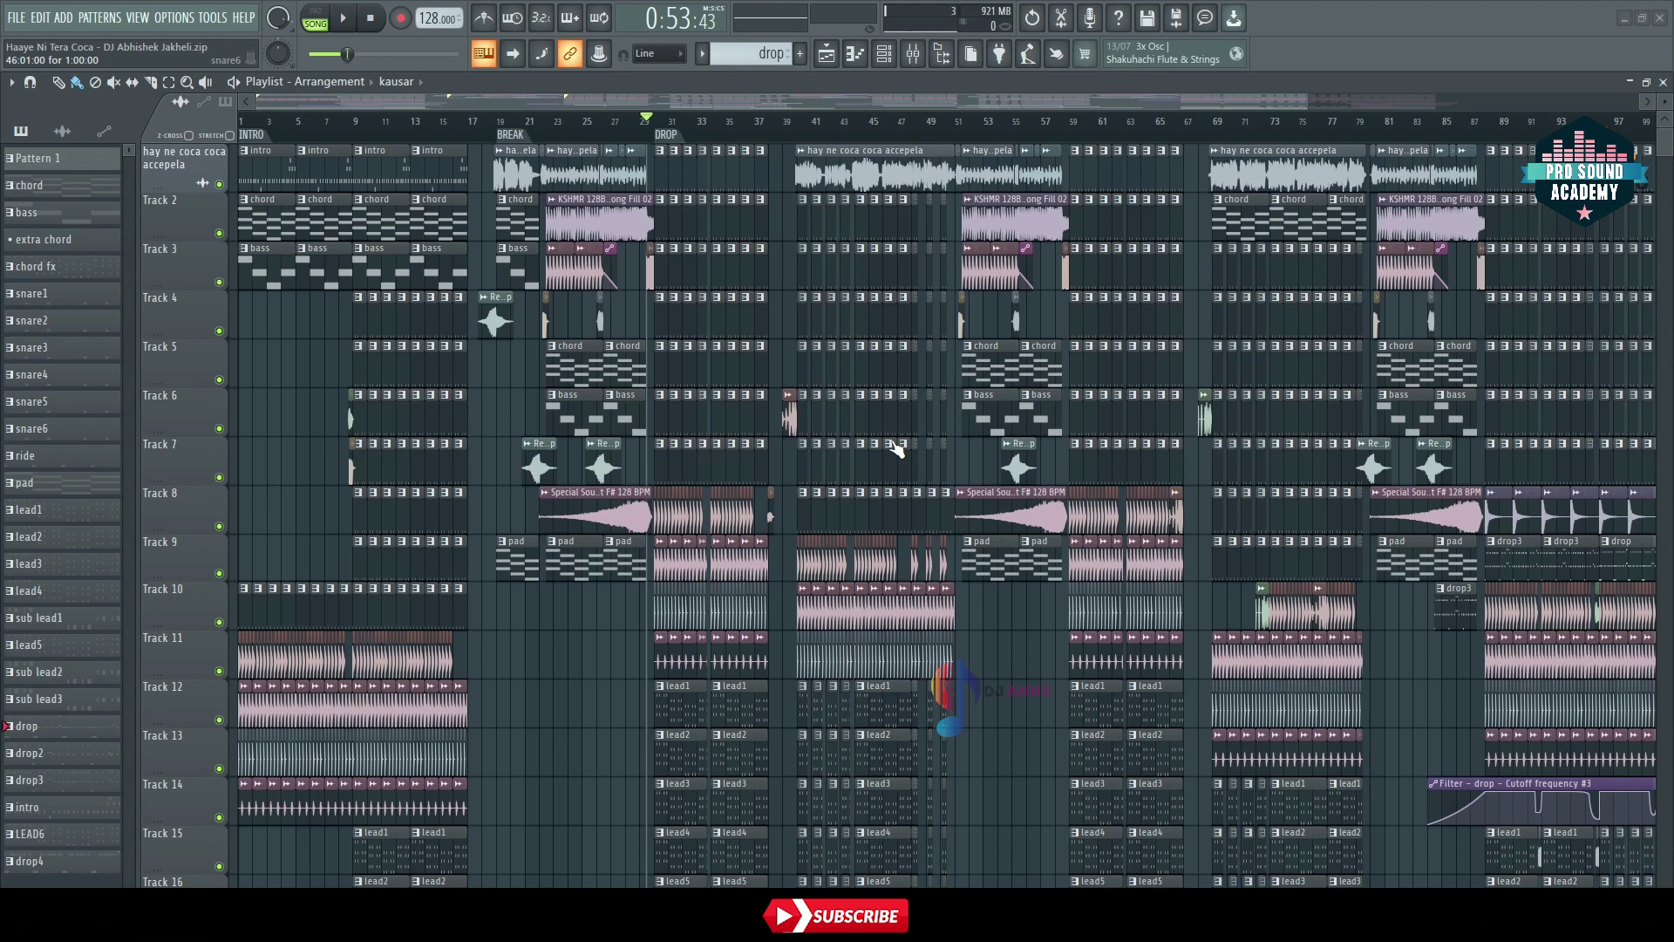
Examine the arrangement across all tracks, from the lower lead and sub lead layers back to the intro section
scroll(879, 441, down, 10)
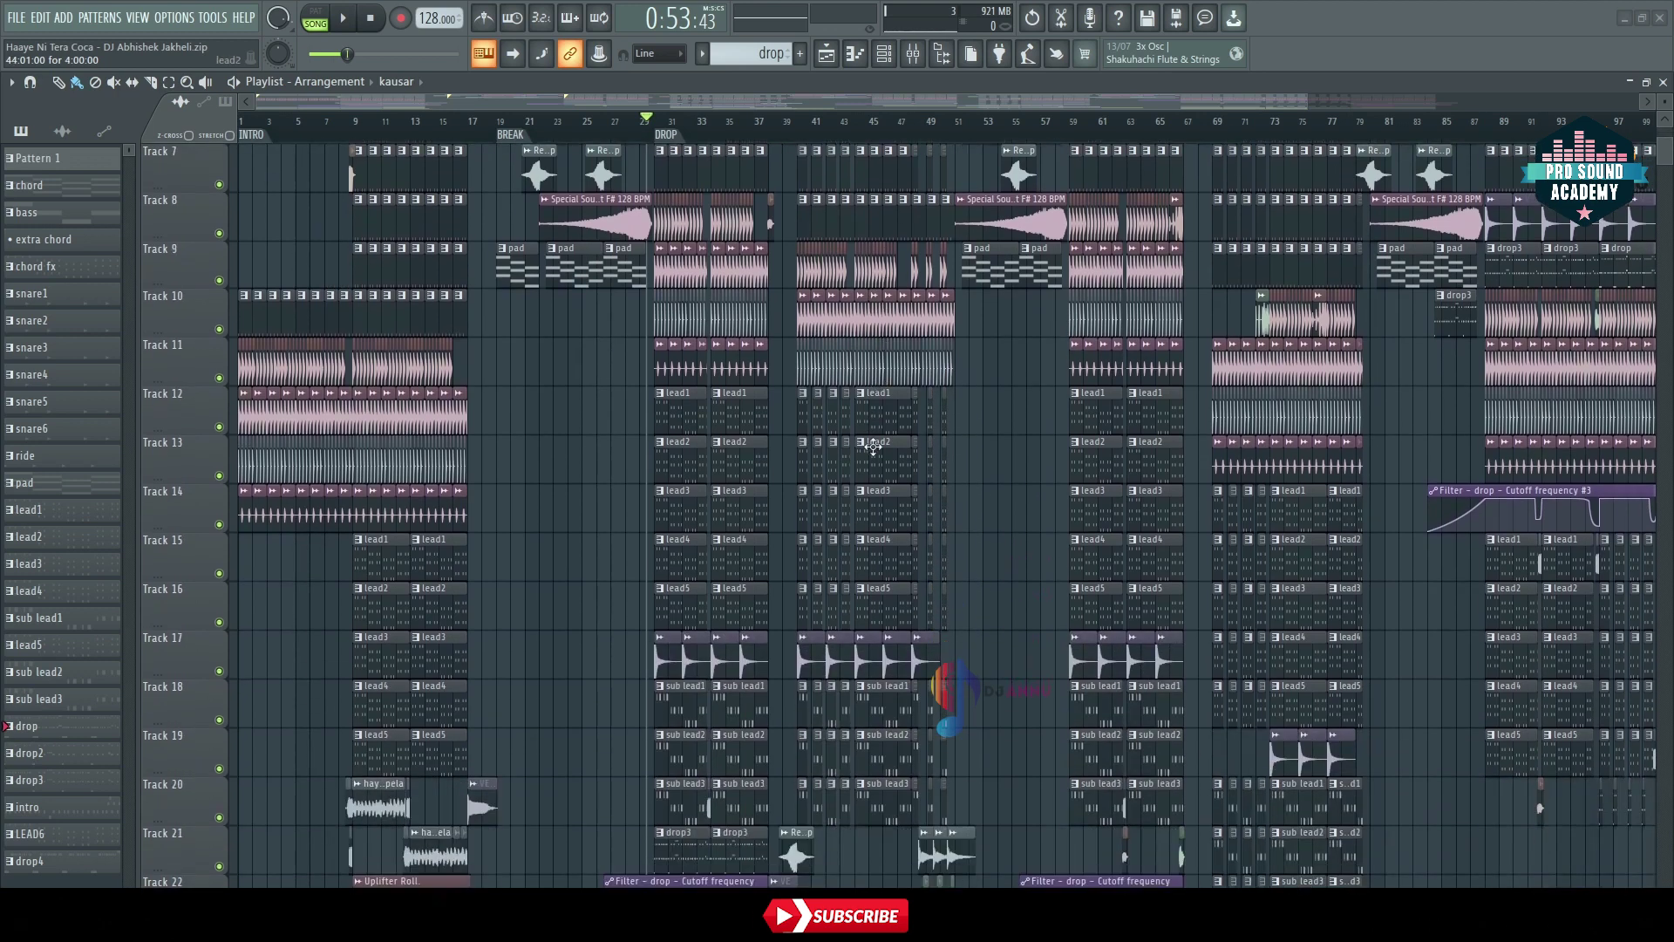
scroll(864, 364, up, 10)
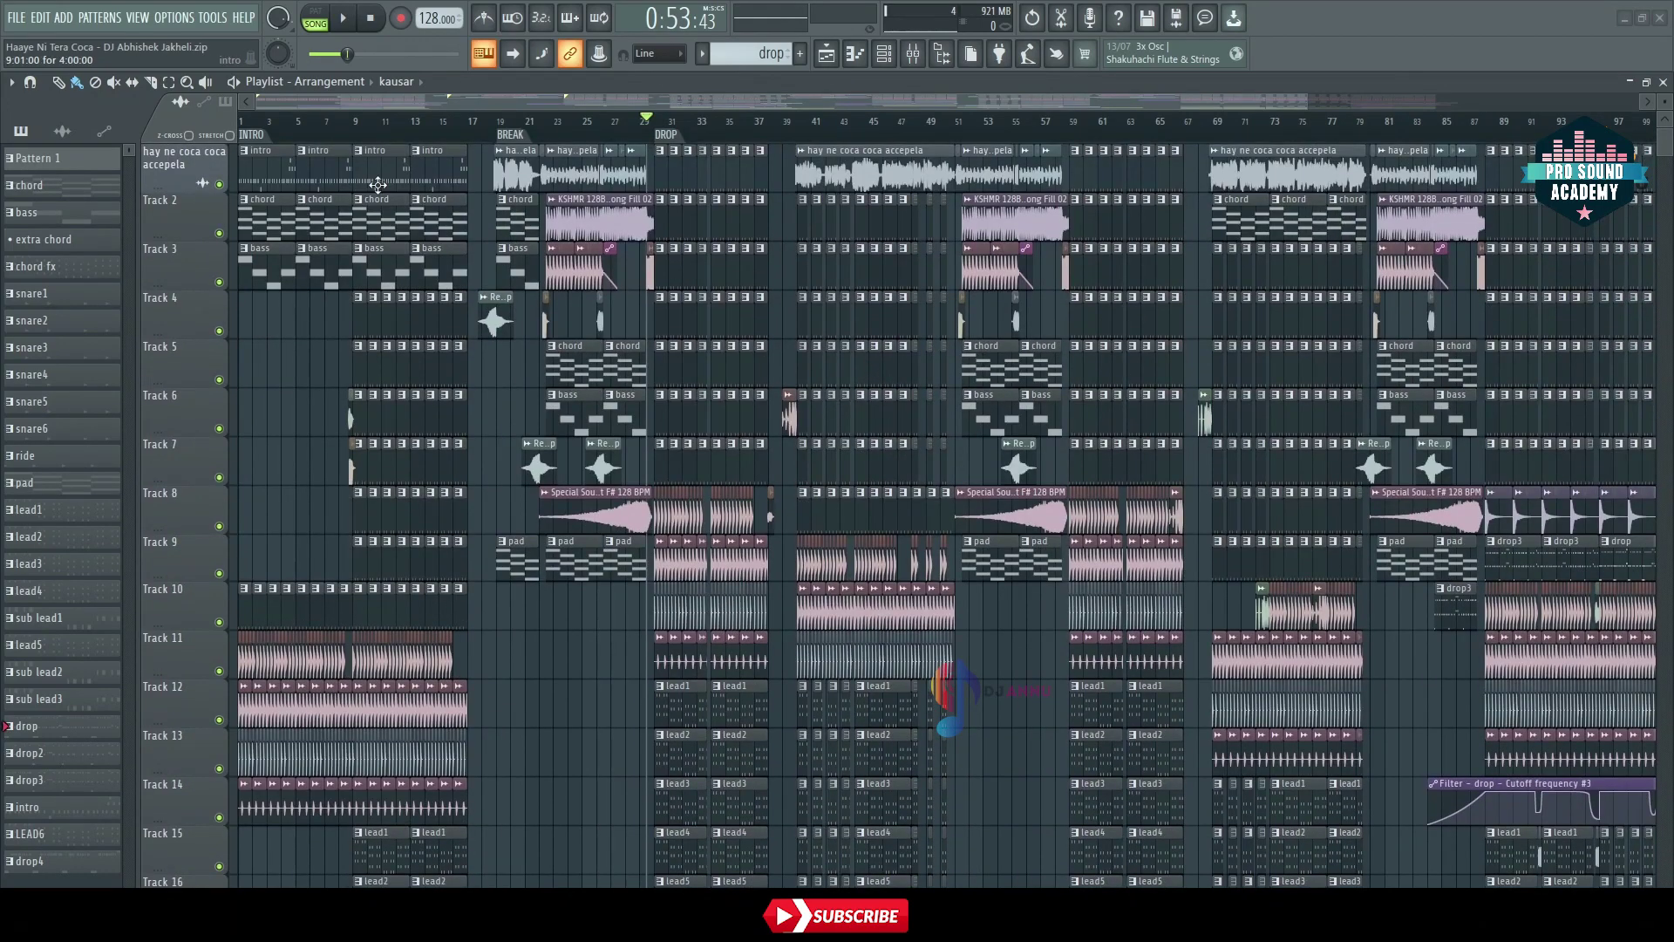
scroll(318, 139, up, 5)
drag(372, 101, 332, 101)
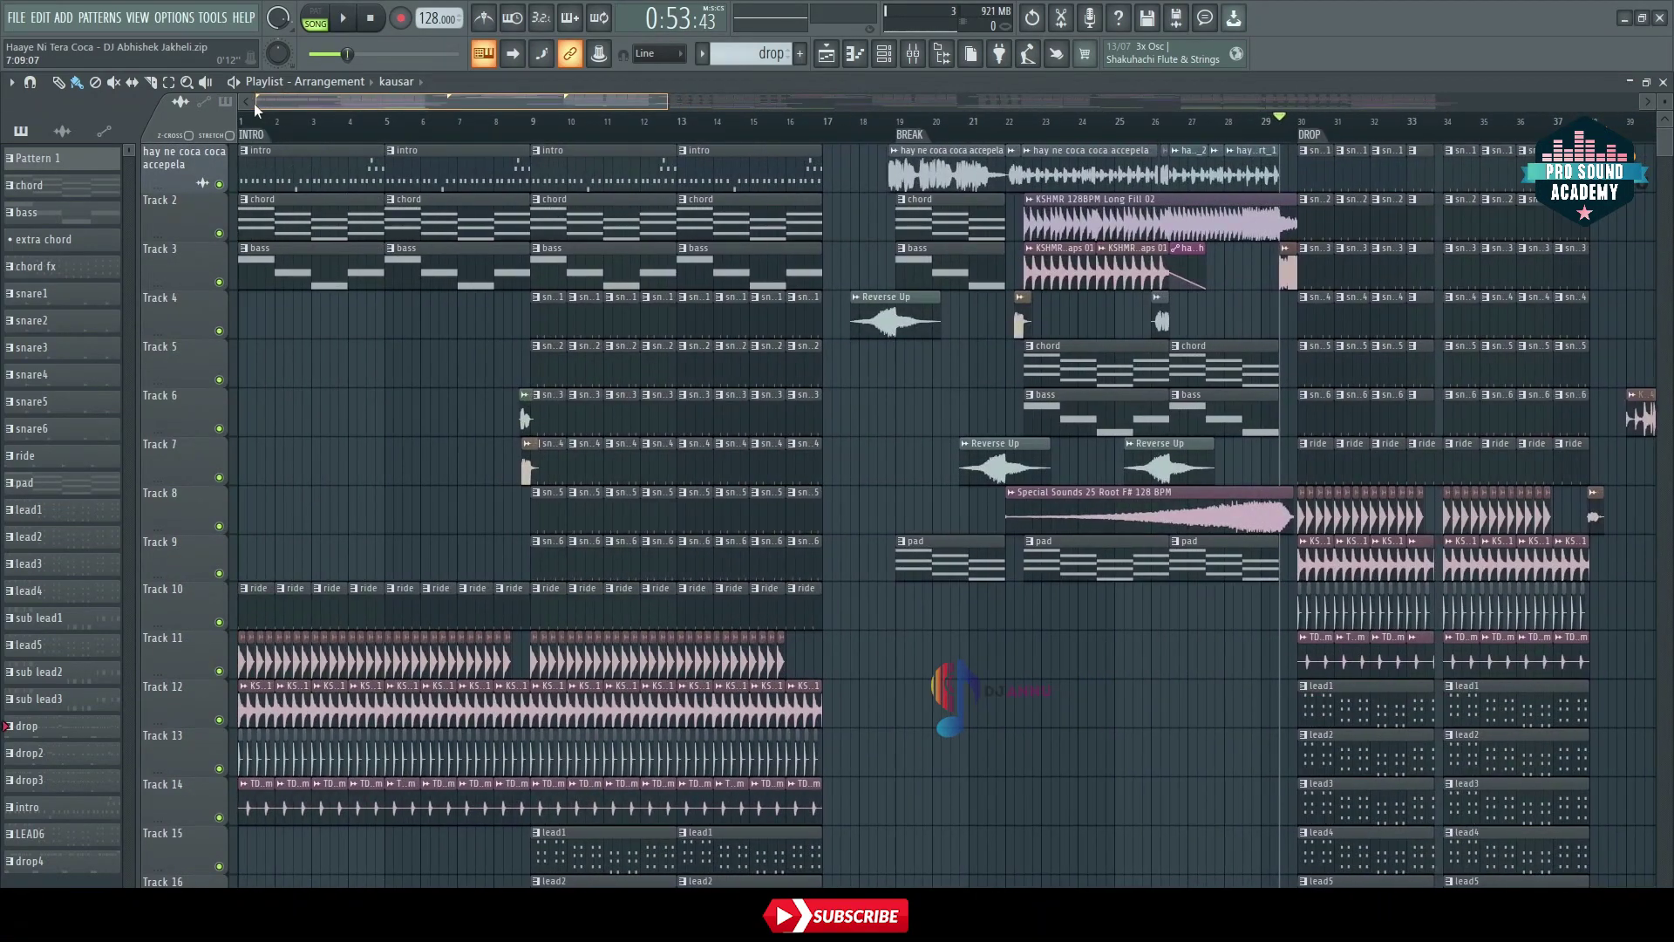
scroll(280, 103, up, 4)
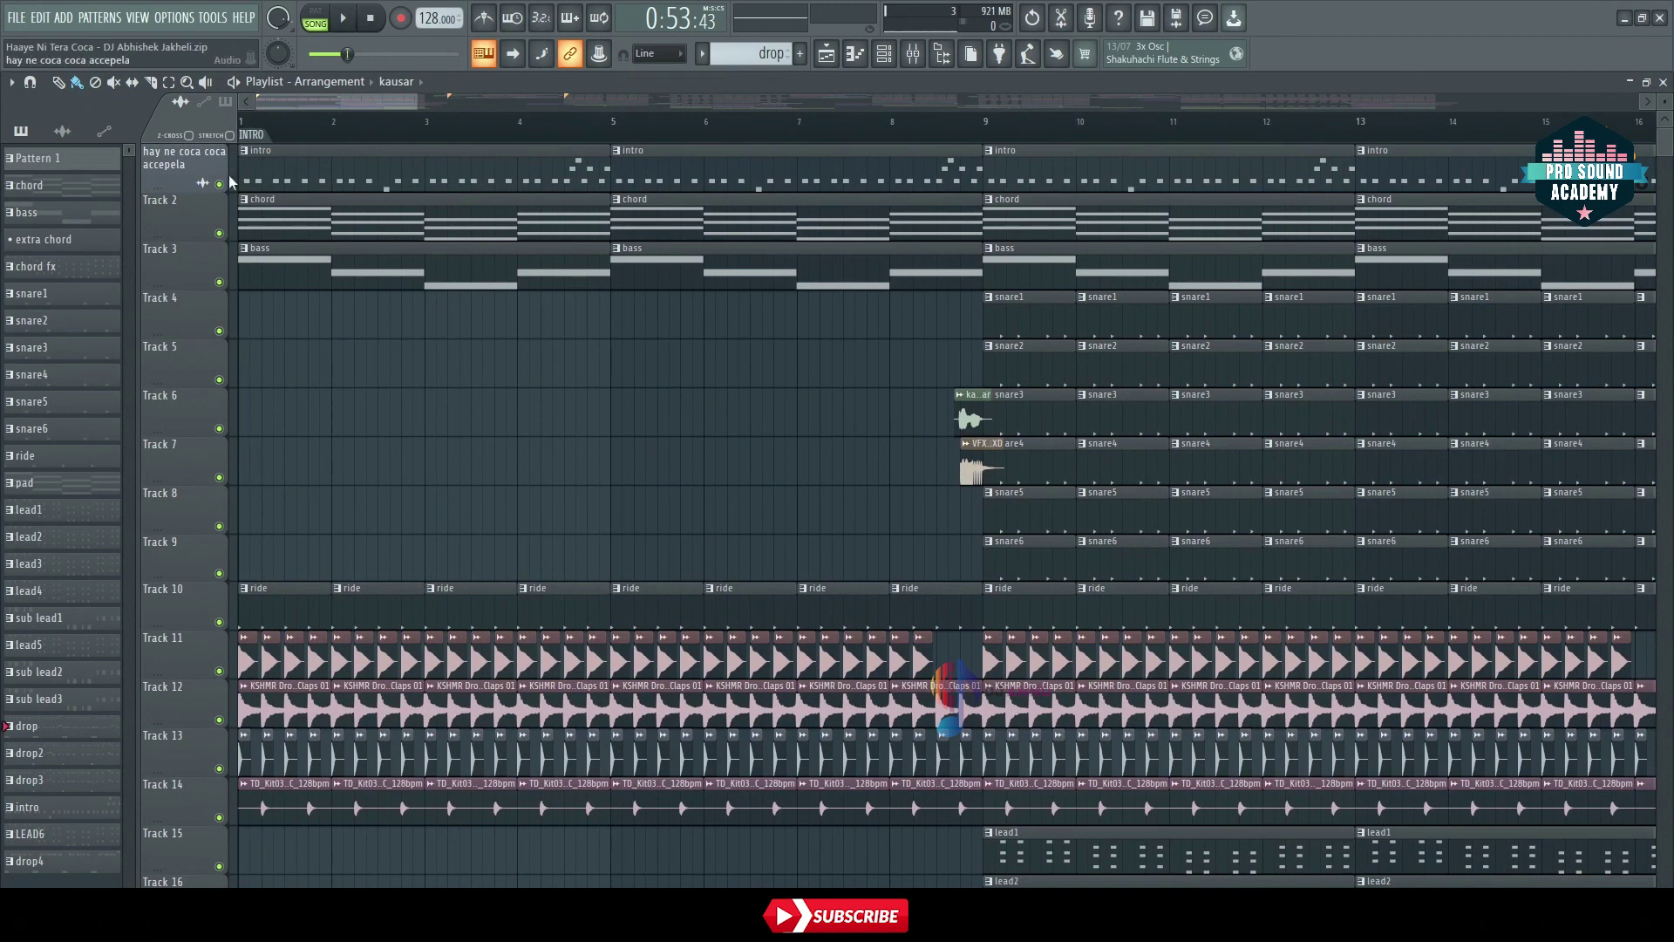
scroll(303, 147, down, 2)
scroll(305, 146, down, 3)
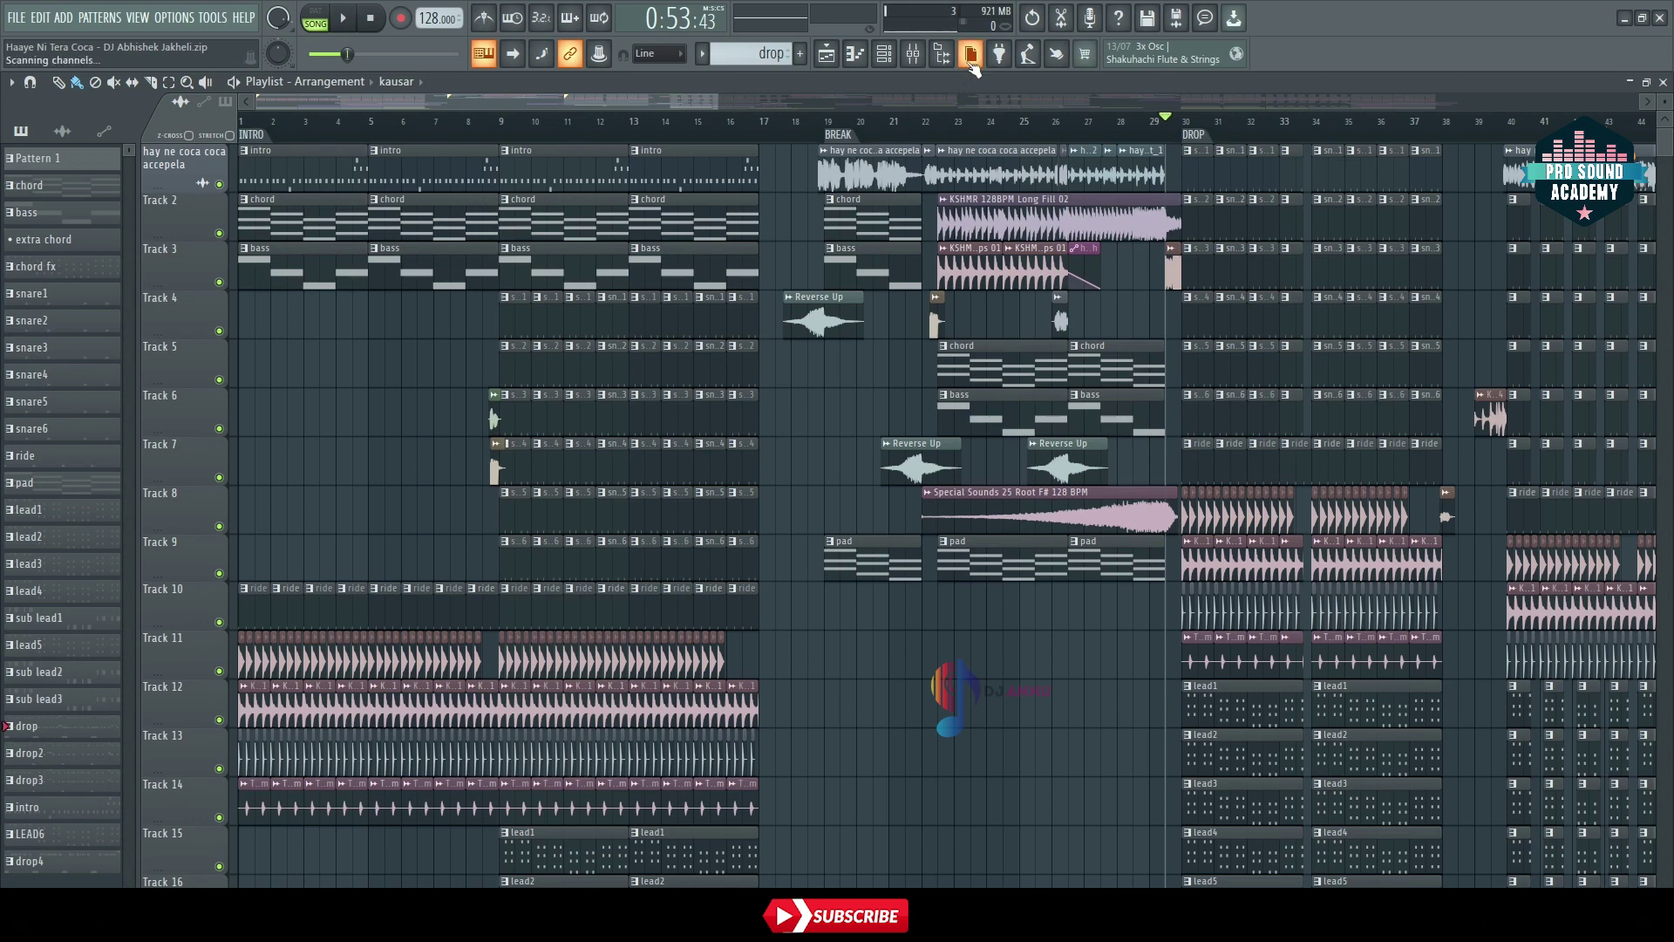
Review all patterns and channels in the project picker, close it, and look over the arrangement back to the intro
key(alt+p)
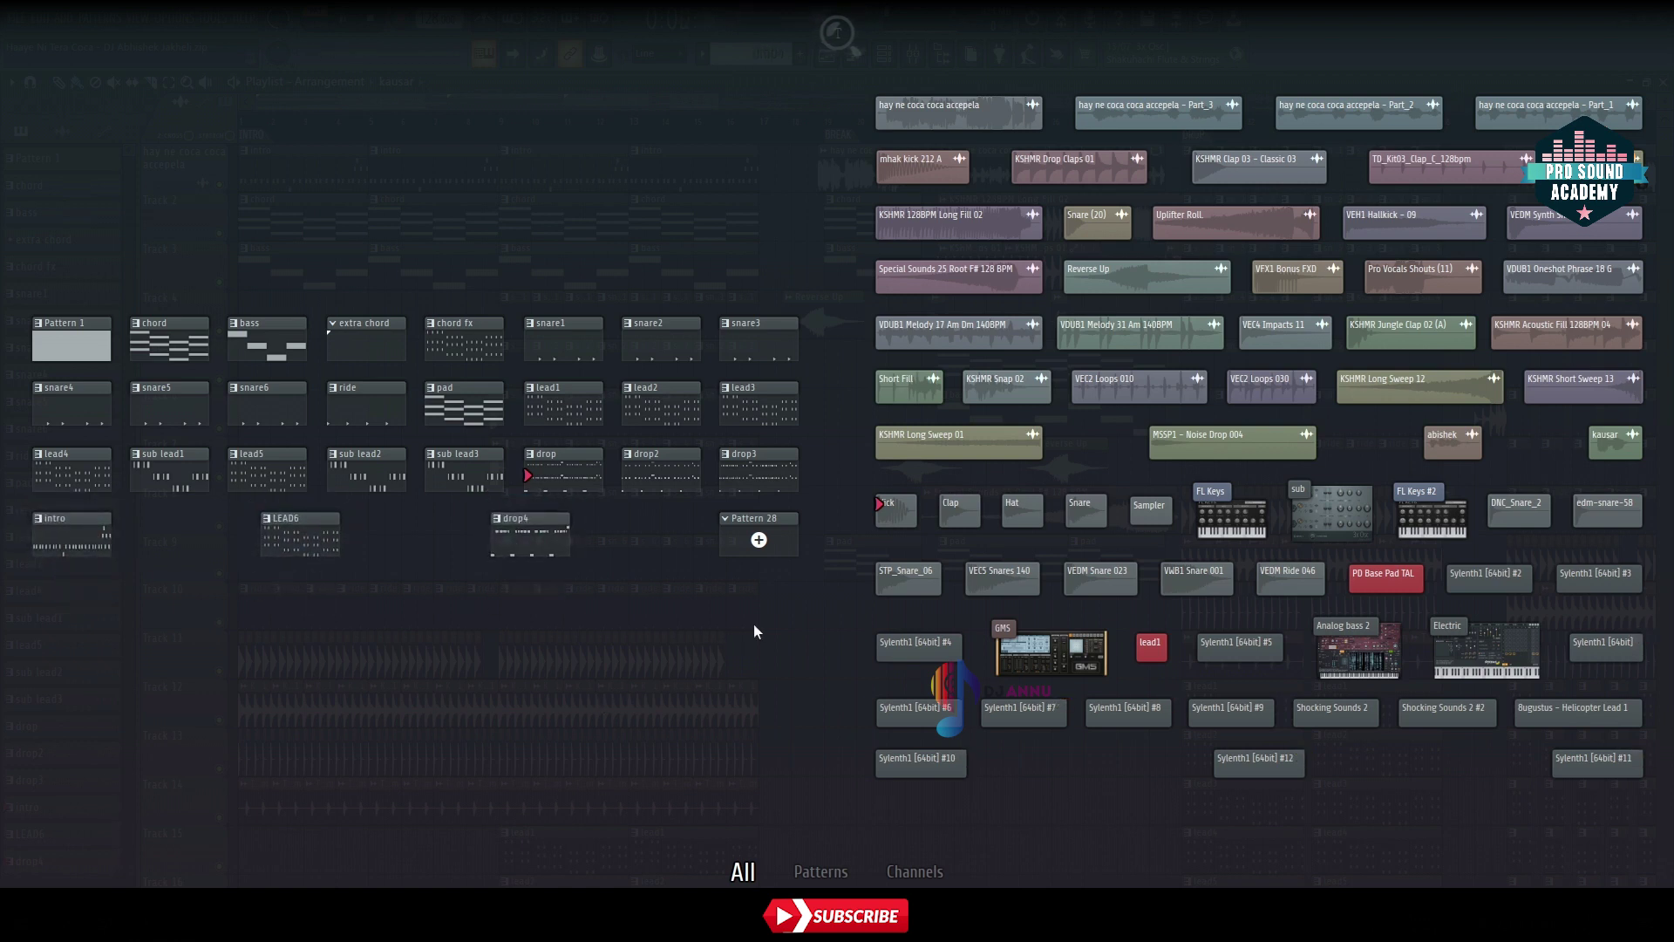
key(Escape)
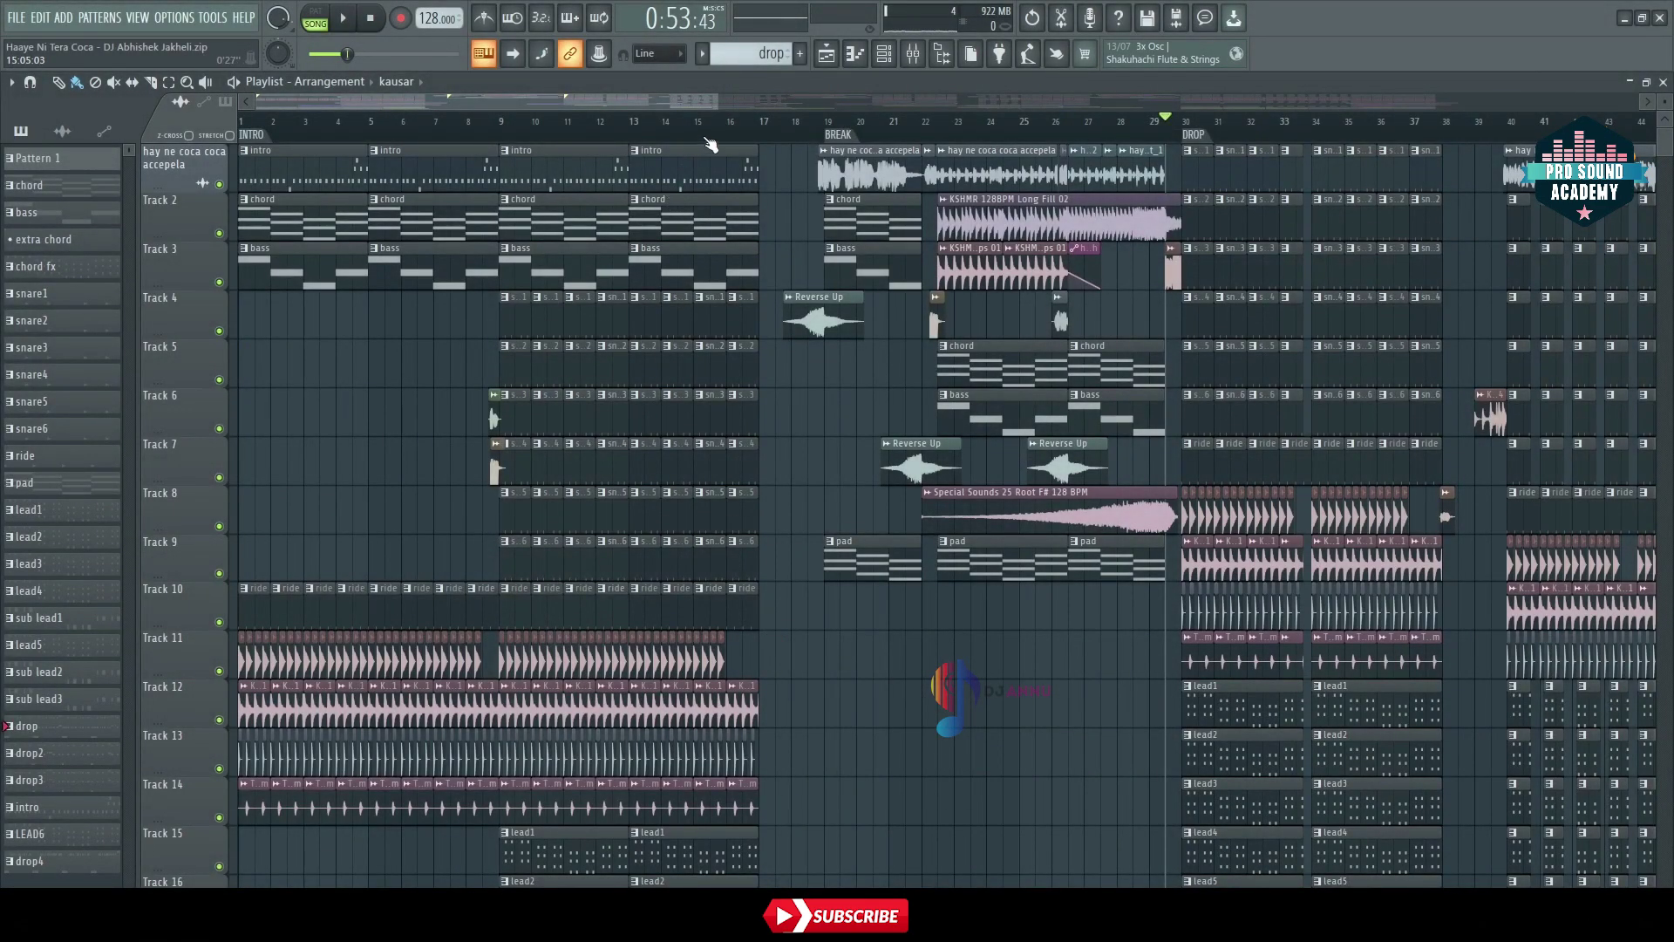
scroll(713, 138, down, 6)
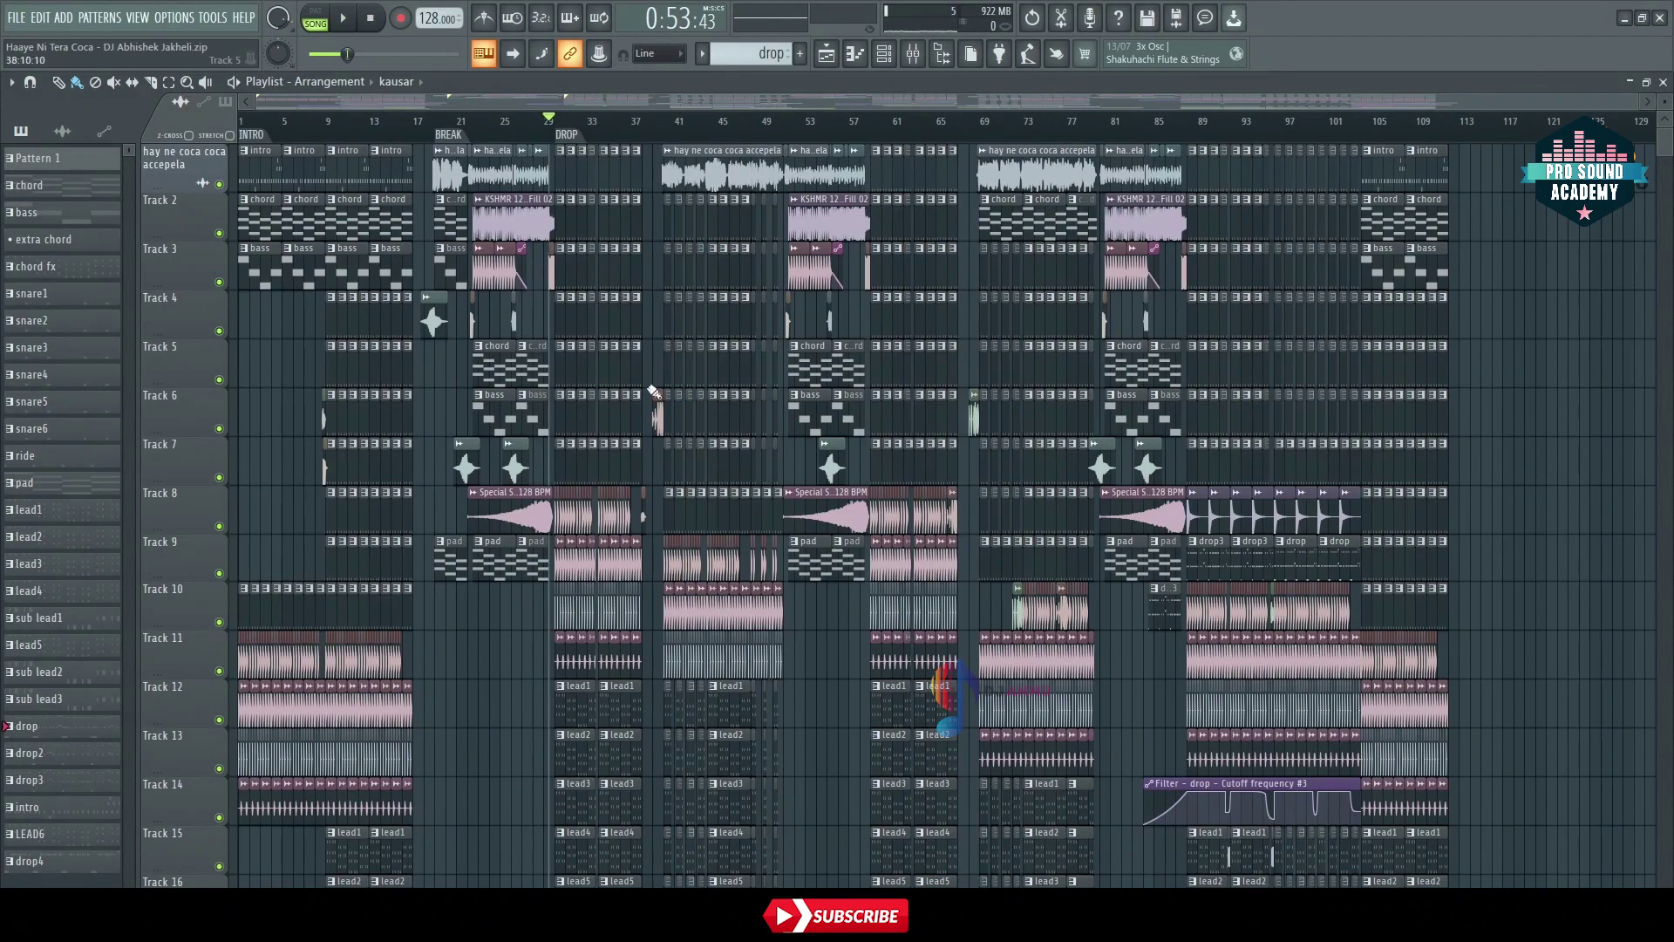
scroll(268, 138, up, 5)
scroll(270, 137, up, 5)
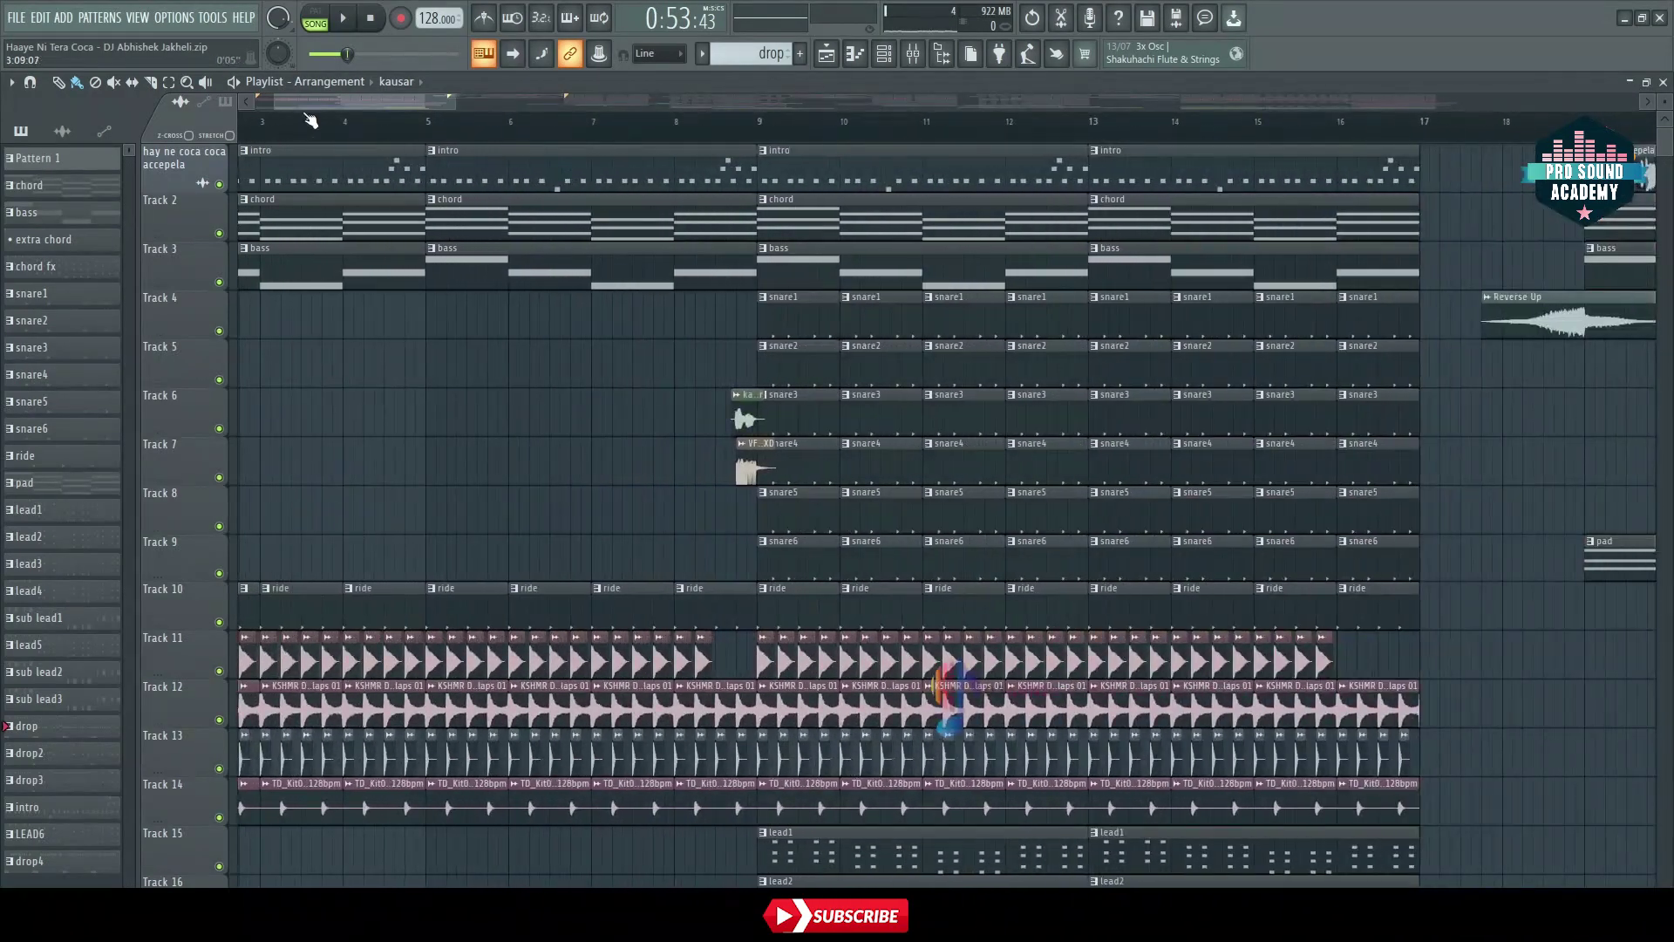
scroll(280, 135, down, 2)
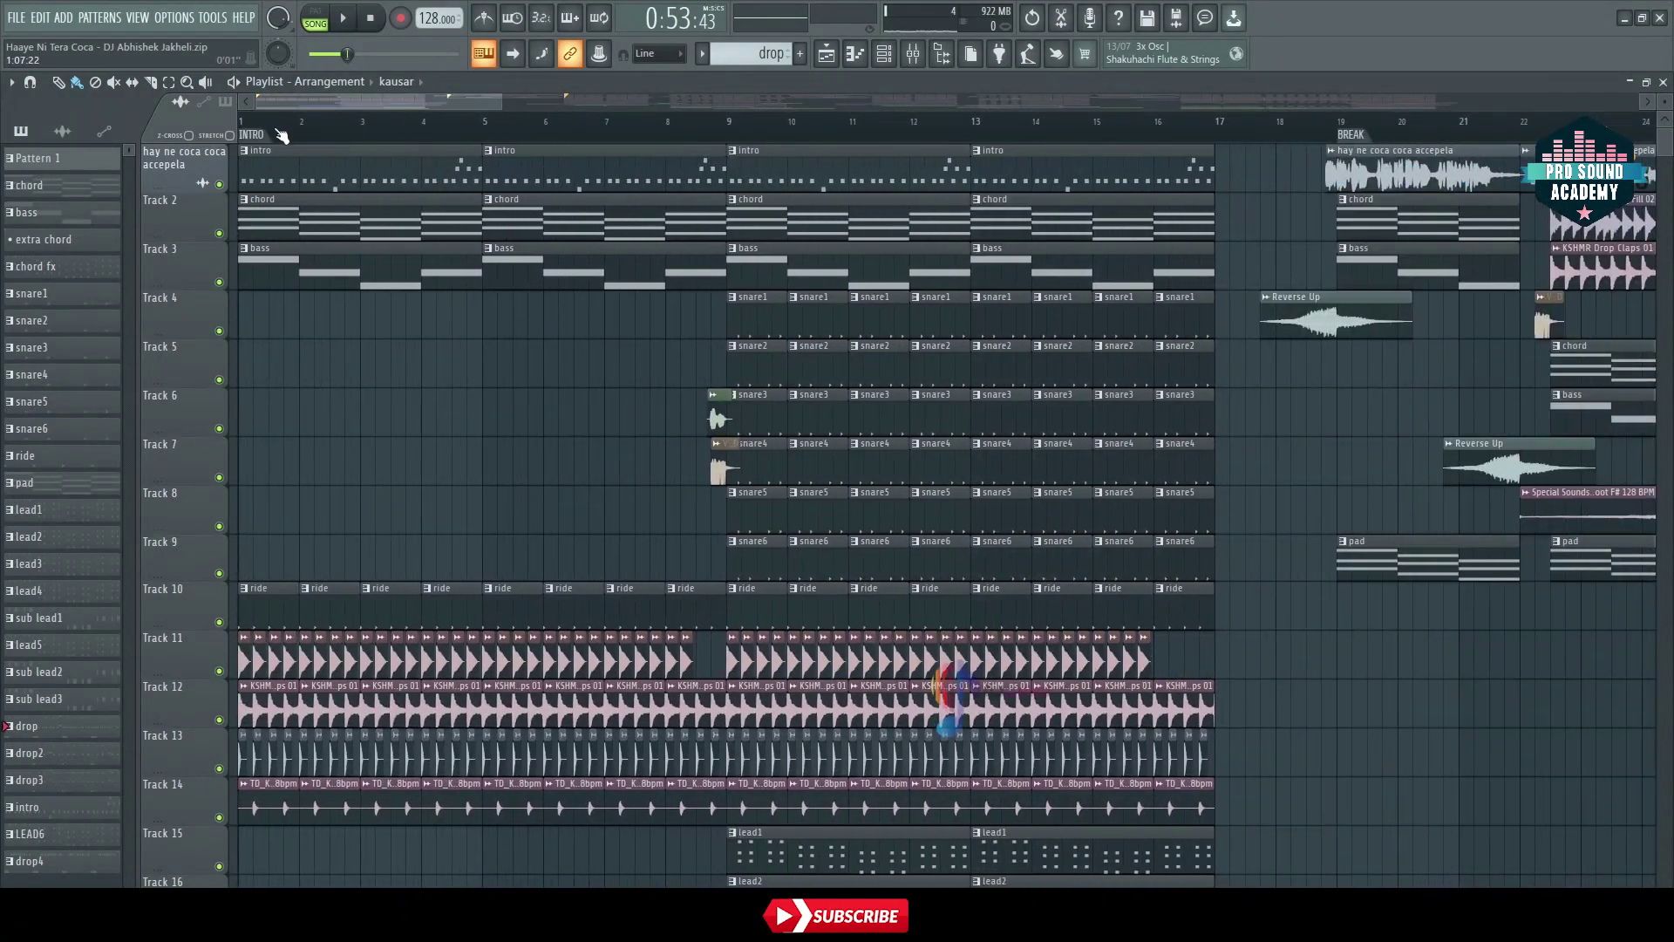
Solo the first playlist track, play it from the start, and show the channel rack and the intro pattern's piano roll
key(space)
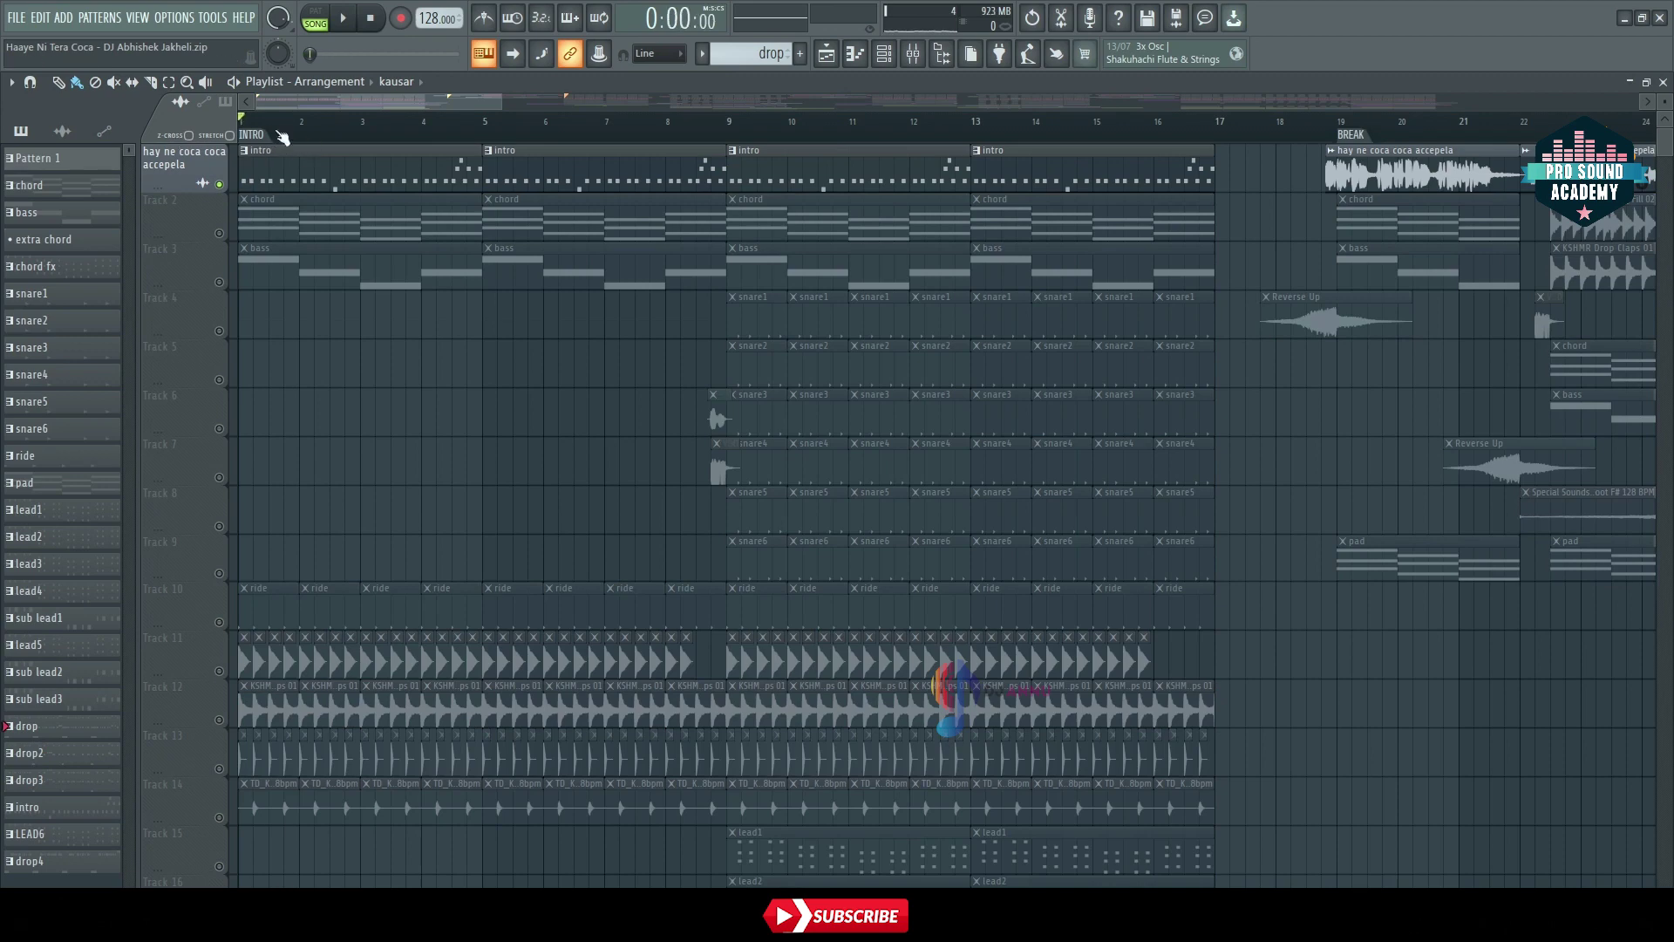
key(space)
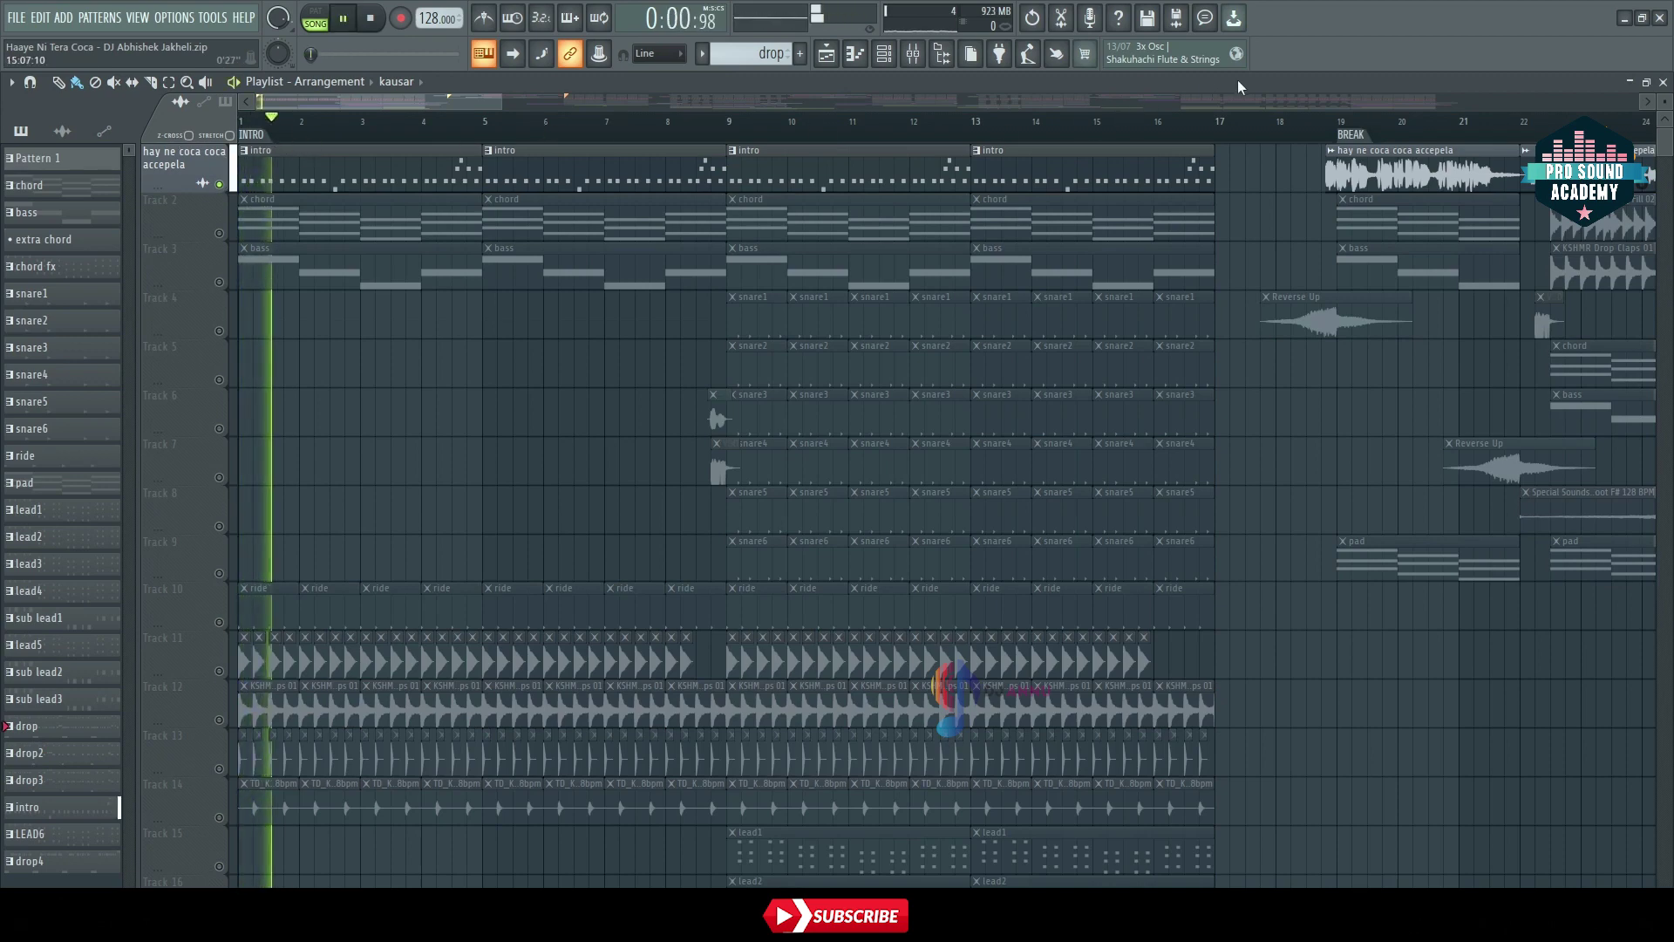
key(F6)
double_click(1055, 179)
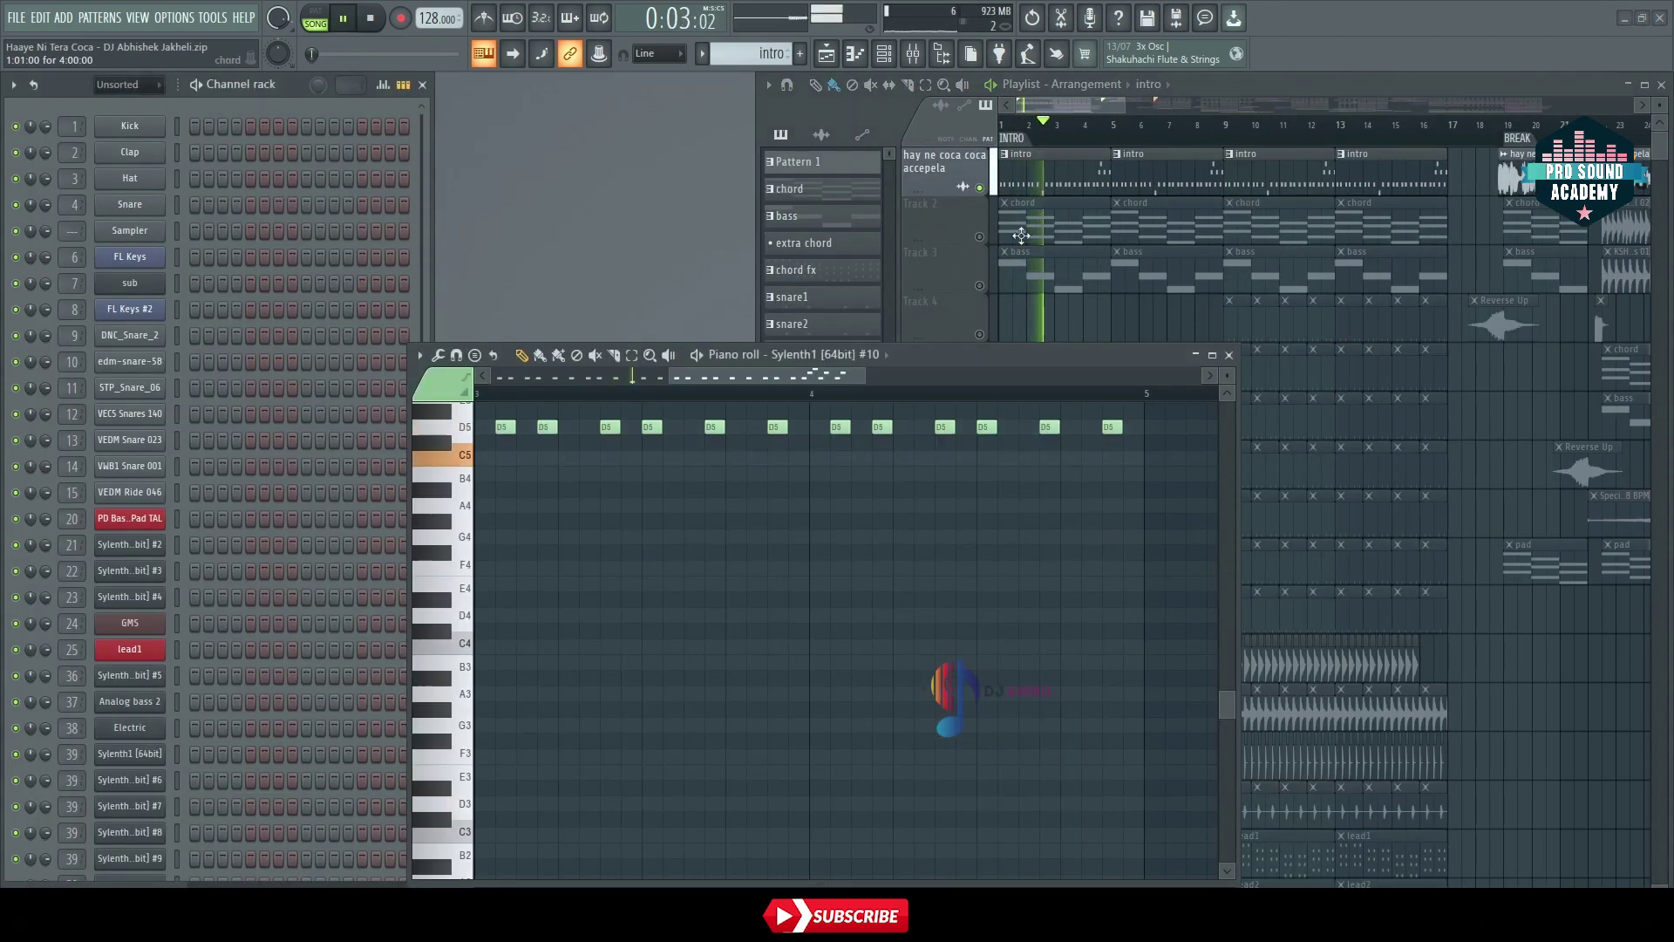
Examine the intro melody's Sylenth1 notes and channels, listen to the melody, and close the piano roll
scroll(1088, 315, down, 3)
key(space)
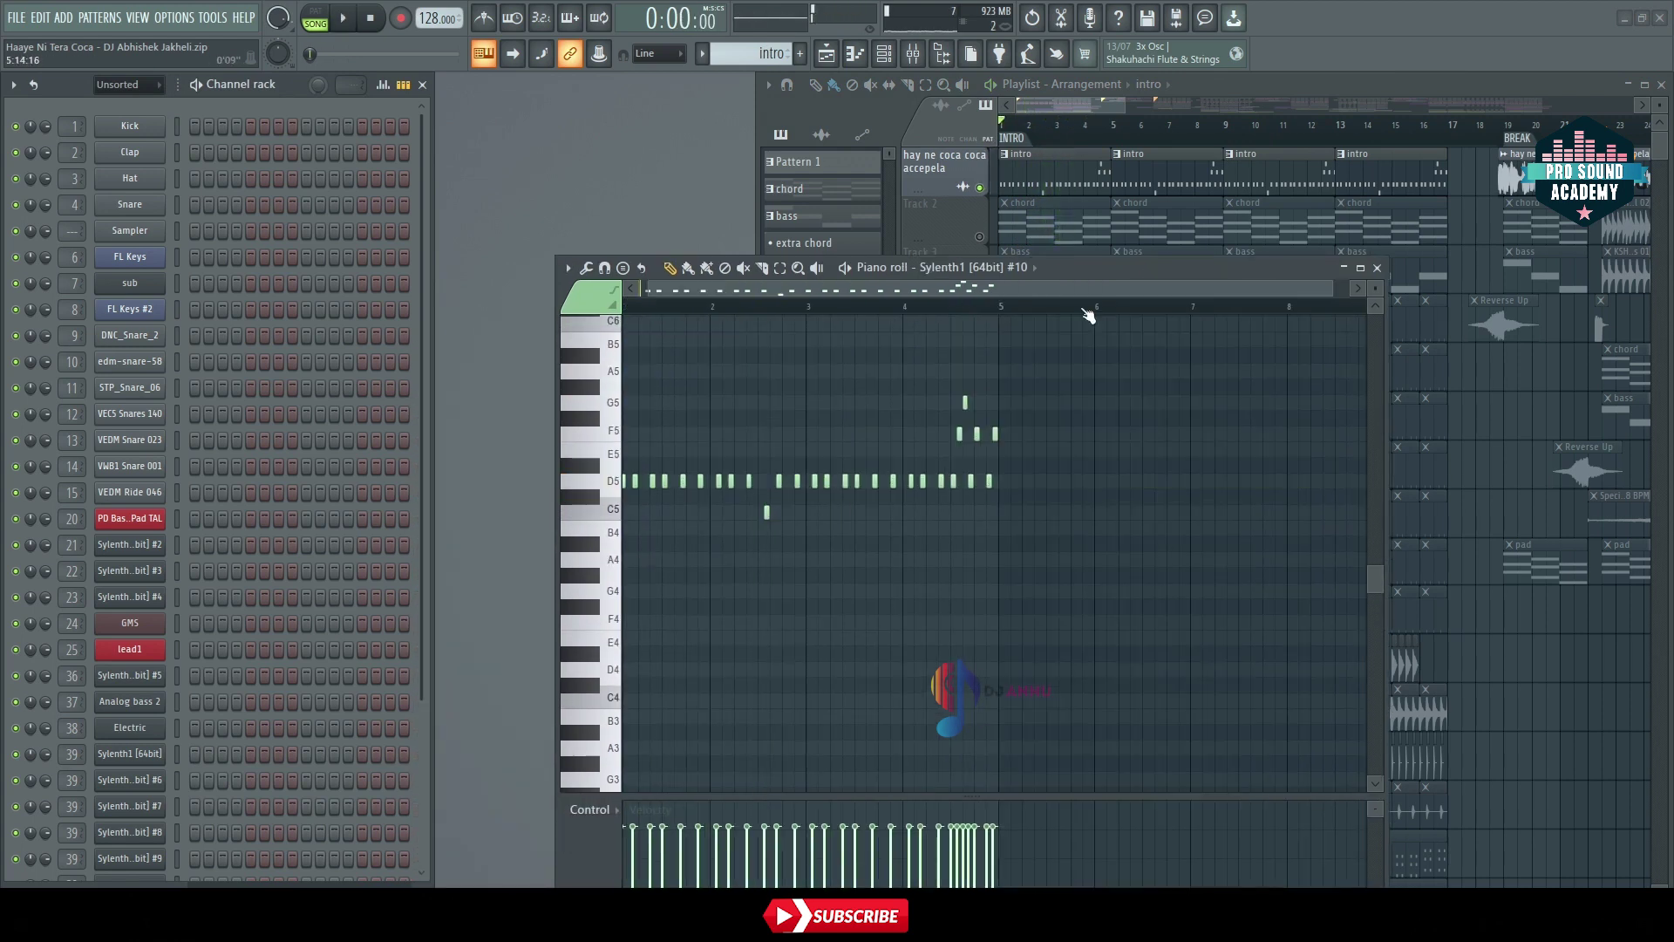
drag(1085, 274, 1252, 239)
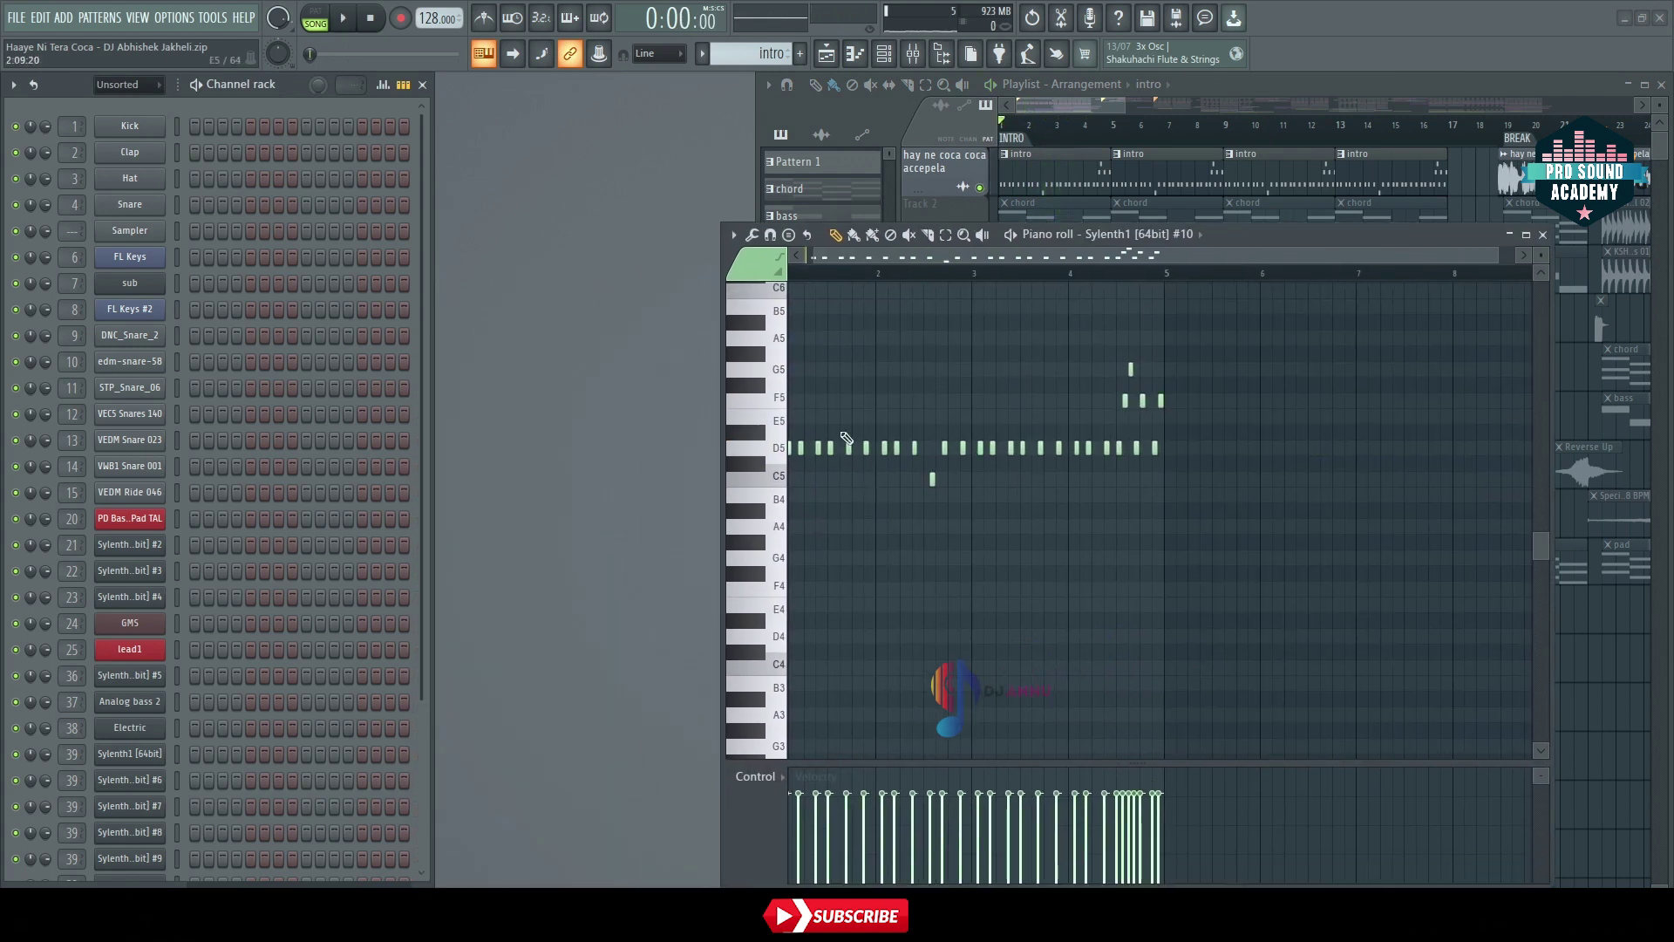
scroll(384, 513, down, 3)
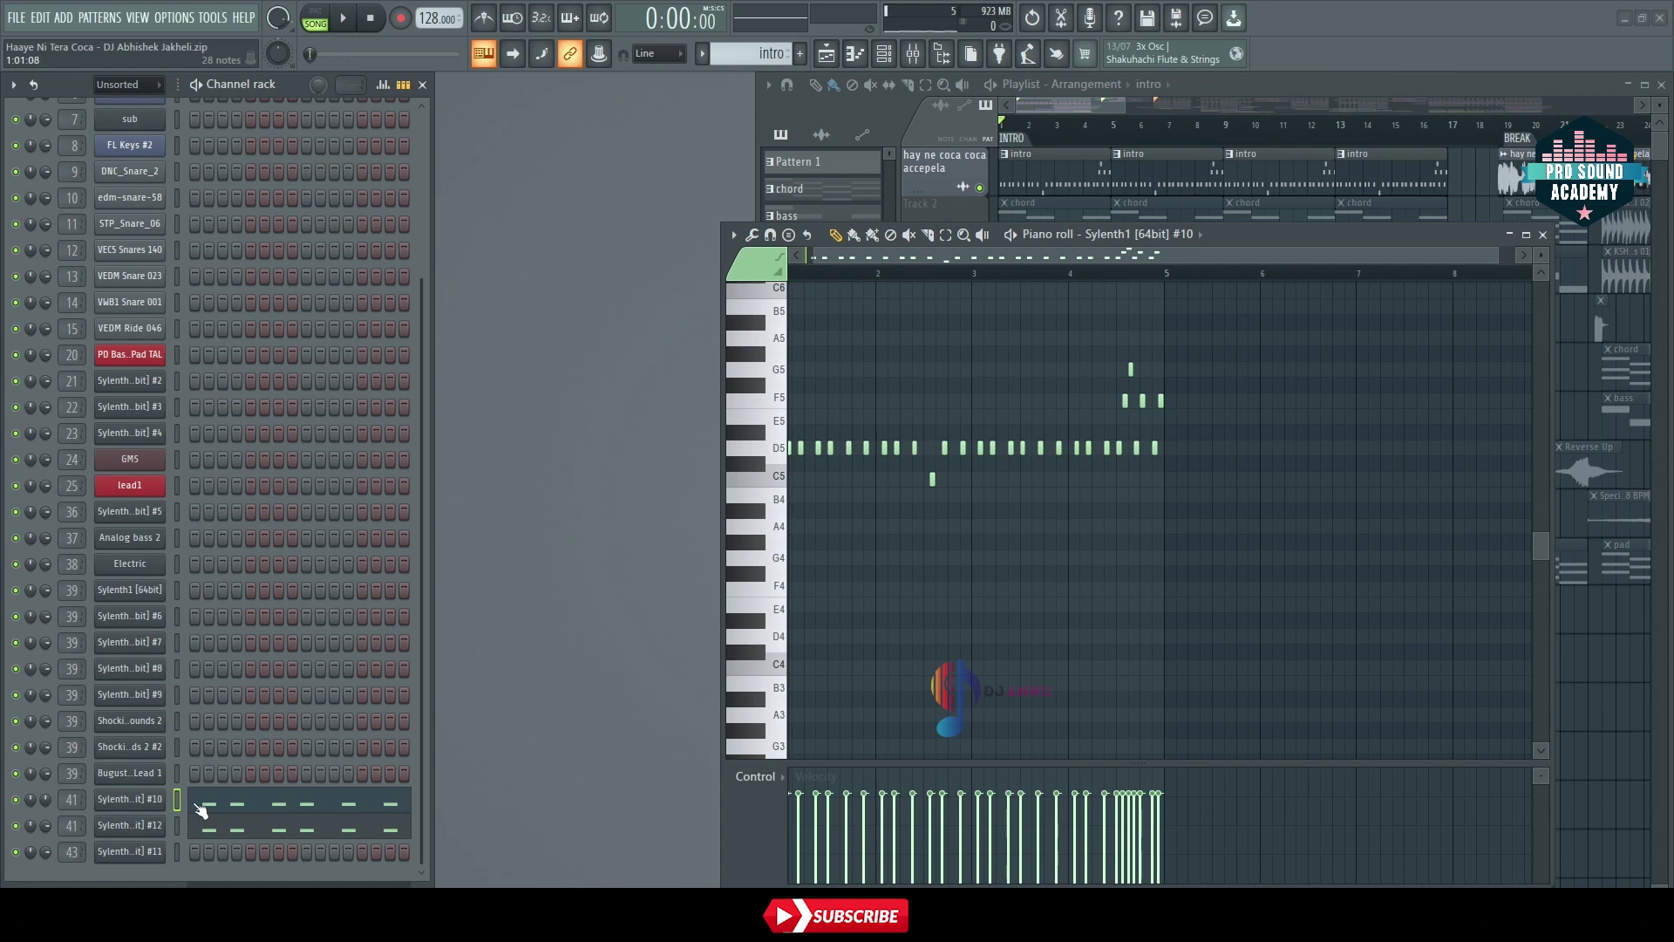
drag(1237, 236, 1291, 468)
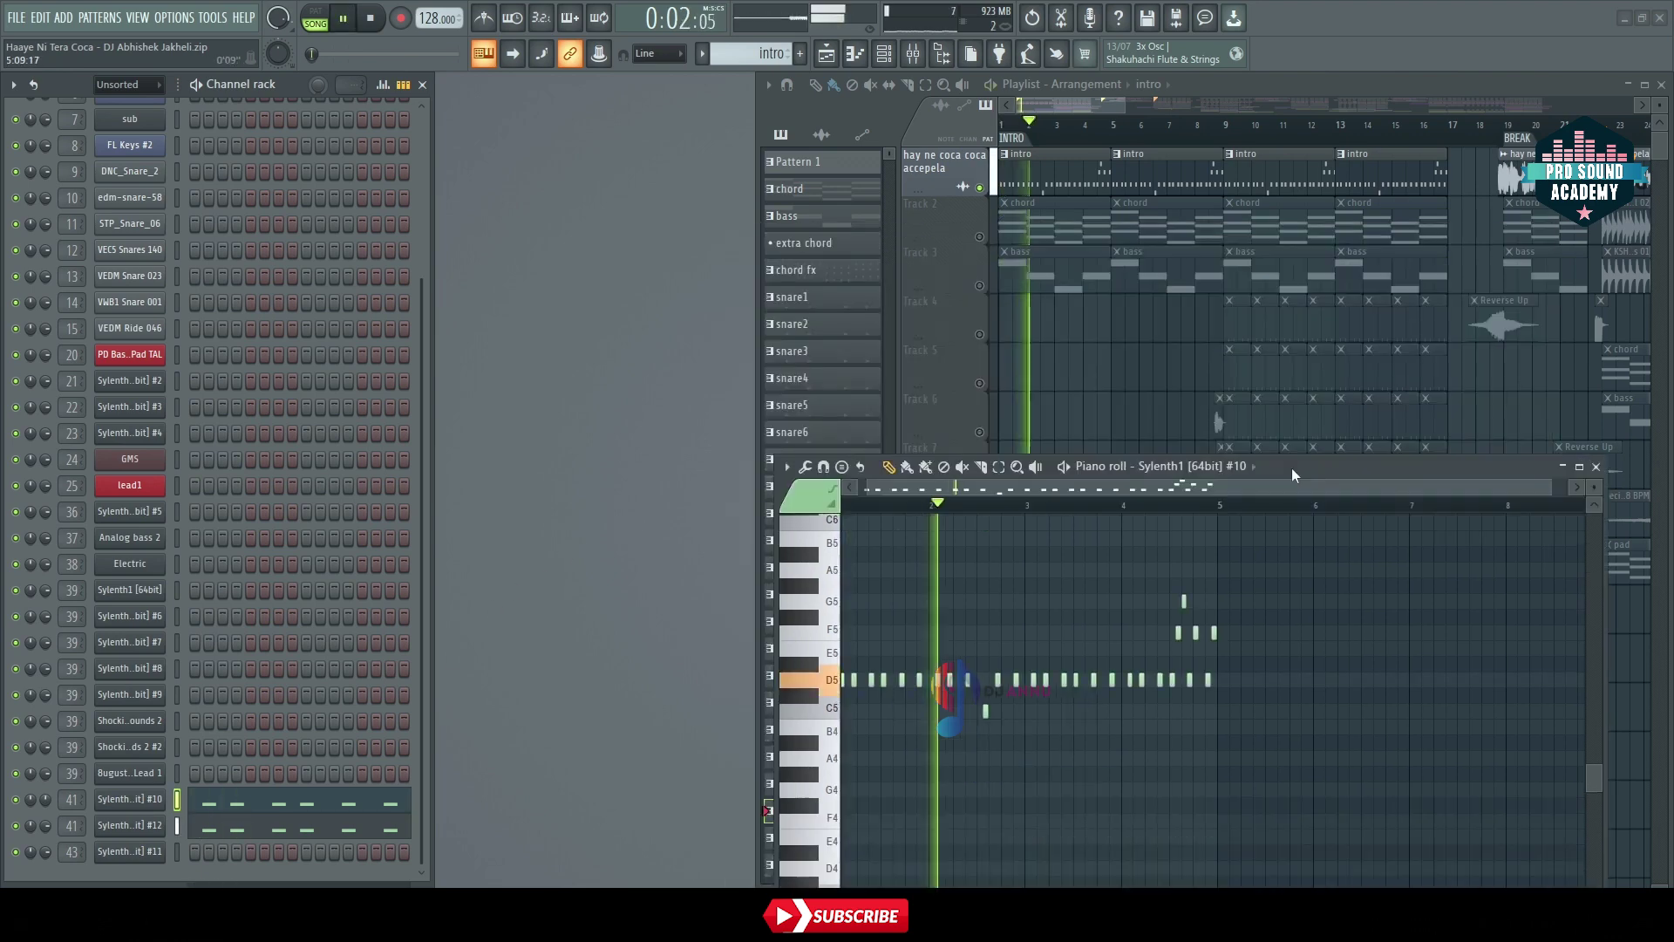
click(1597, 467)
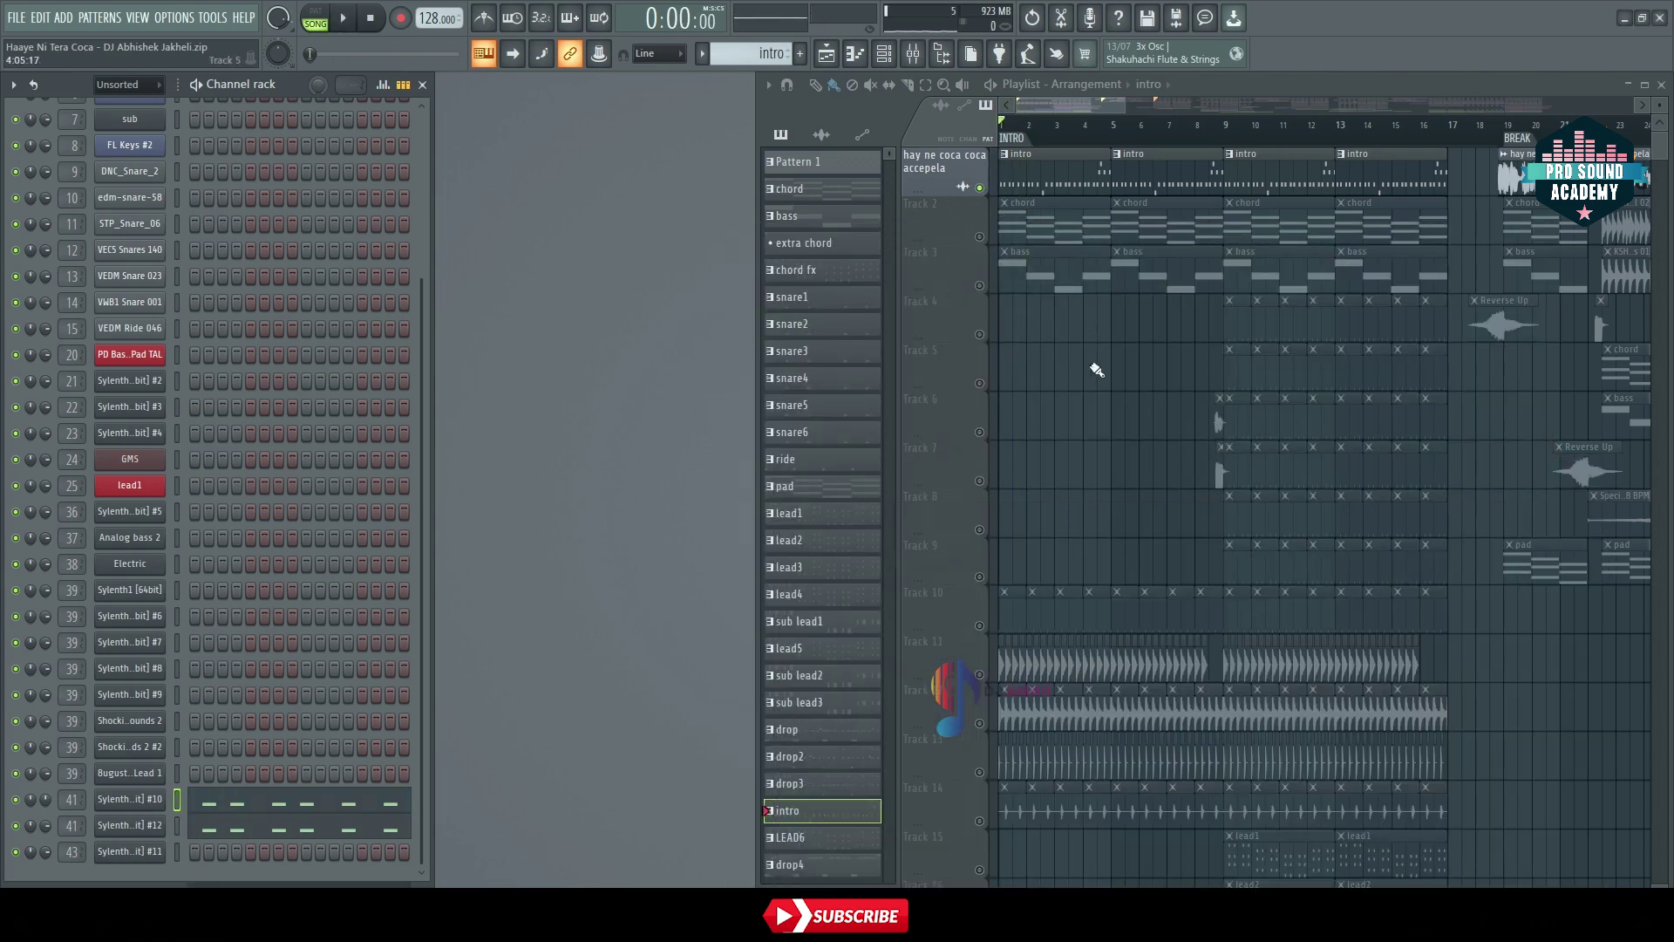
Unmute Track 2, play it with the intro melody, and check the chord pattern's FL Keys notes in the piano roll
click(979, 237)
key(space)
click(1247, 203)
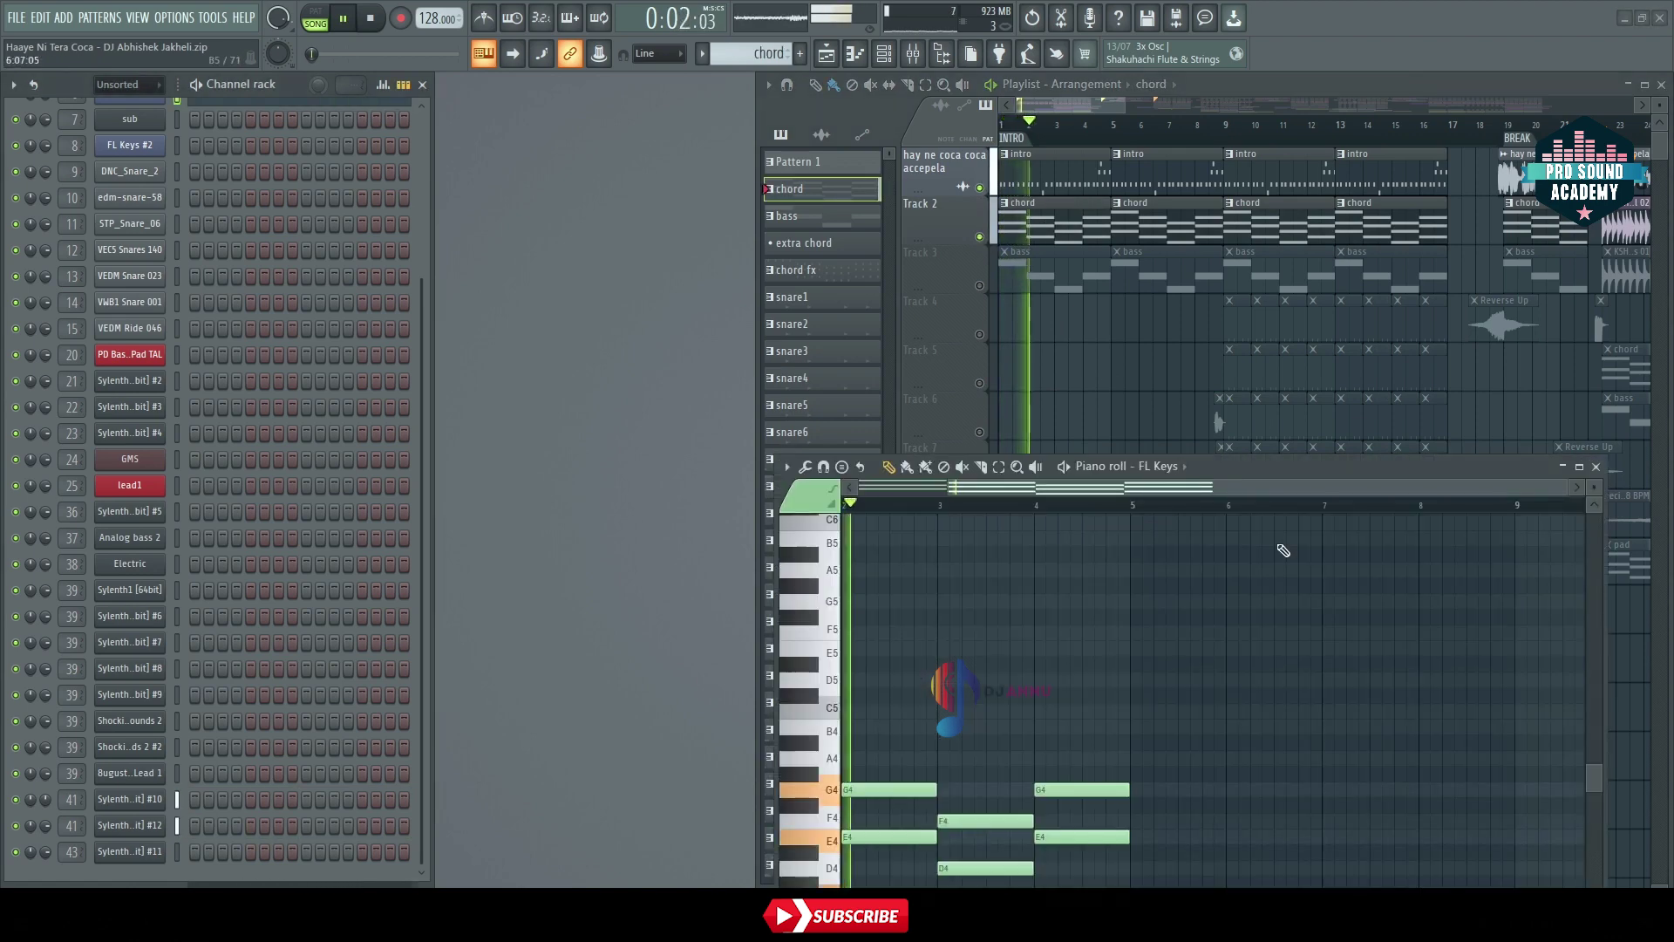
click(1596, 466)
key(space)
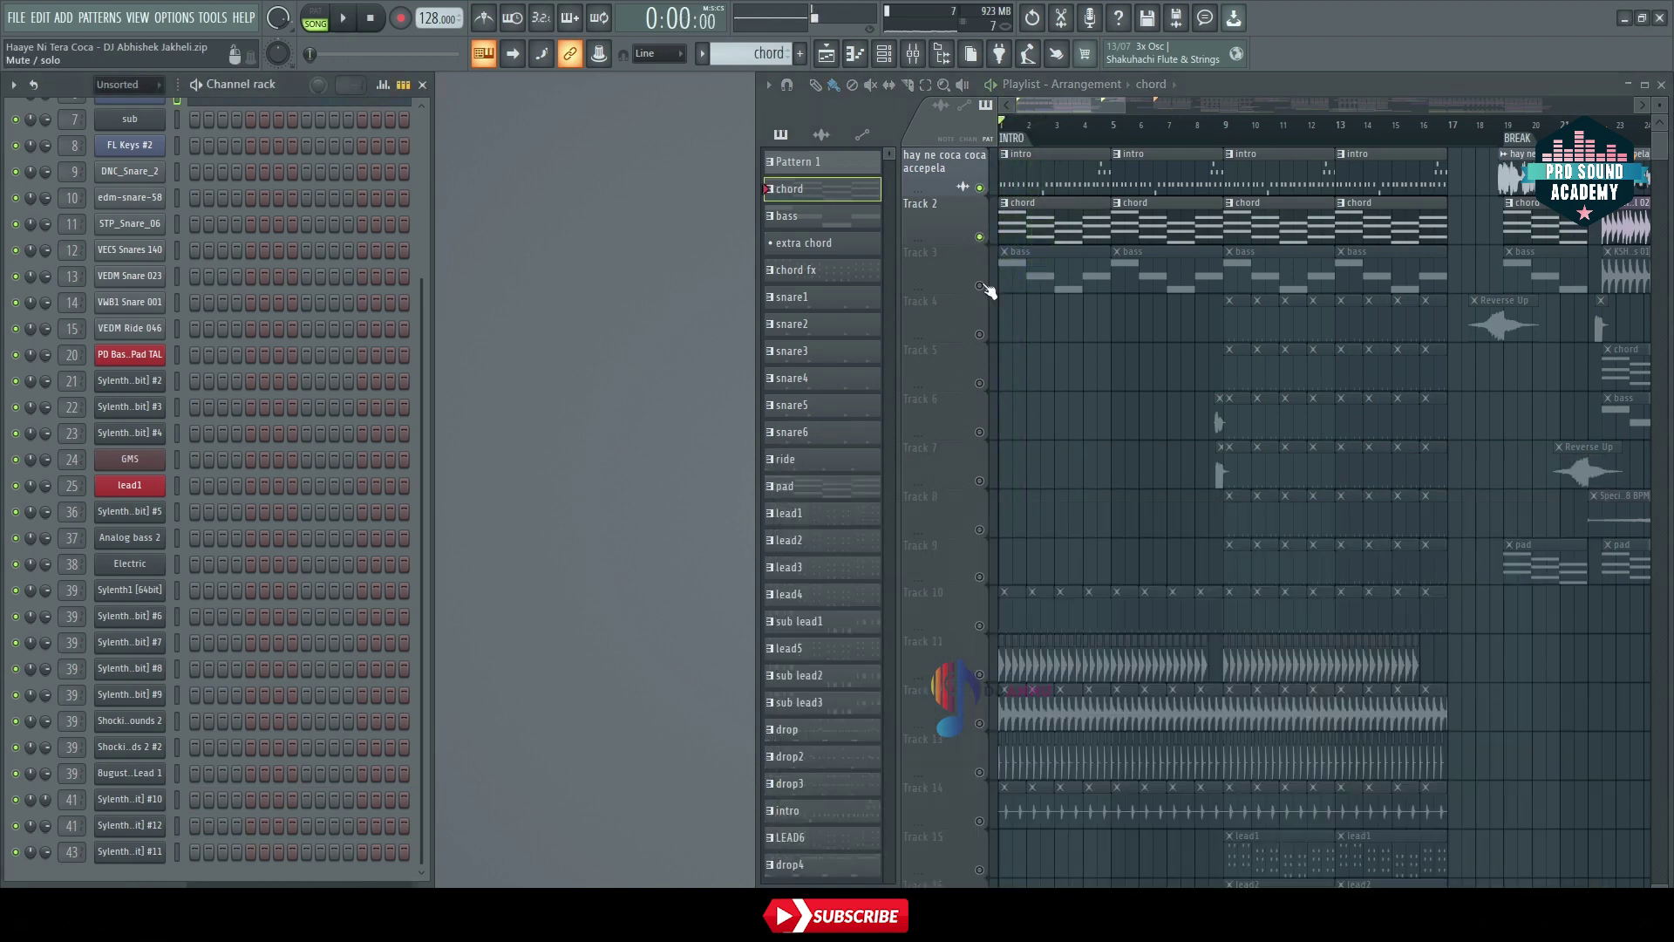
Unmute Track 3, select the bass pattern, and play it together with the intro melody and chords from the start
click(979, 286)
click(1016, 276)
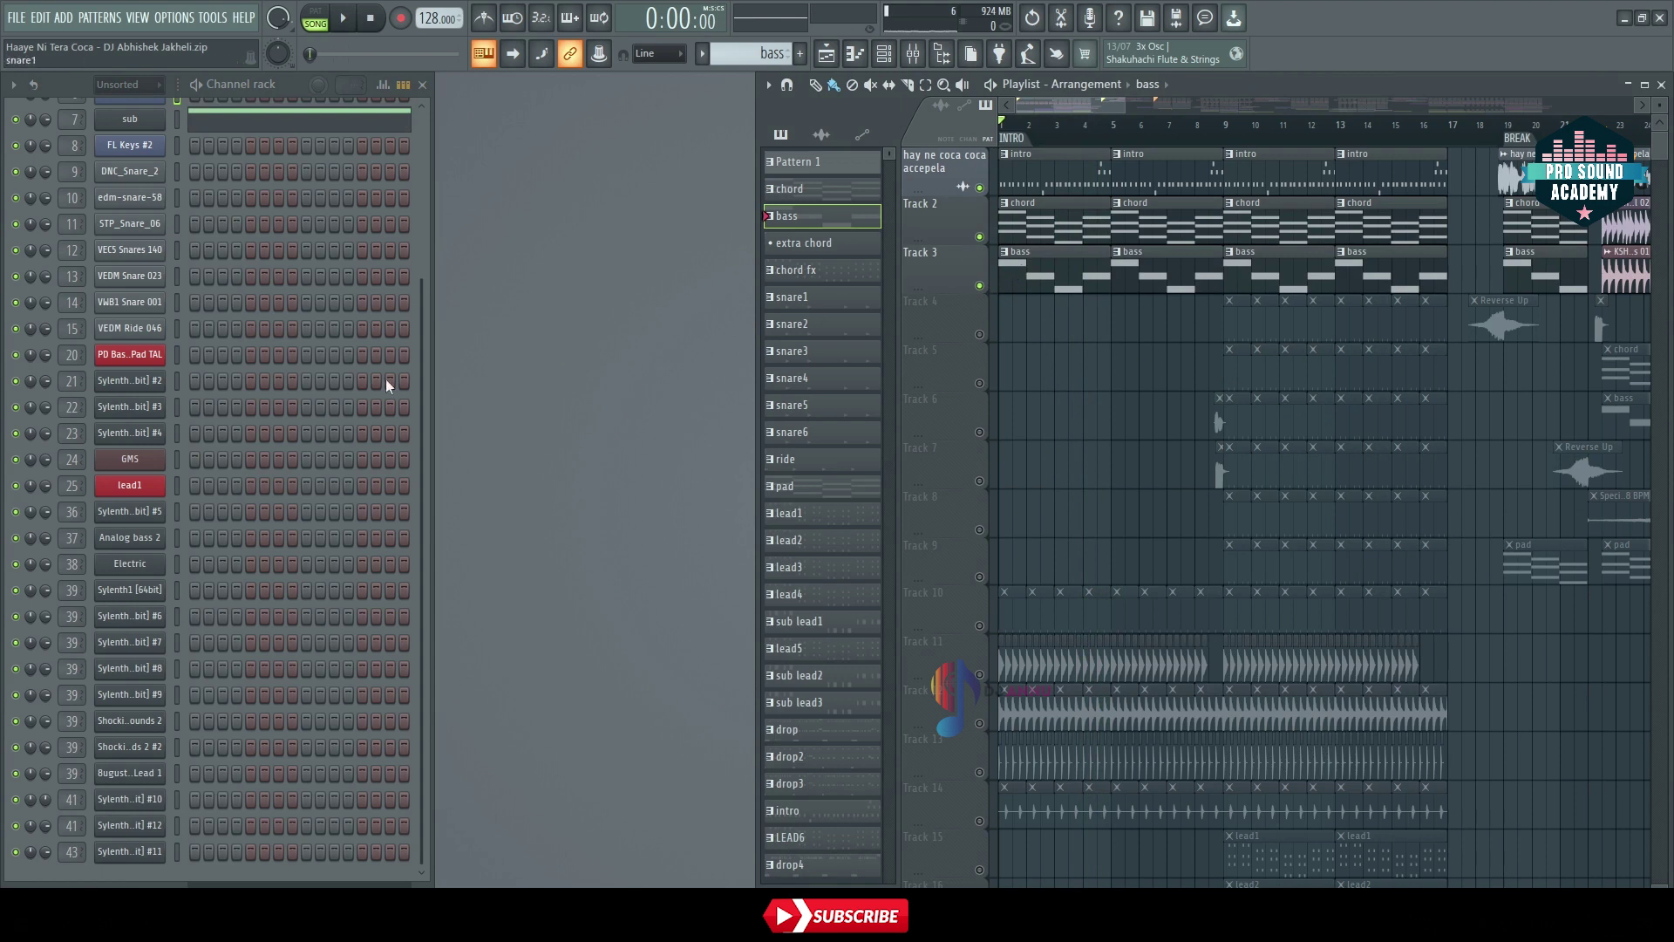
scroll(244, 442, up, 3)
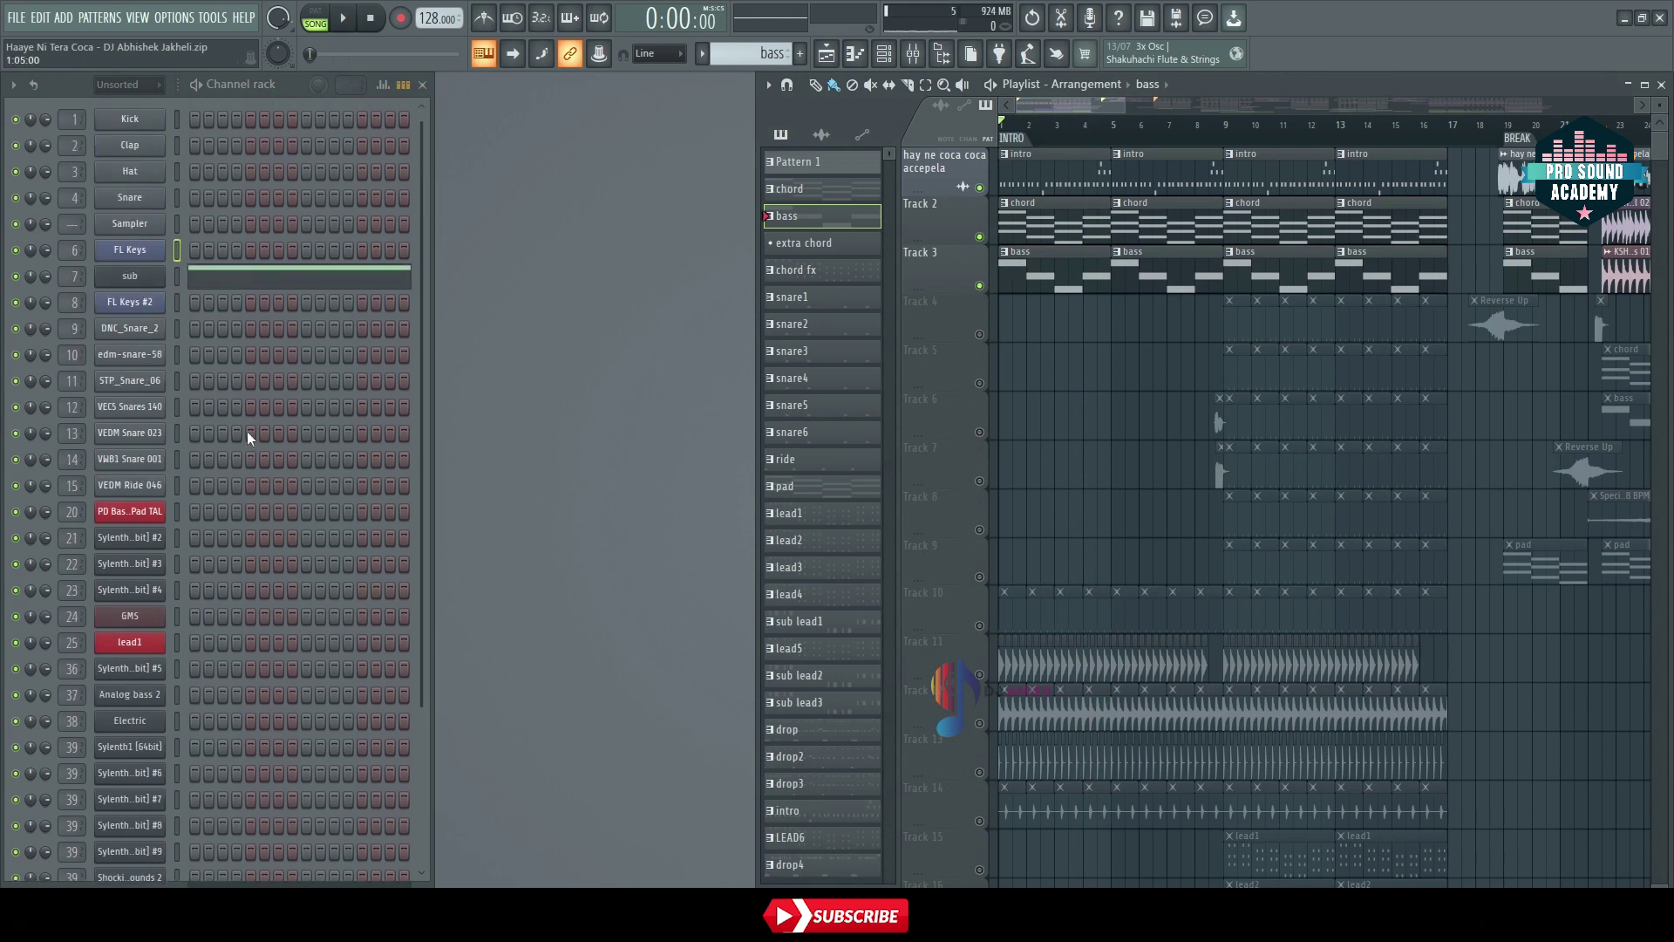
key(space)
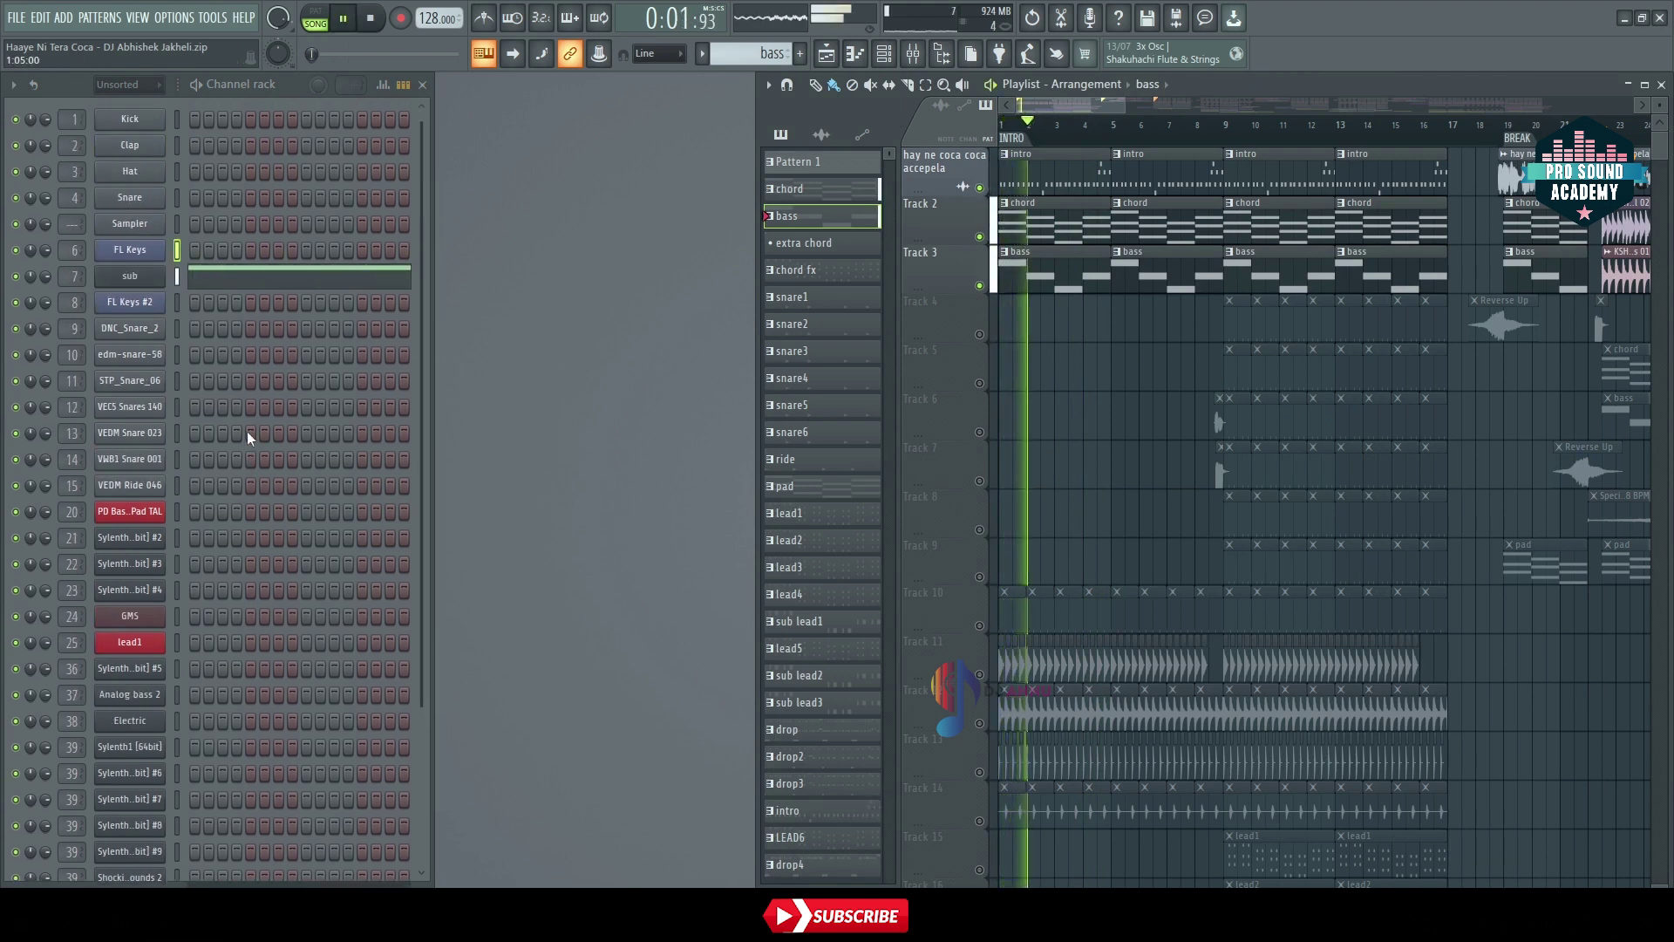
key(space)
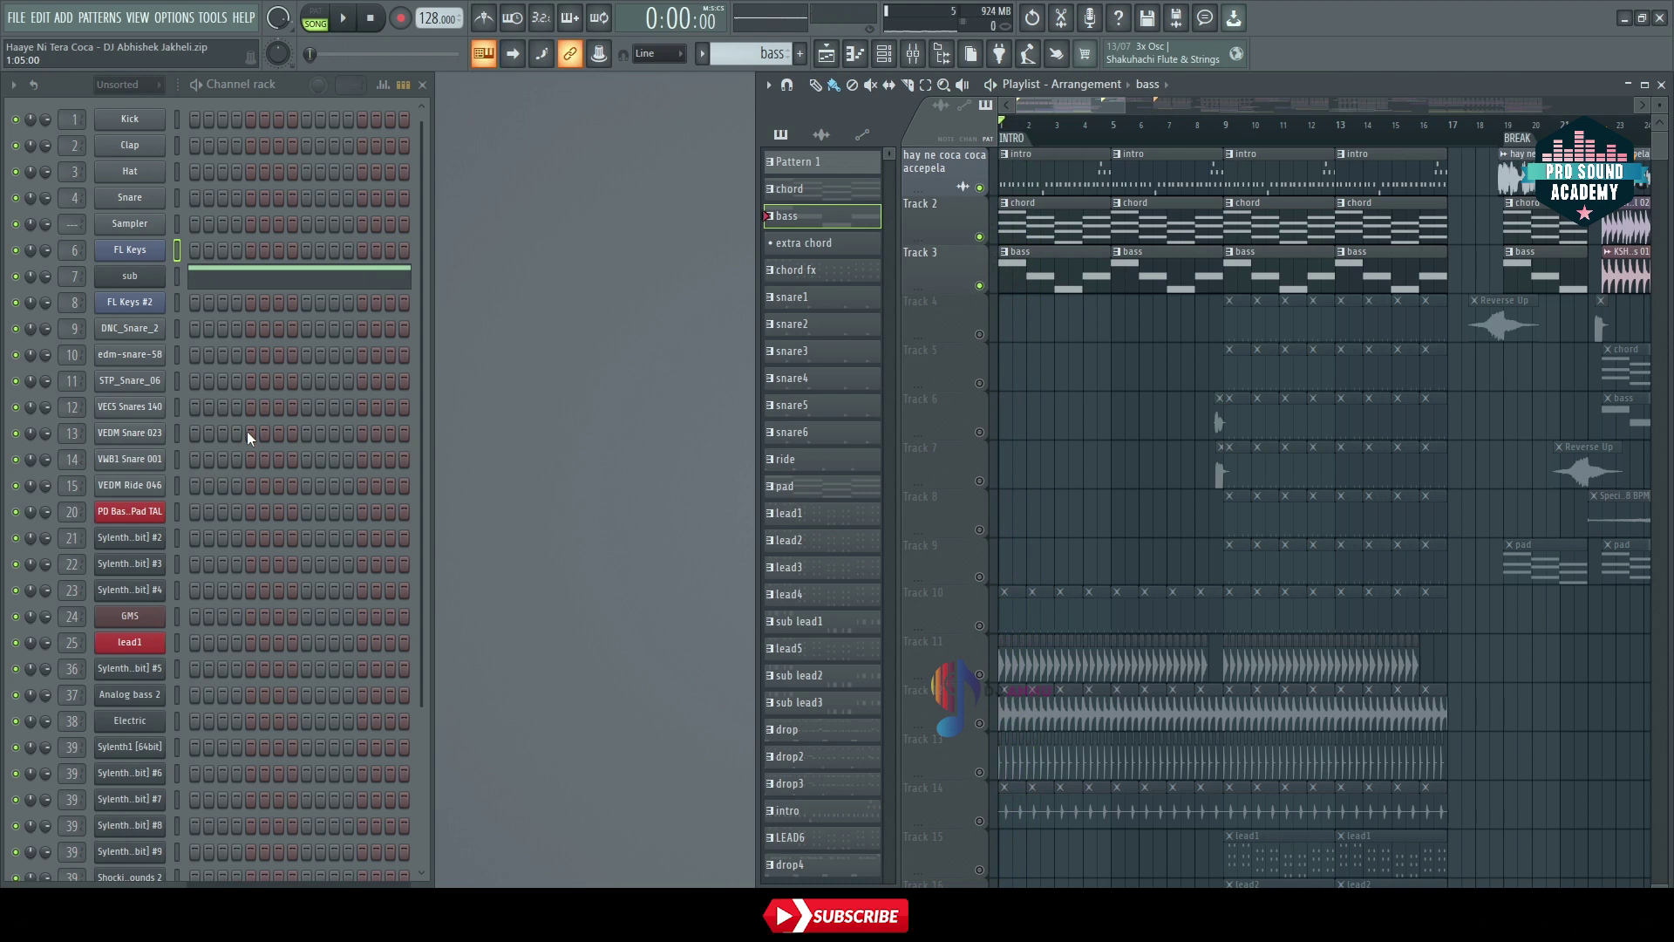
key(space)
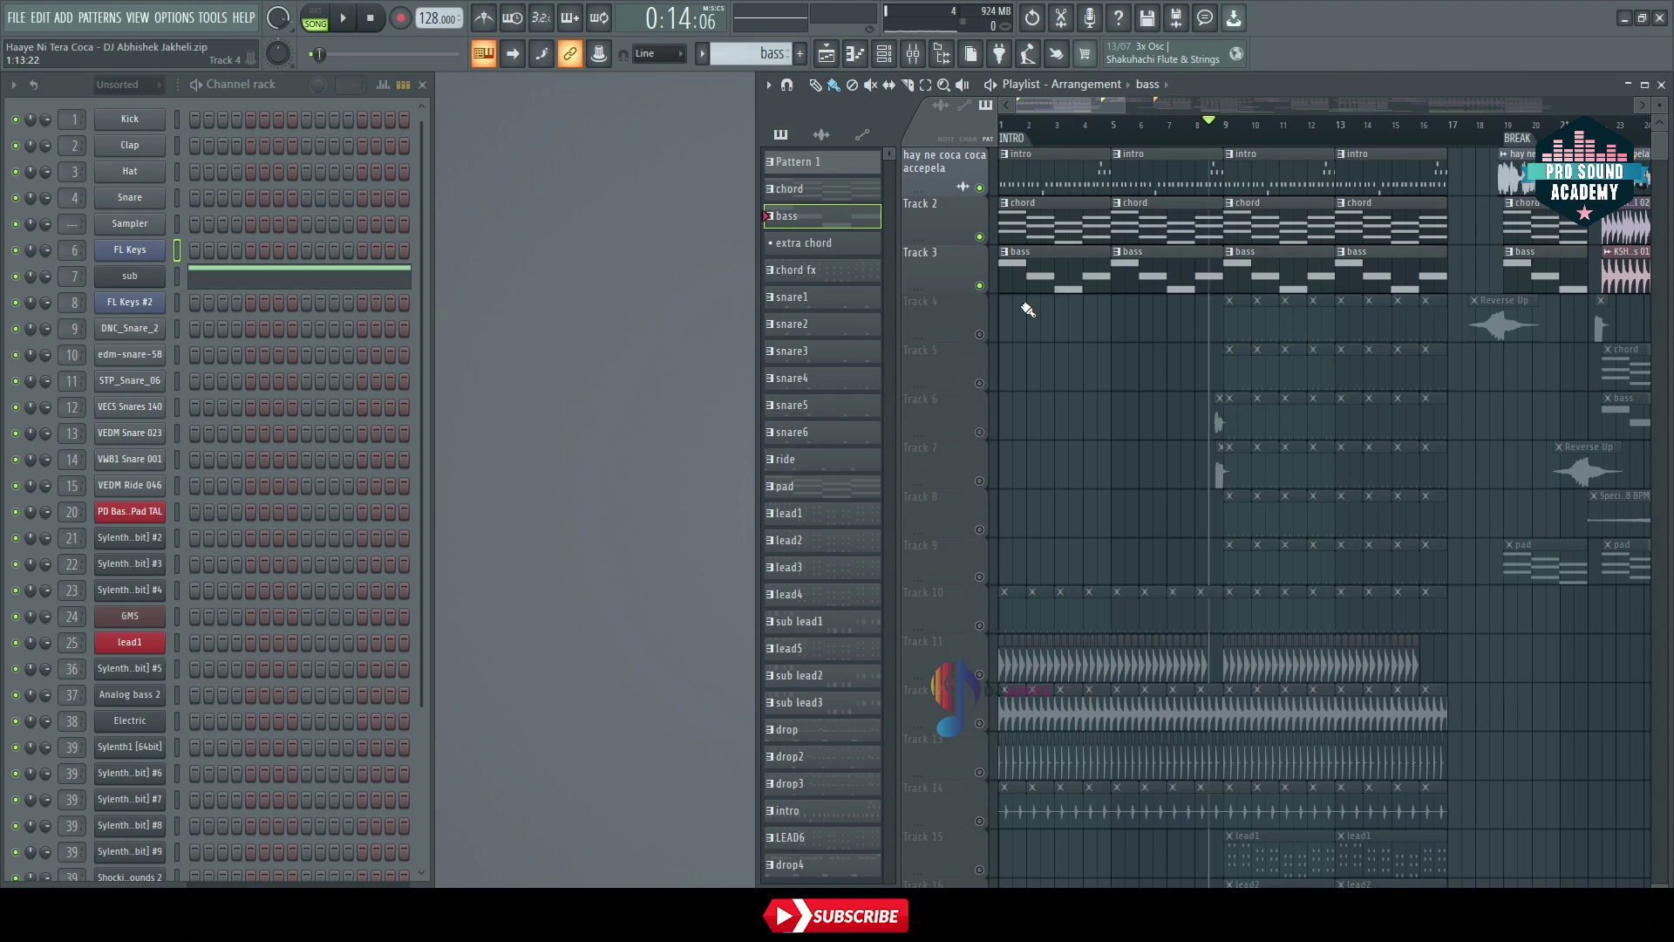
Resume playback near bar 9, unmute Tracks 4 to 9 with the six snare patterns, and return to the song start
key(space)
scroll(1134, 332, up, 3)
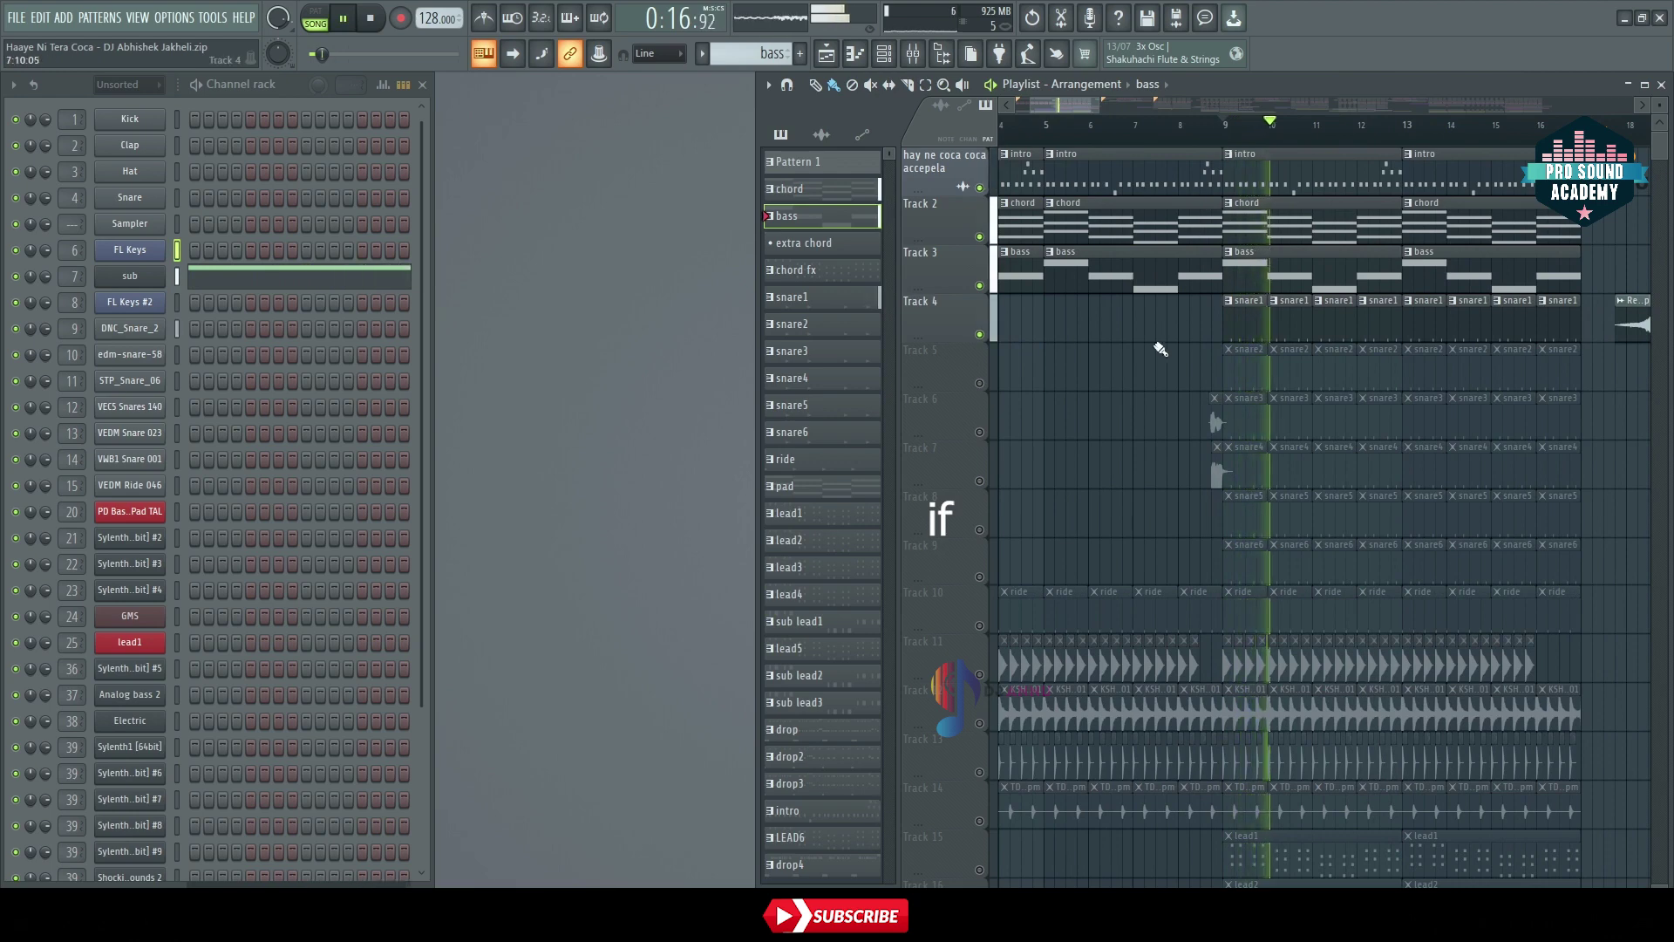
click(979, 383)
click(979, 431)
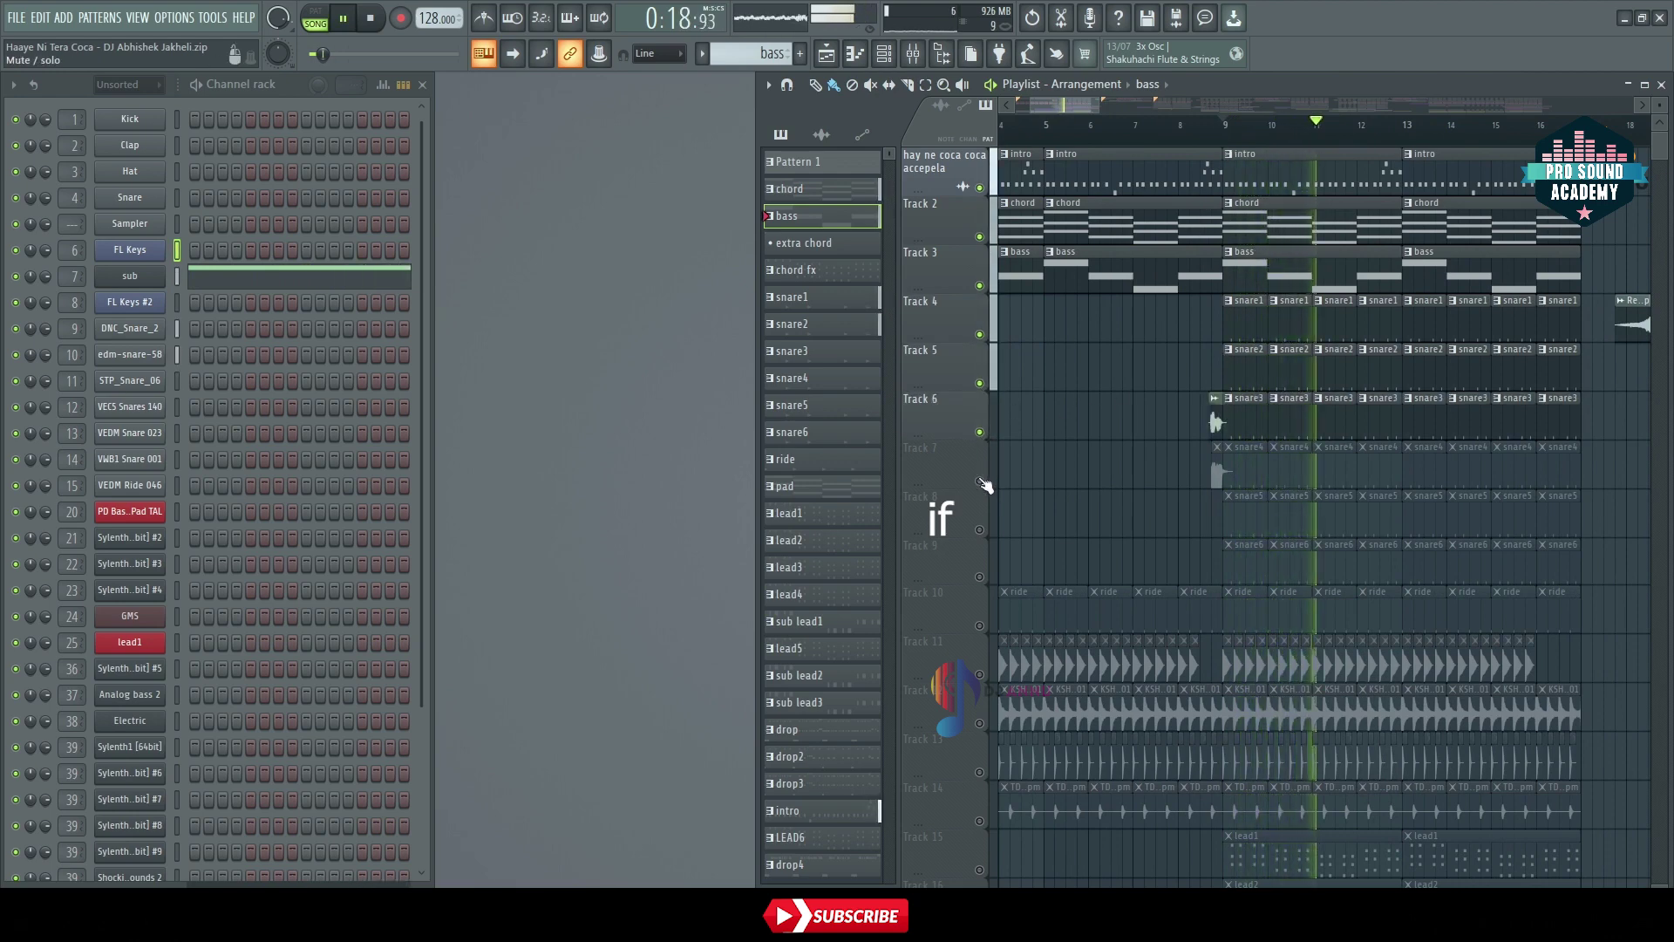
click(980, 481)
click(979, 529)
click(979, 577)
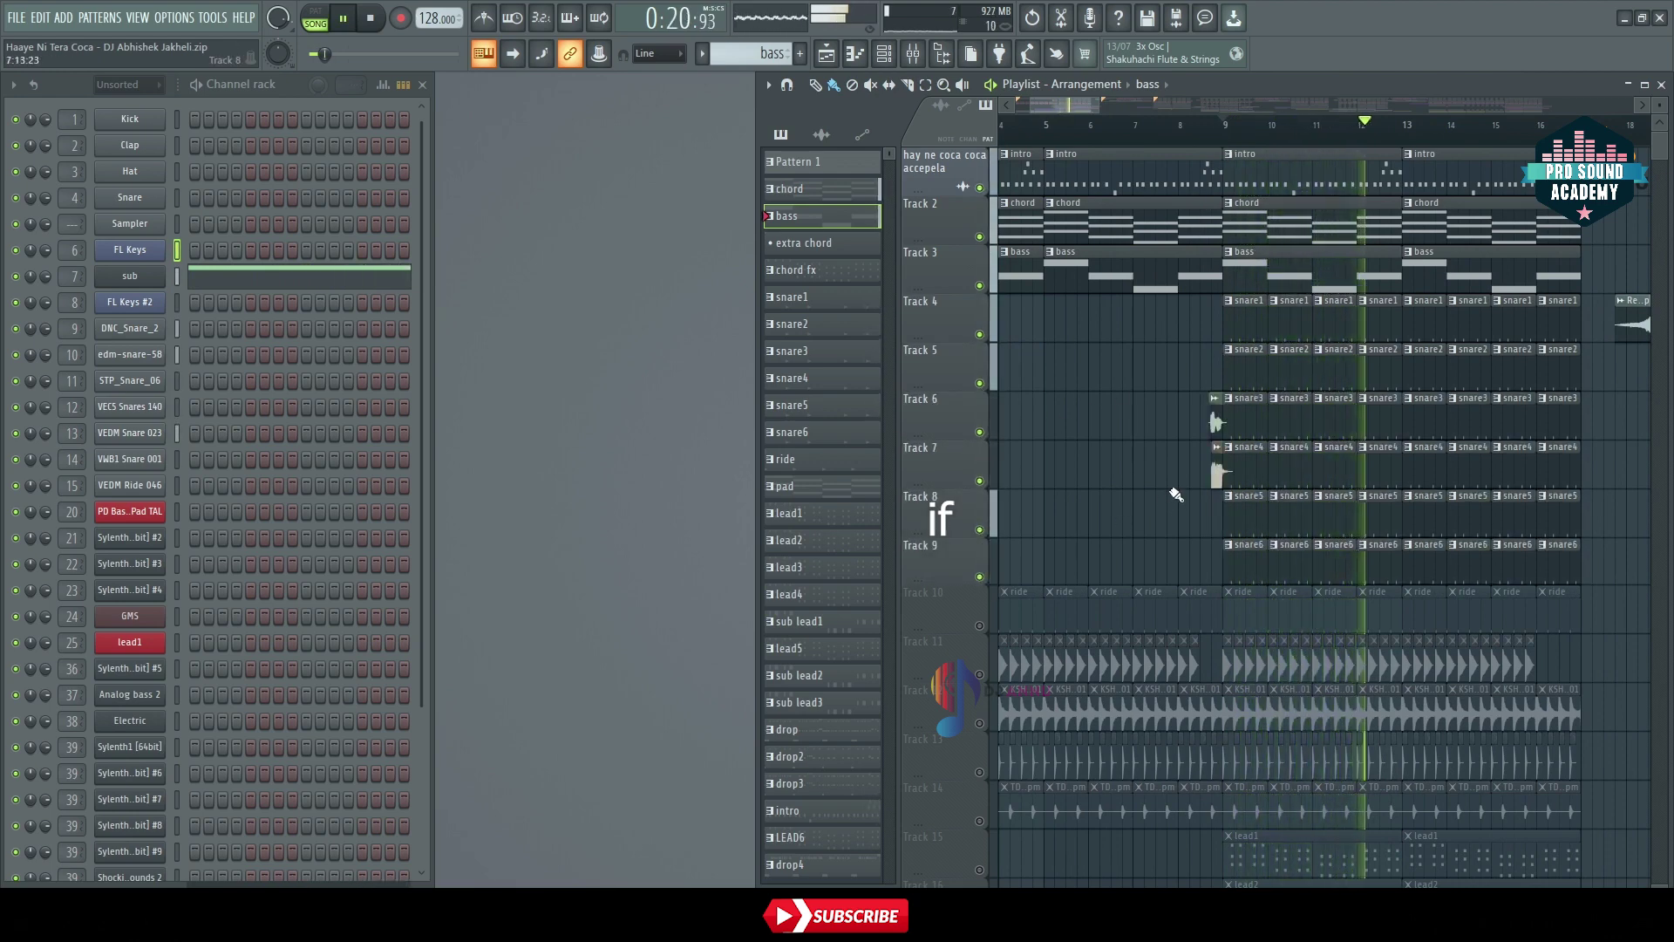
scroll(1176, 494, down, 4)
key(space)
key(Home)
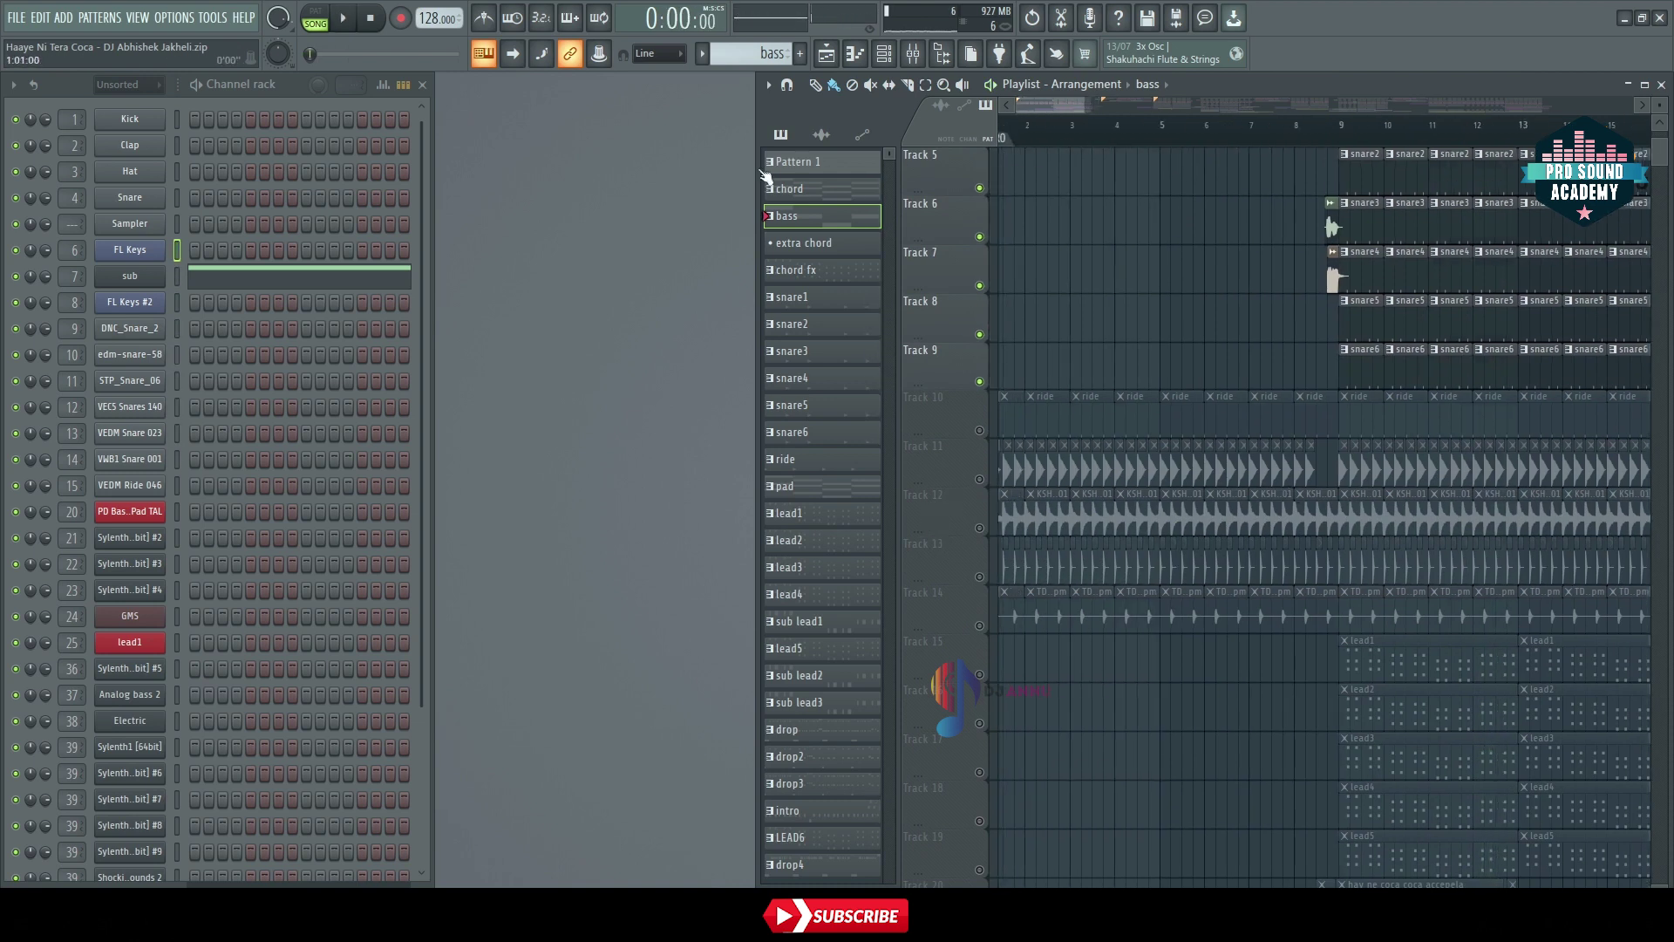
Unmute Track 10's ride pattern and Track 11's kick clips, playing each added layer from the song start and stopping
click(979, 431)
key(space)
scroll(1052, 483, down, 1)
key(space)
click(980, 431)
key(space)
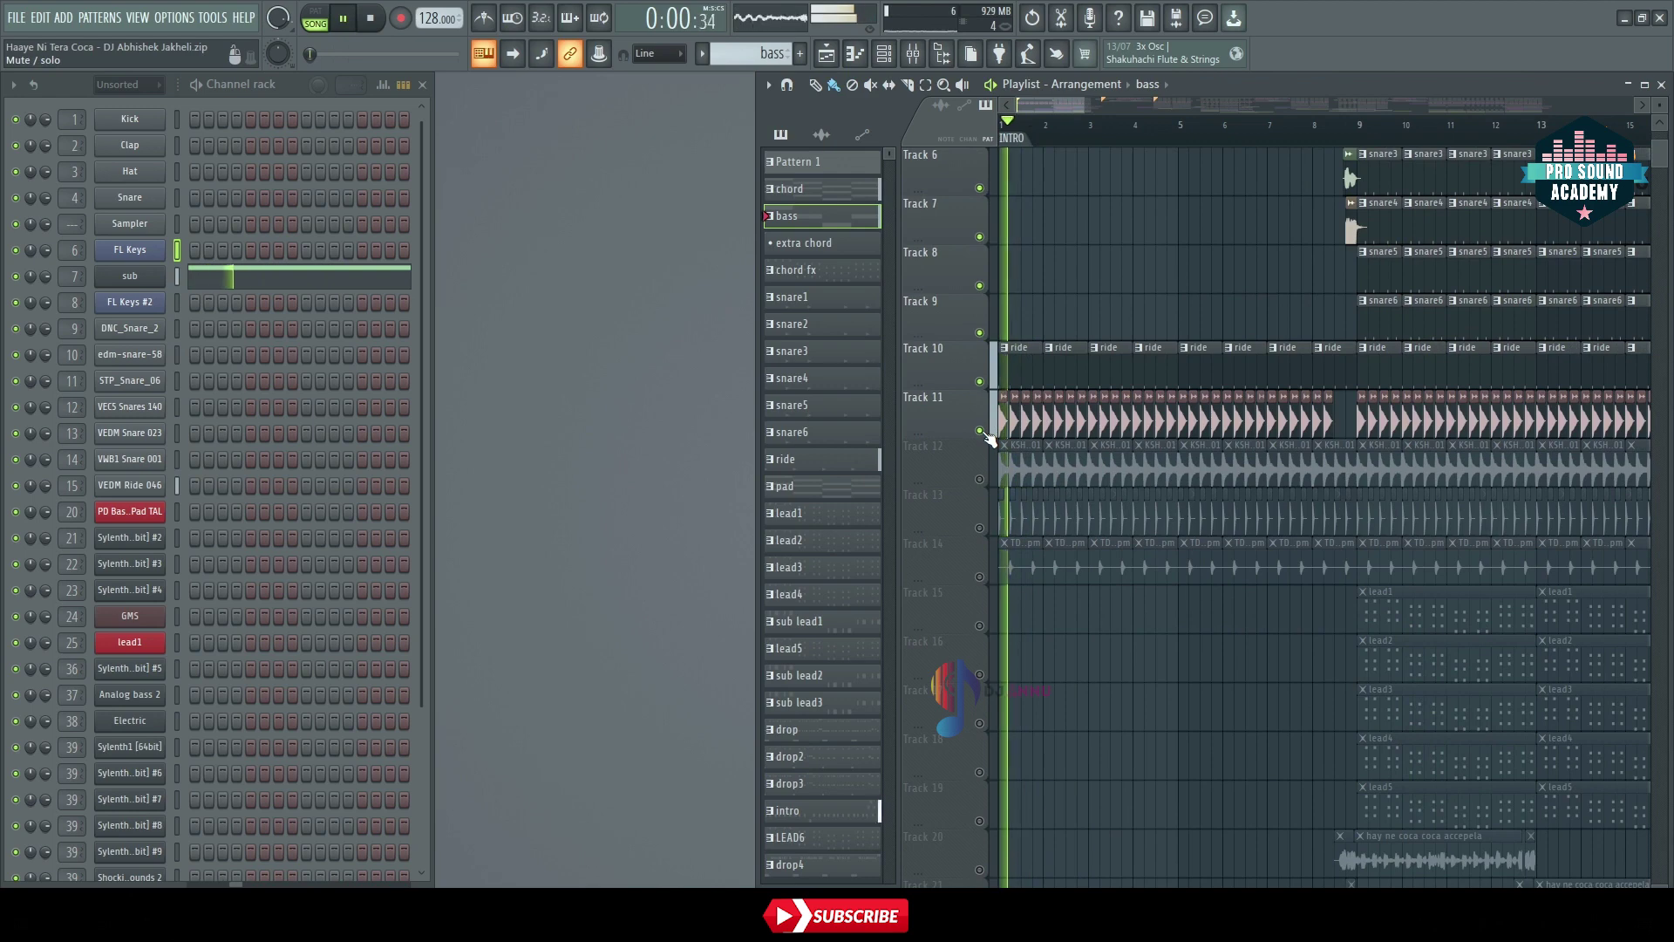
scroll(1018, 150, up, 3)
scroll(1017, 150, up, 3)
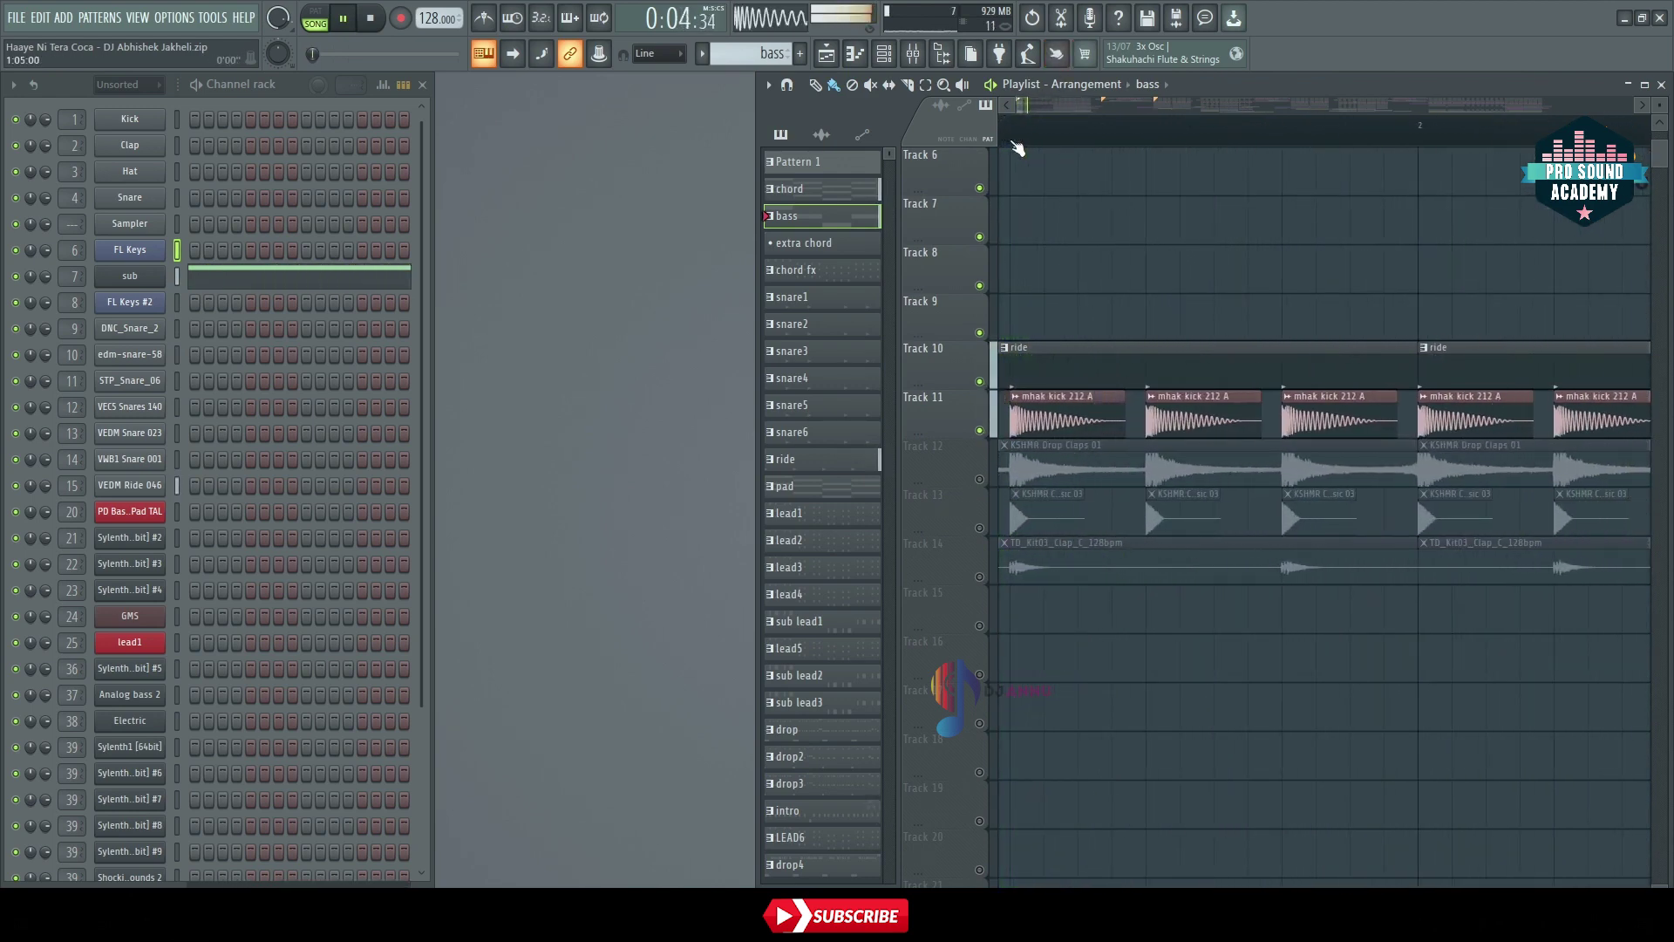
key(space)
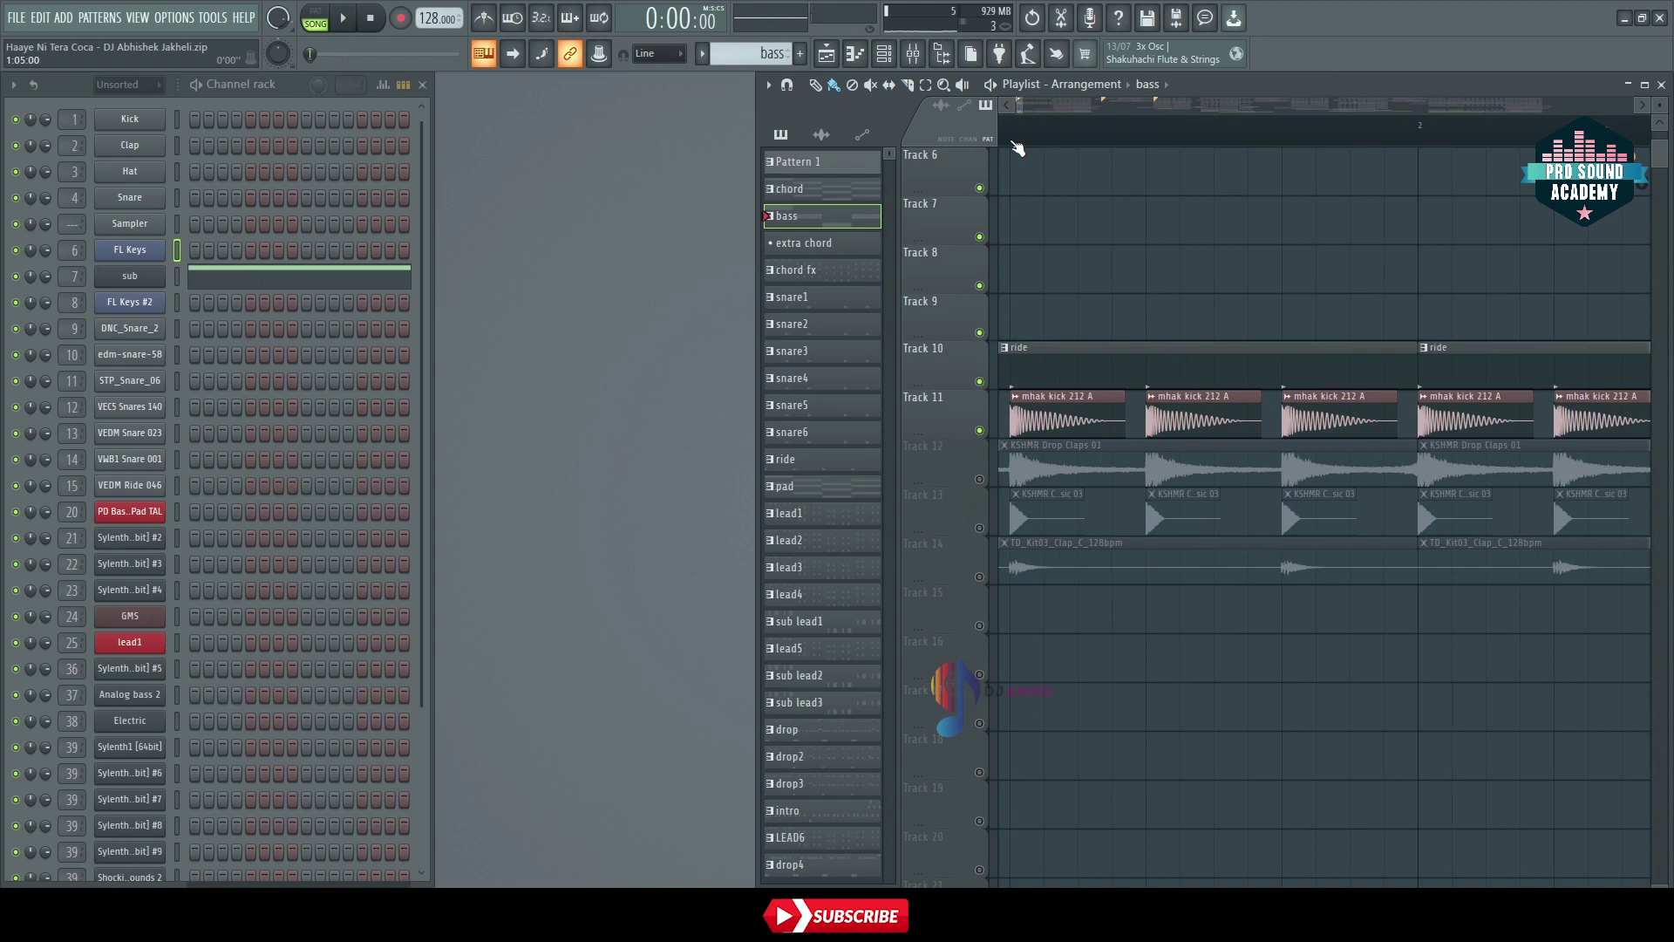
scroll(1017, 150, down, 5)
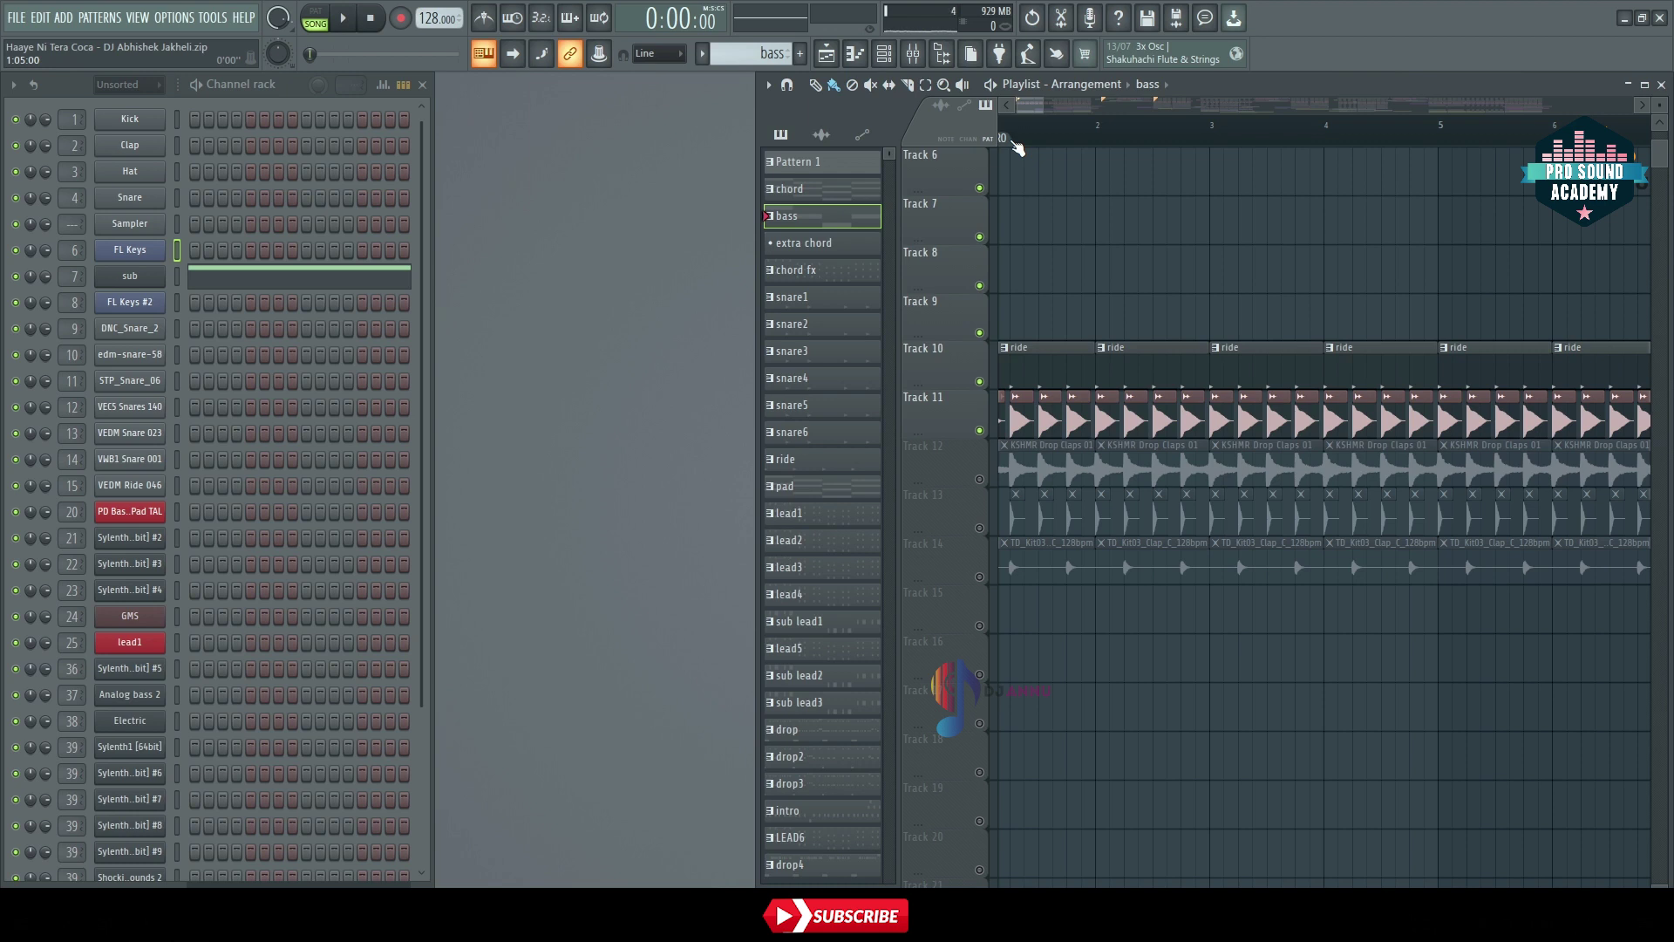
Maximize the Playlist, unmute Track 12's KSHMR Drop Claps 01 clips, and play the intro briefly from the start
click(1007, 106)
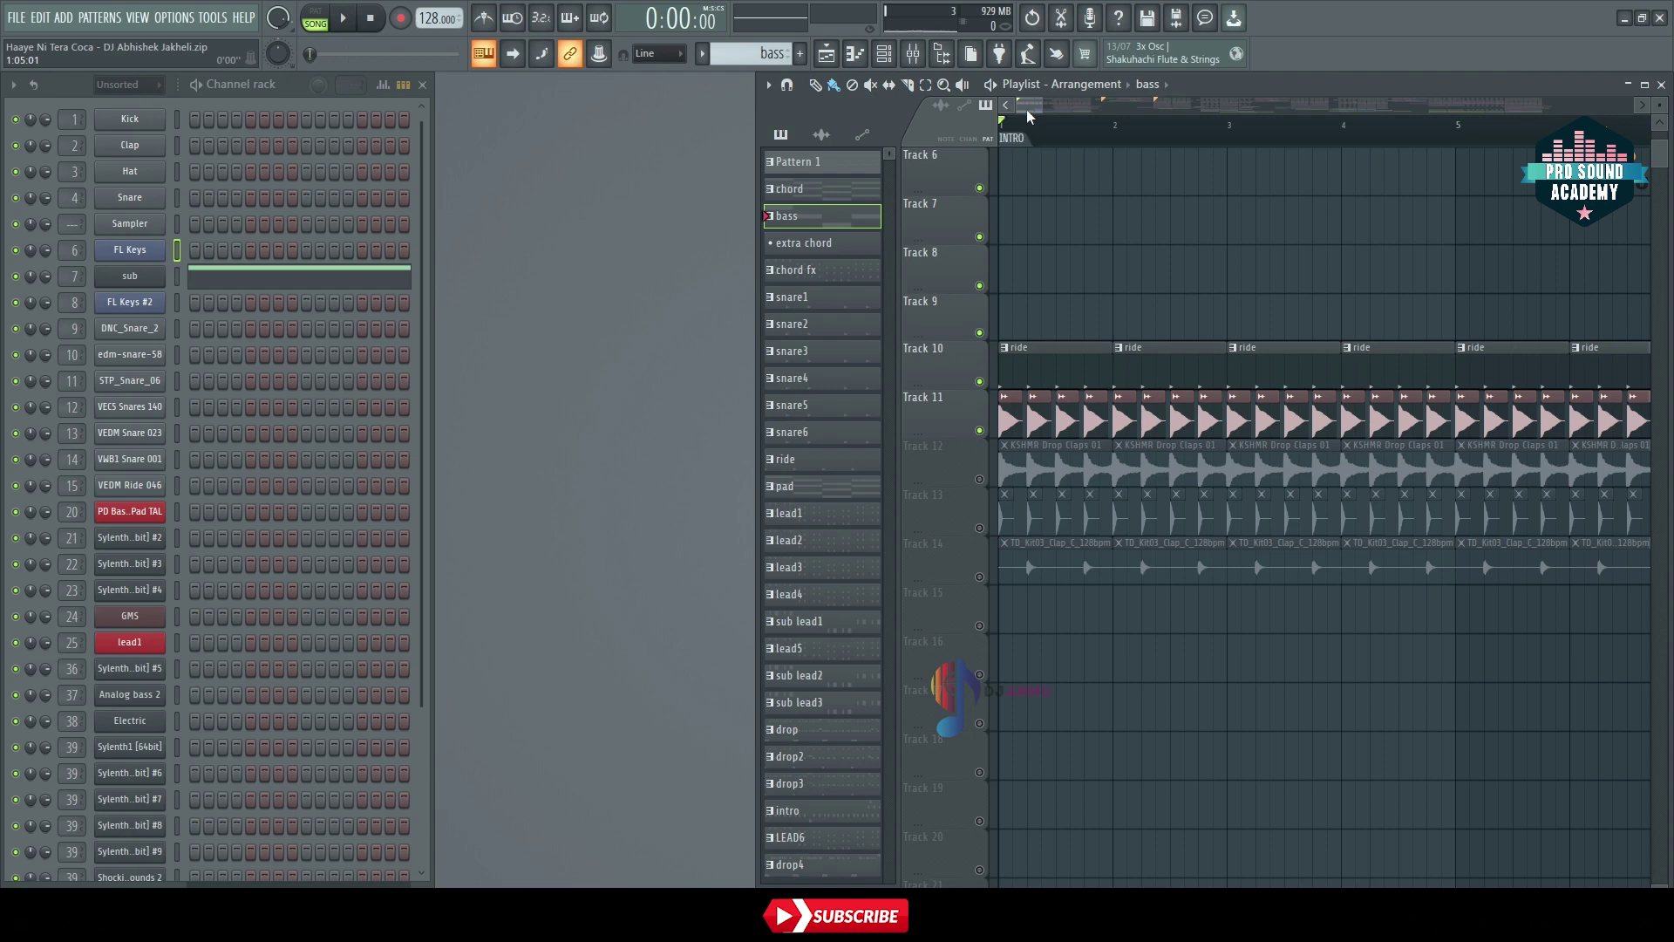
double_click(1280, 78)
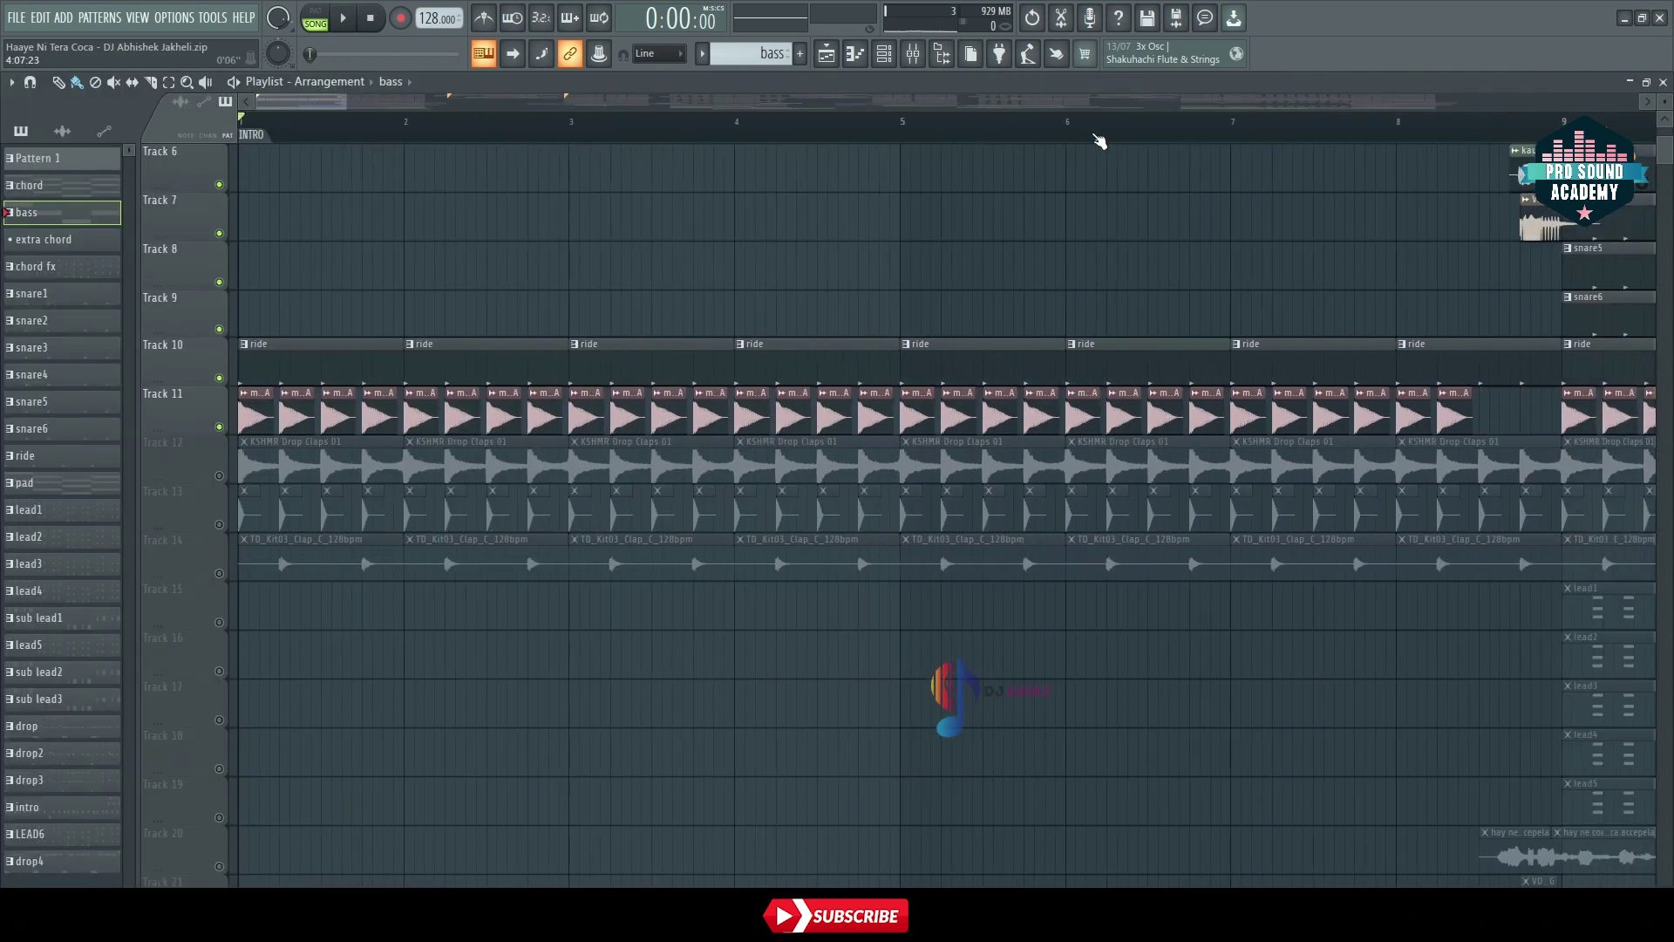
scroll(1099, 142, down, 3)
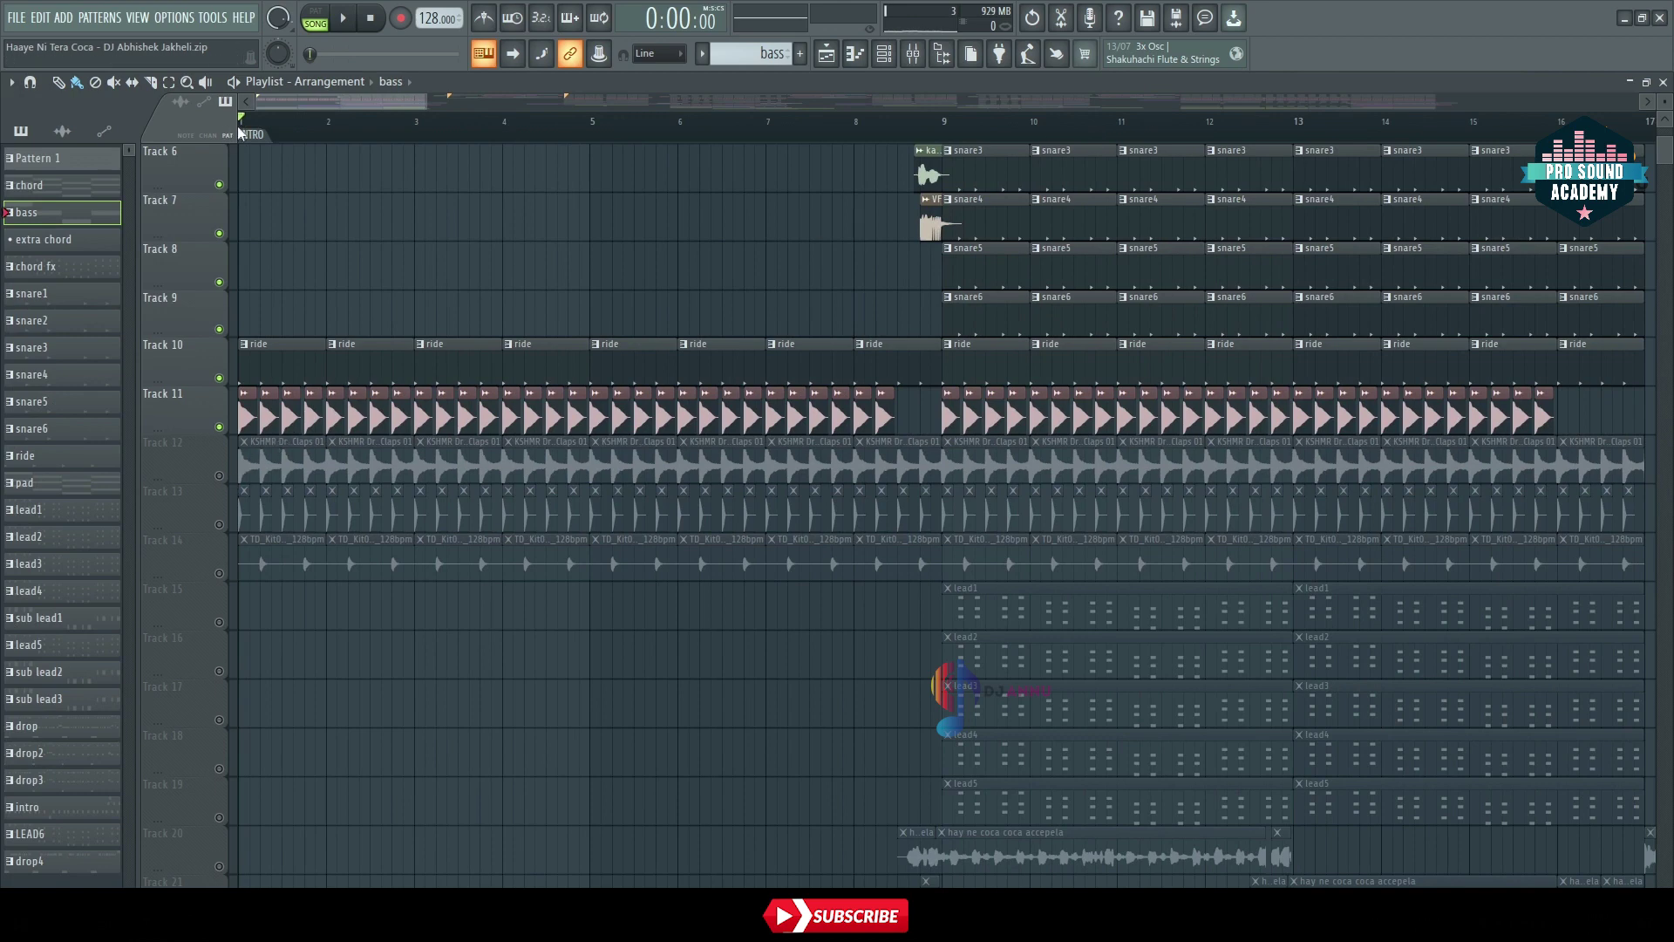
scroll(248, 109, up, 3)
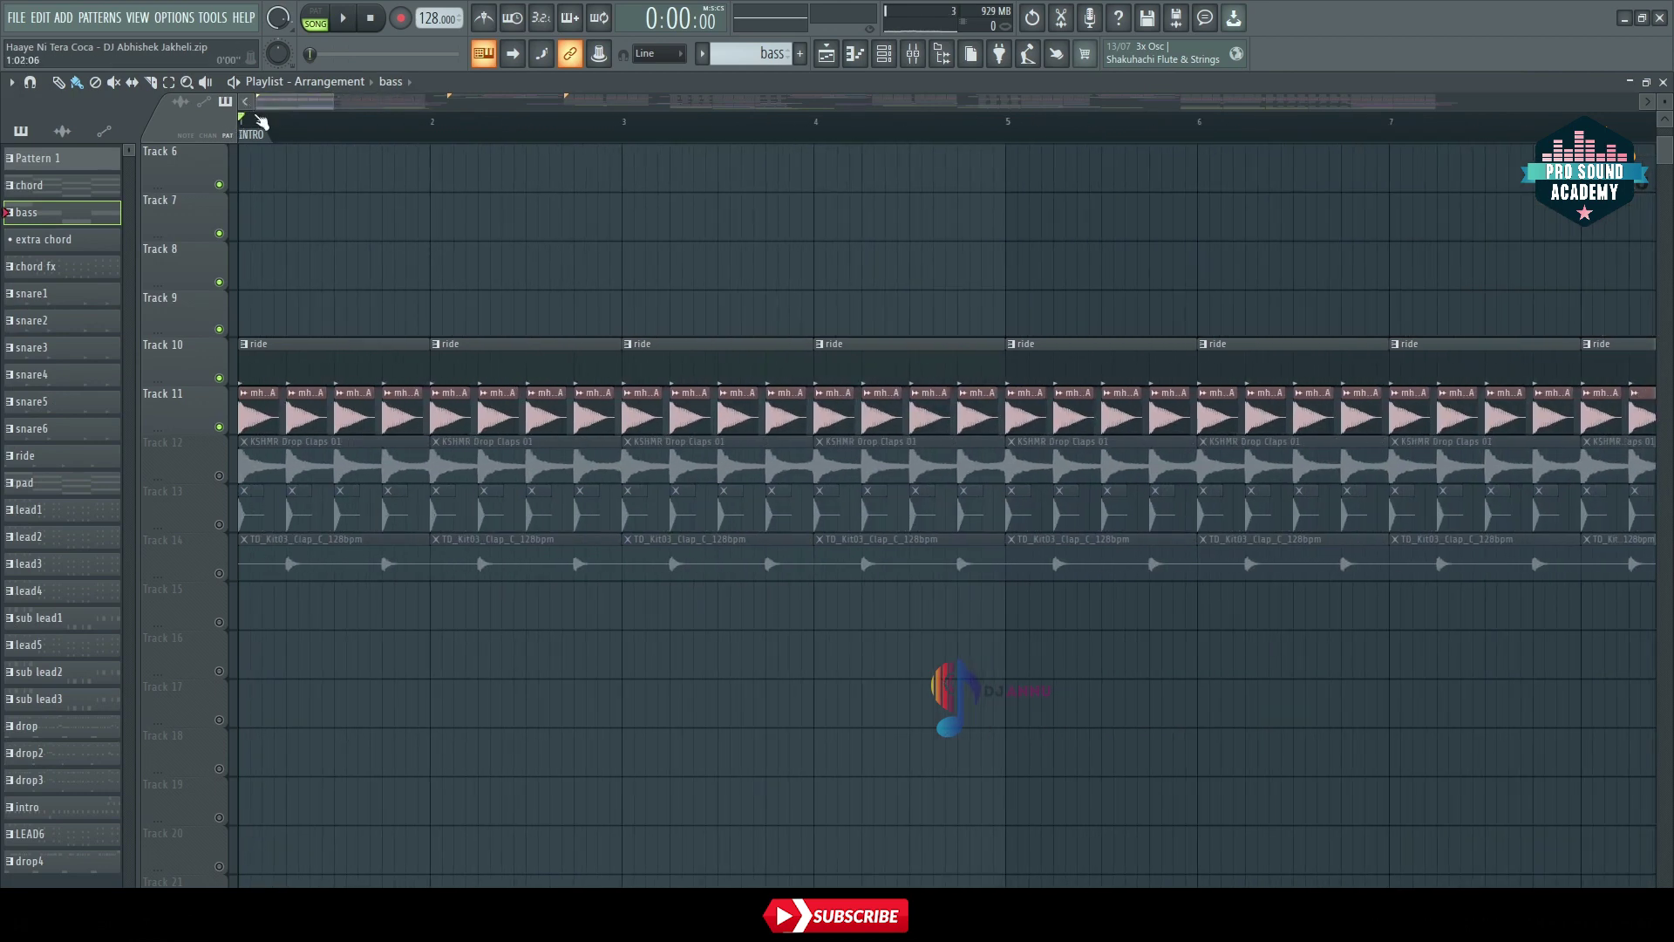
click(220, 476)
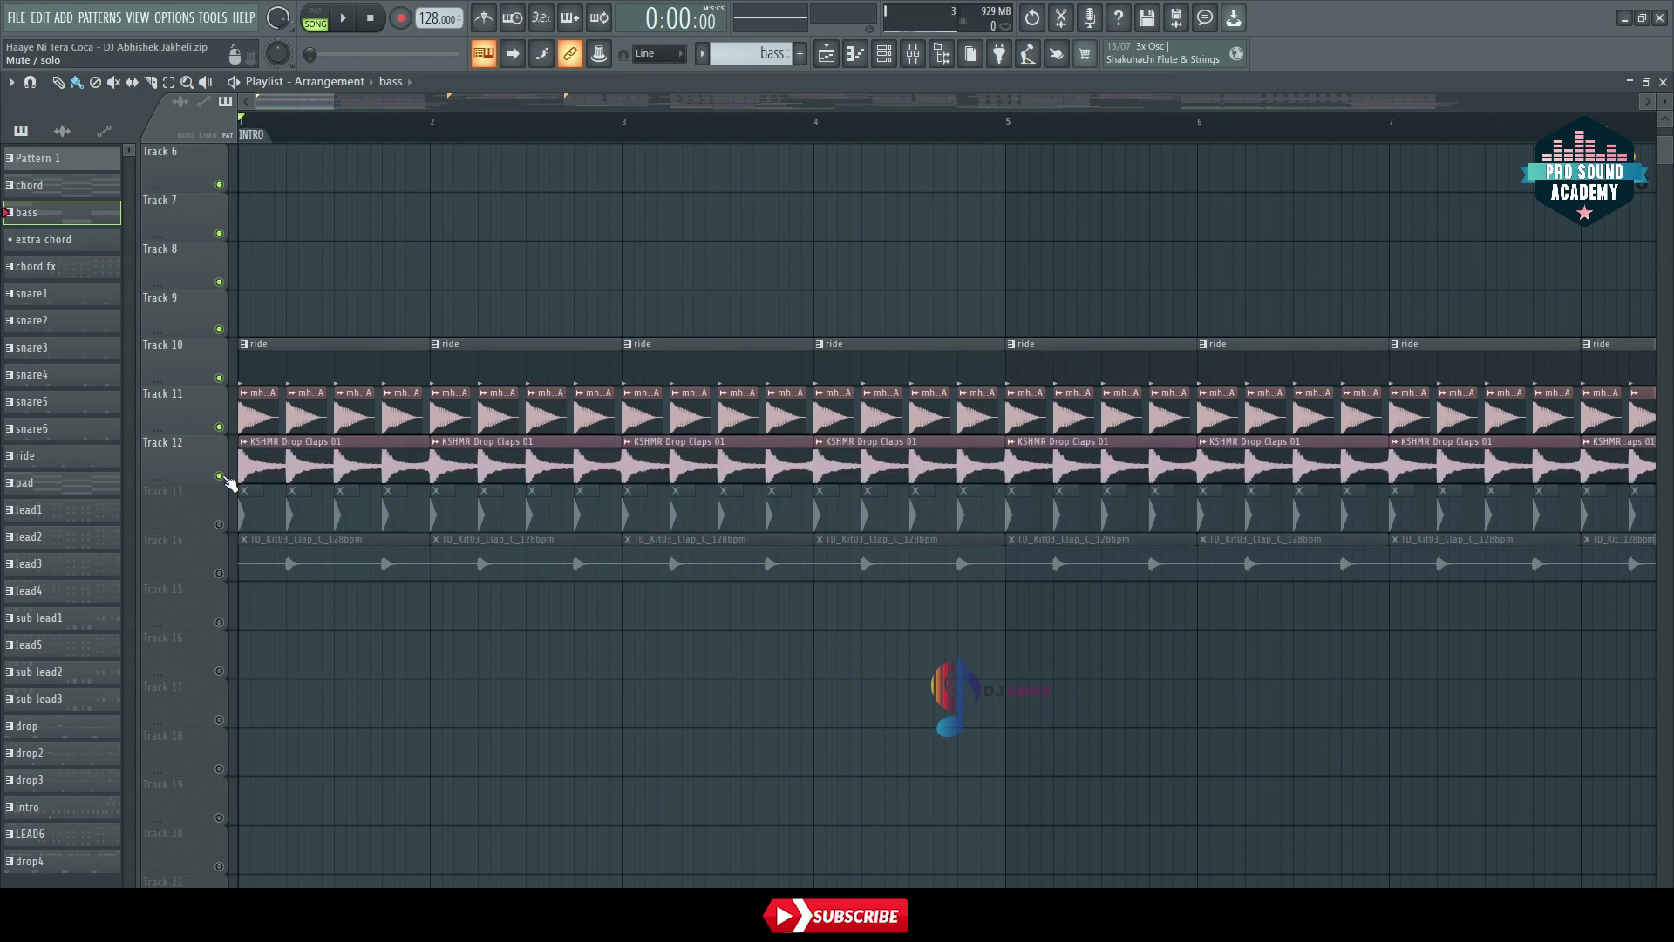
key(space)
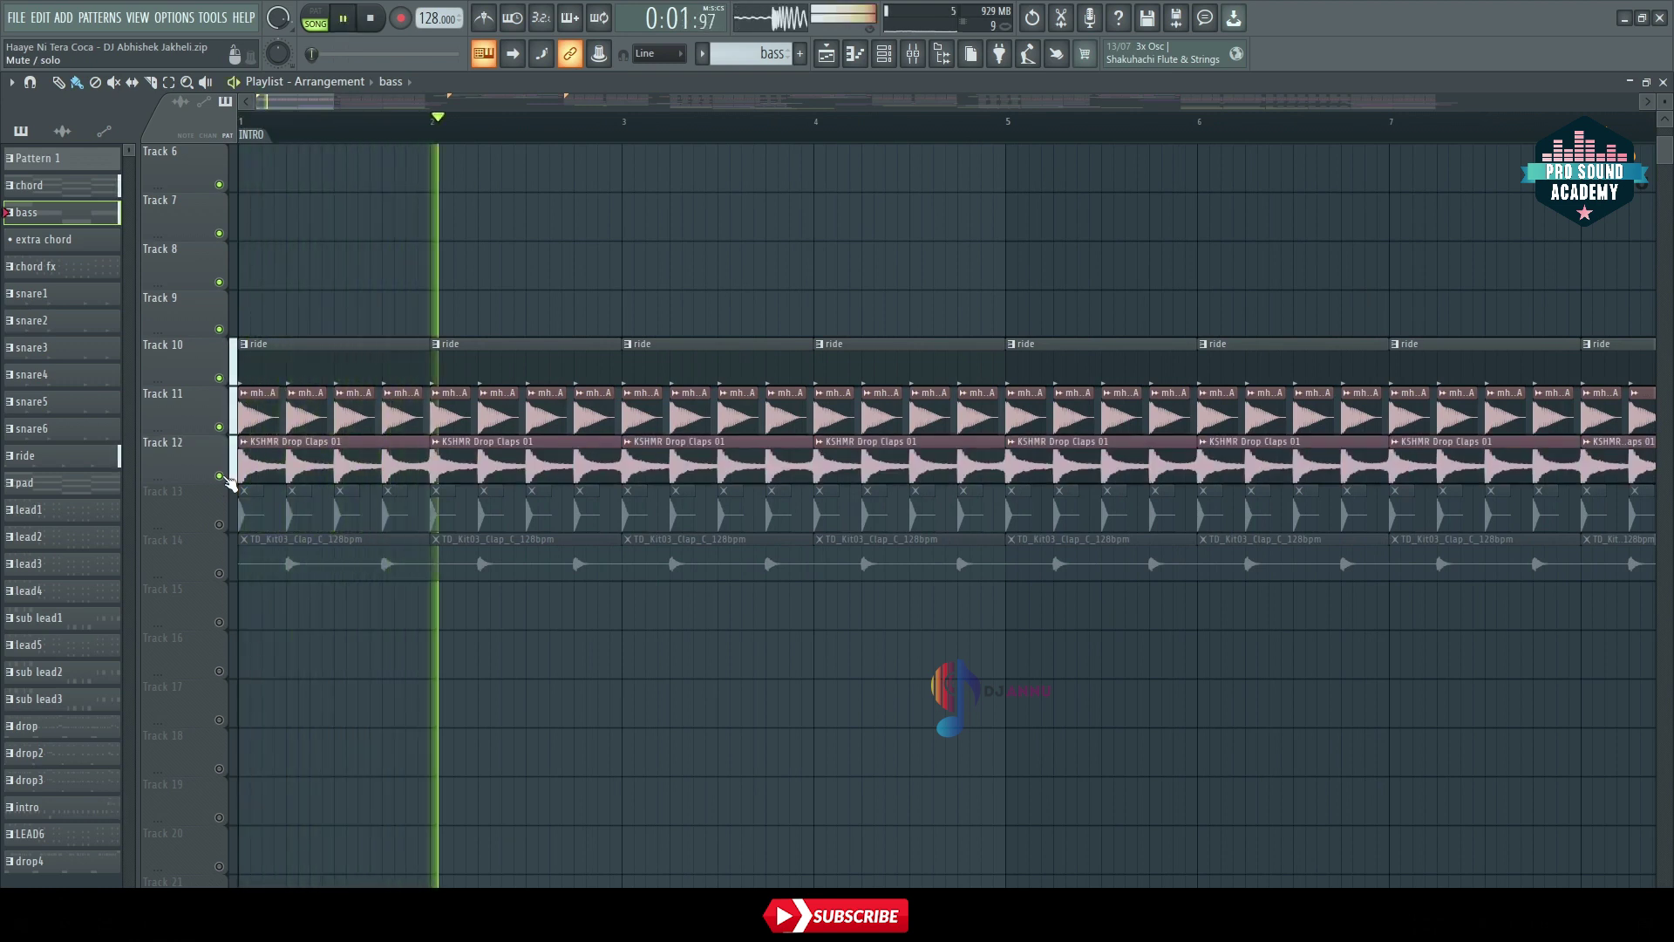
key(space)
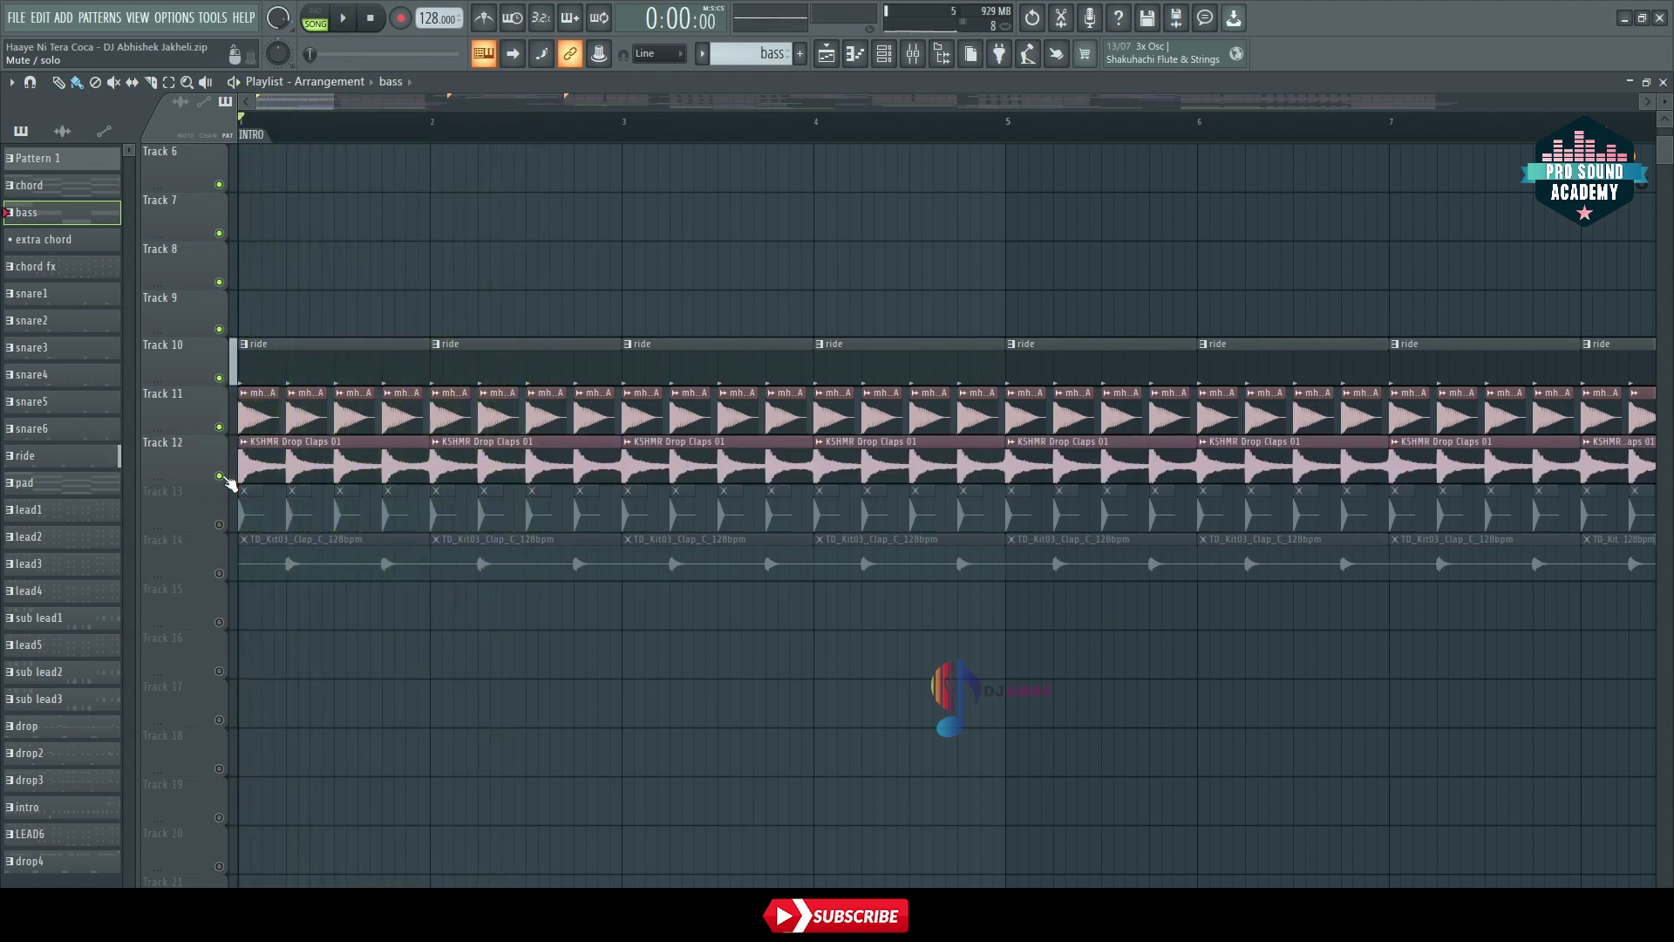
Unmute Track 13's KSHMR classic clap clips and play them with the other intro layers from the start
click(220, 524)
key(space)
scroll(307, 149, up, 2)
scroll(307, 148, up, 2)
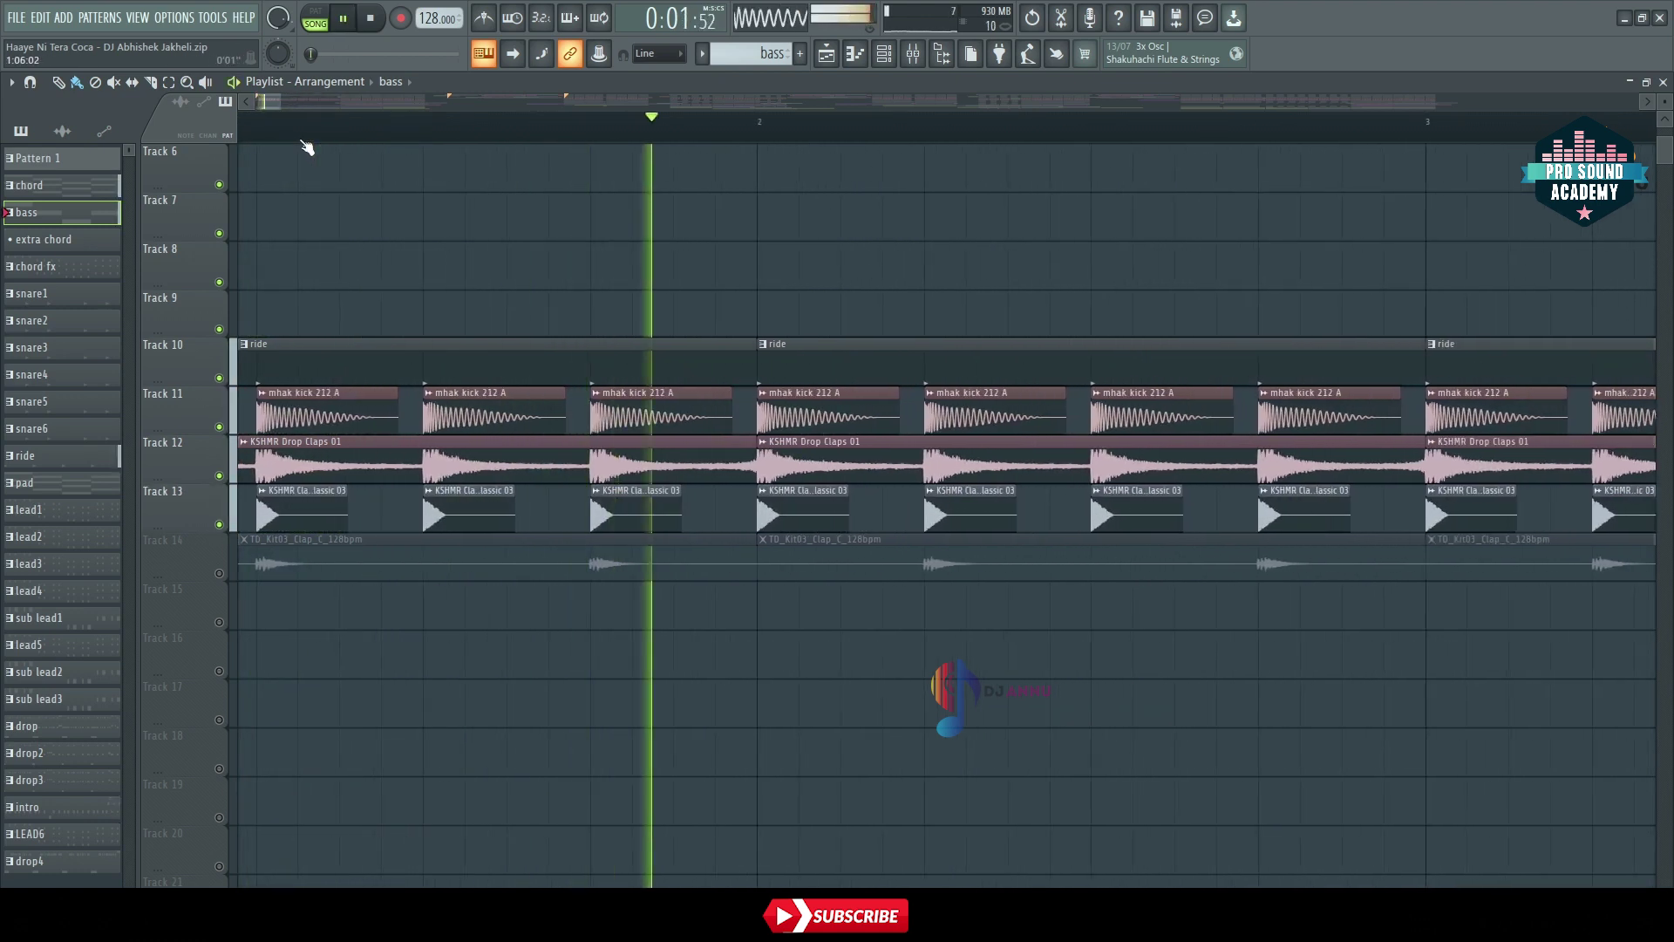
scroll(307, 148, up, 2)
key(space)
scroll(307, 148, down, 4)
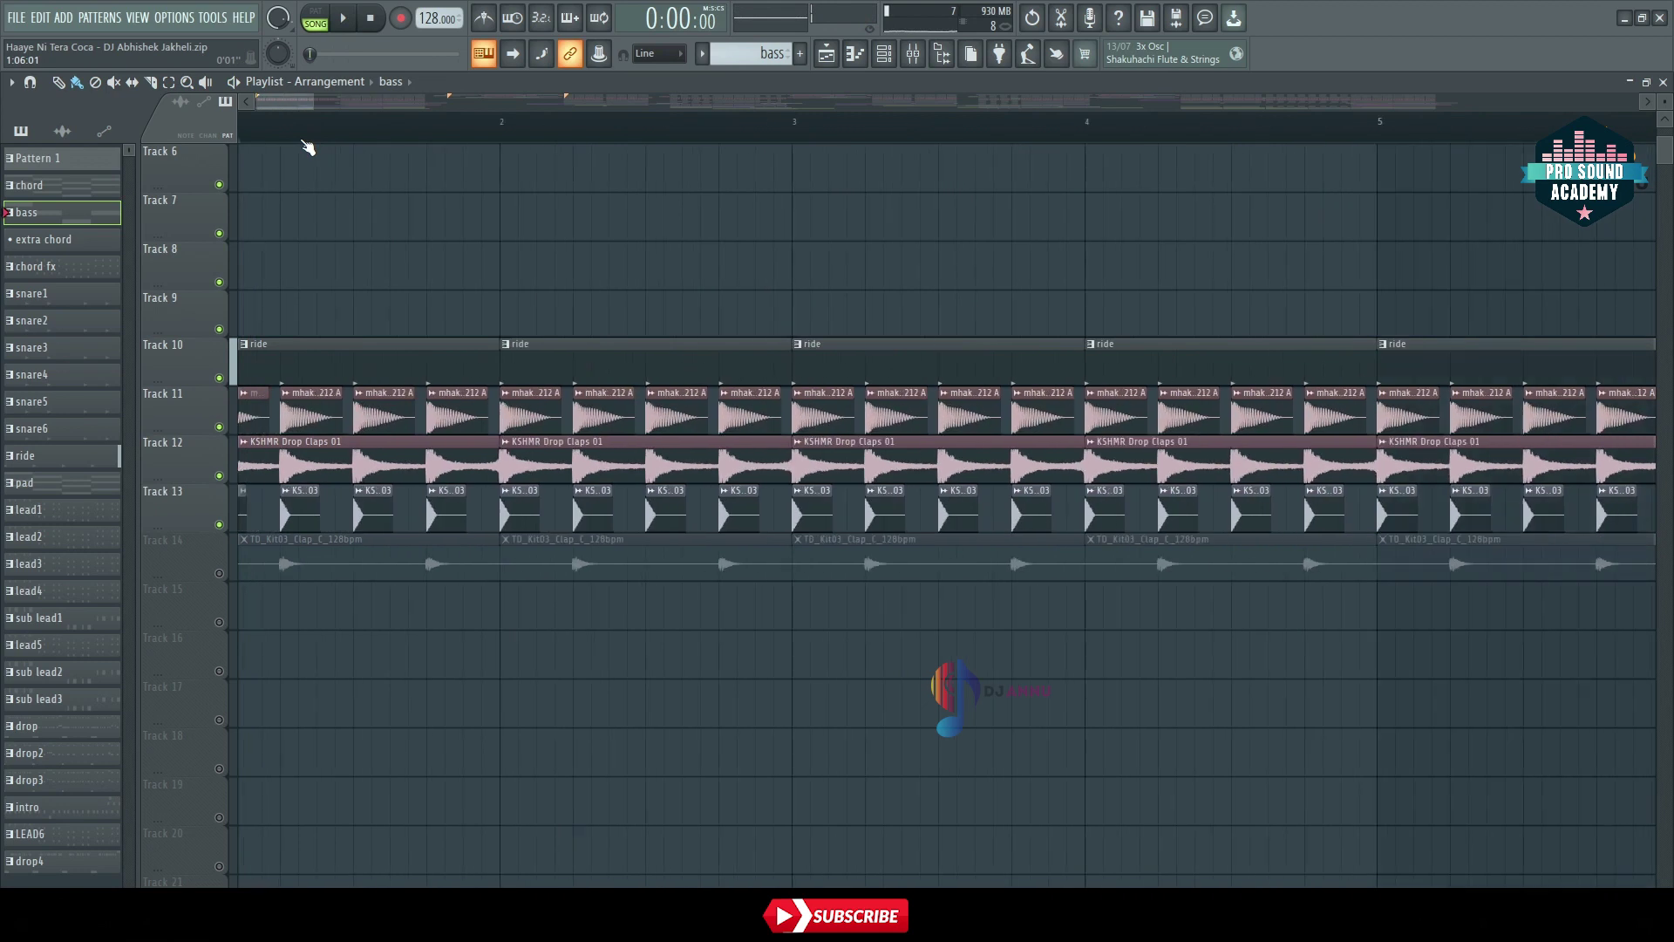
Unmute Track 14's TD_Kit03_Clap_C_128bpm clips, play the layered intro from the start, and stop
click(220, 573)
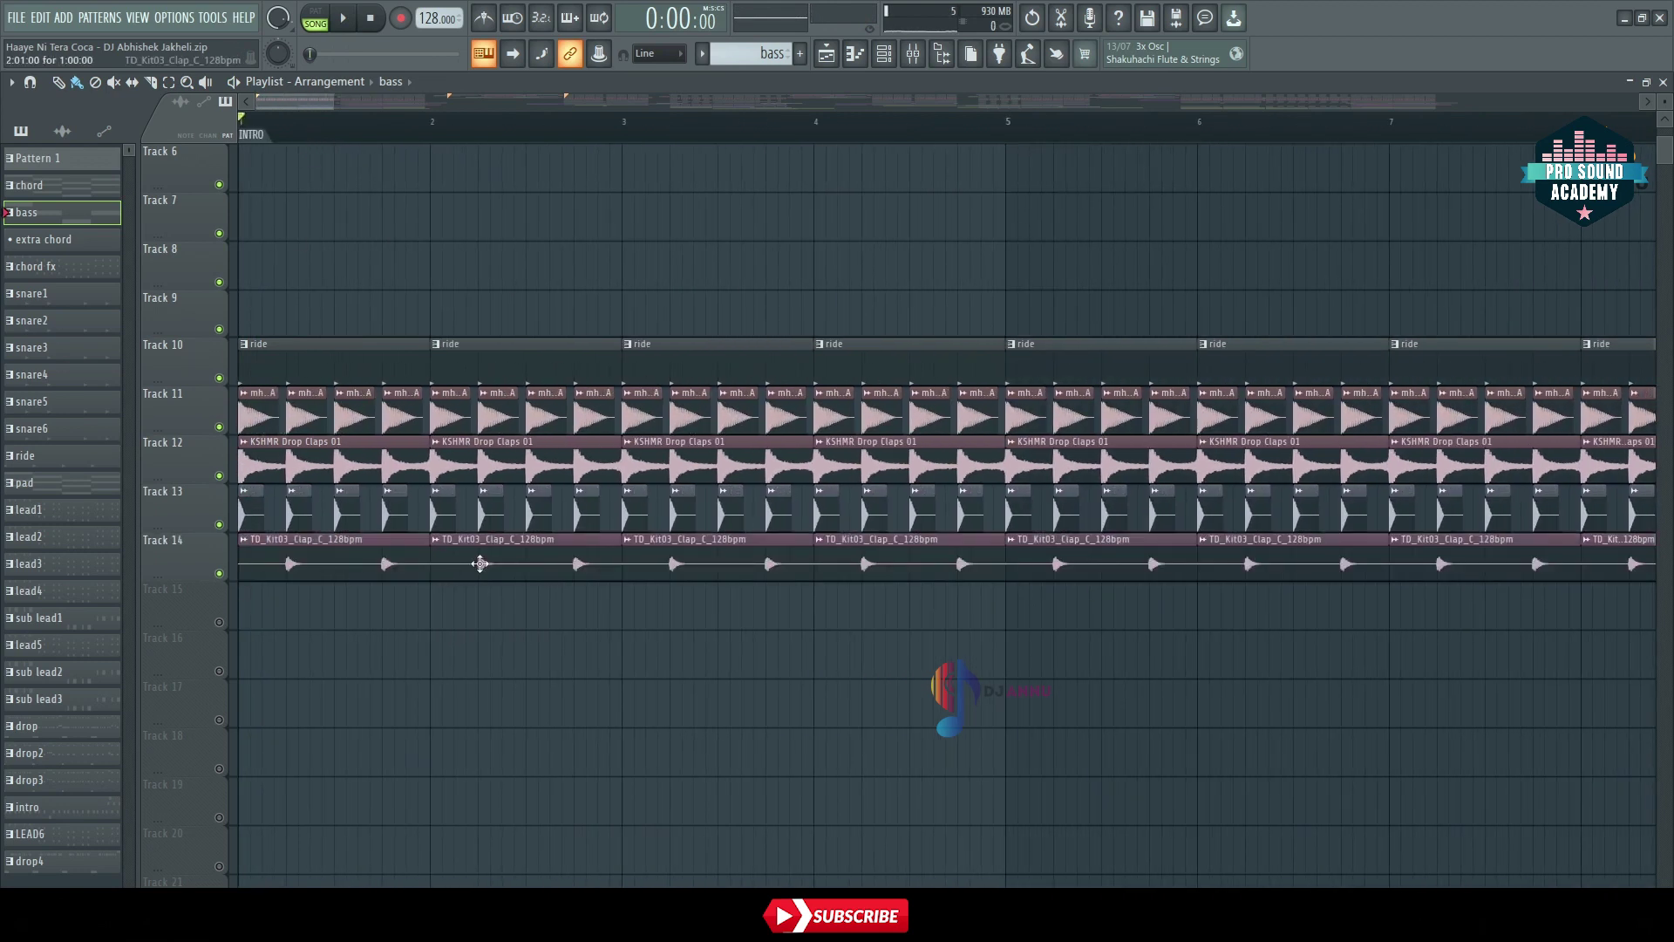
key(space)
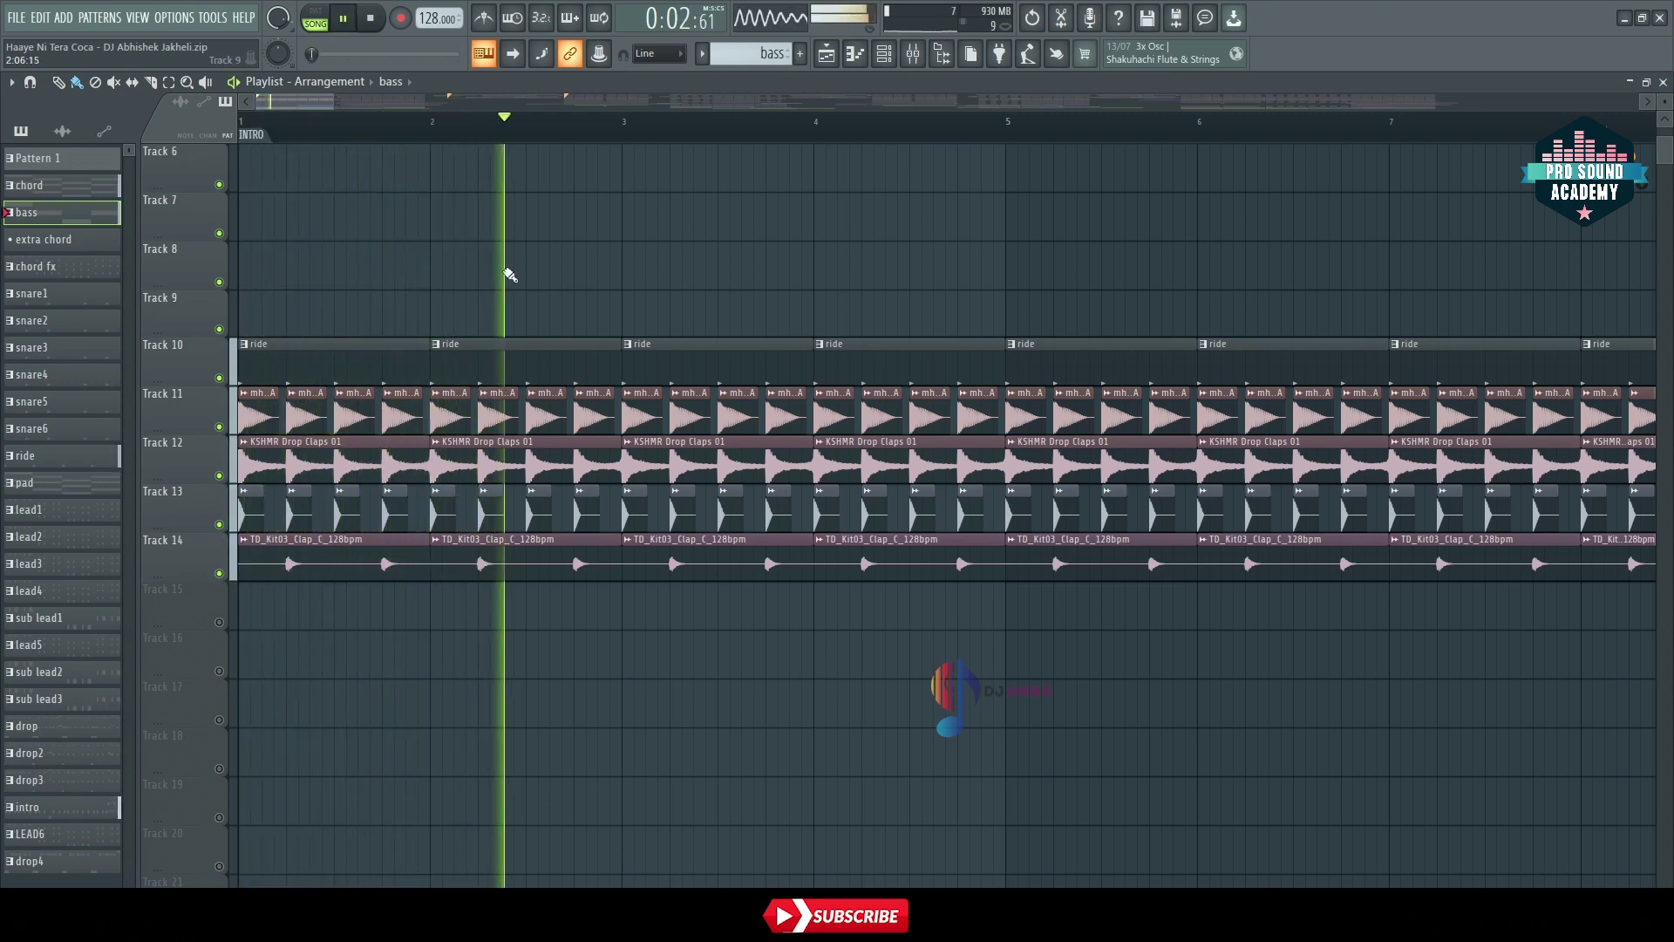
scroll(548, 121, down, 1)
scroll(535, 139, down, 5)
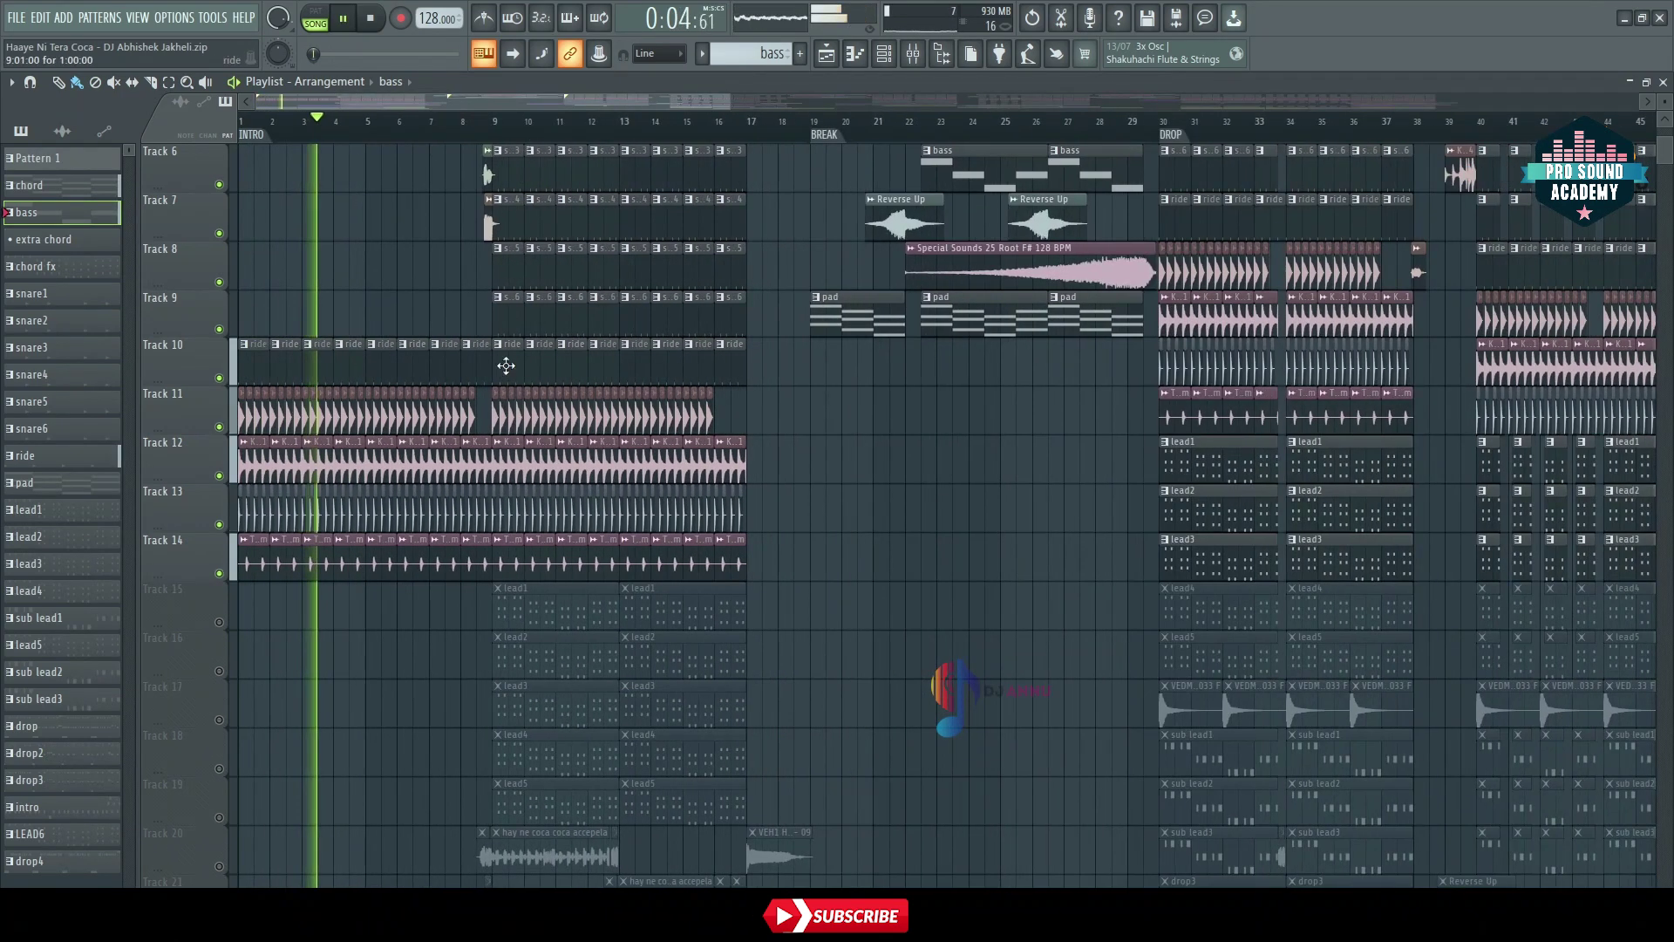
scroll(512, 418, up, 3)
key(space)
Move the playback position to bar 9, unmute Tracks 15 to 19 with the lead1 to lead5 patterns, and play them
click(495, 140)
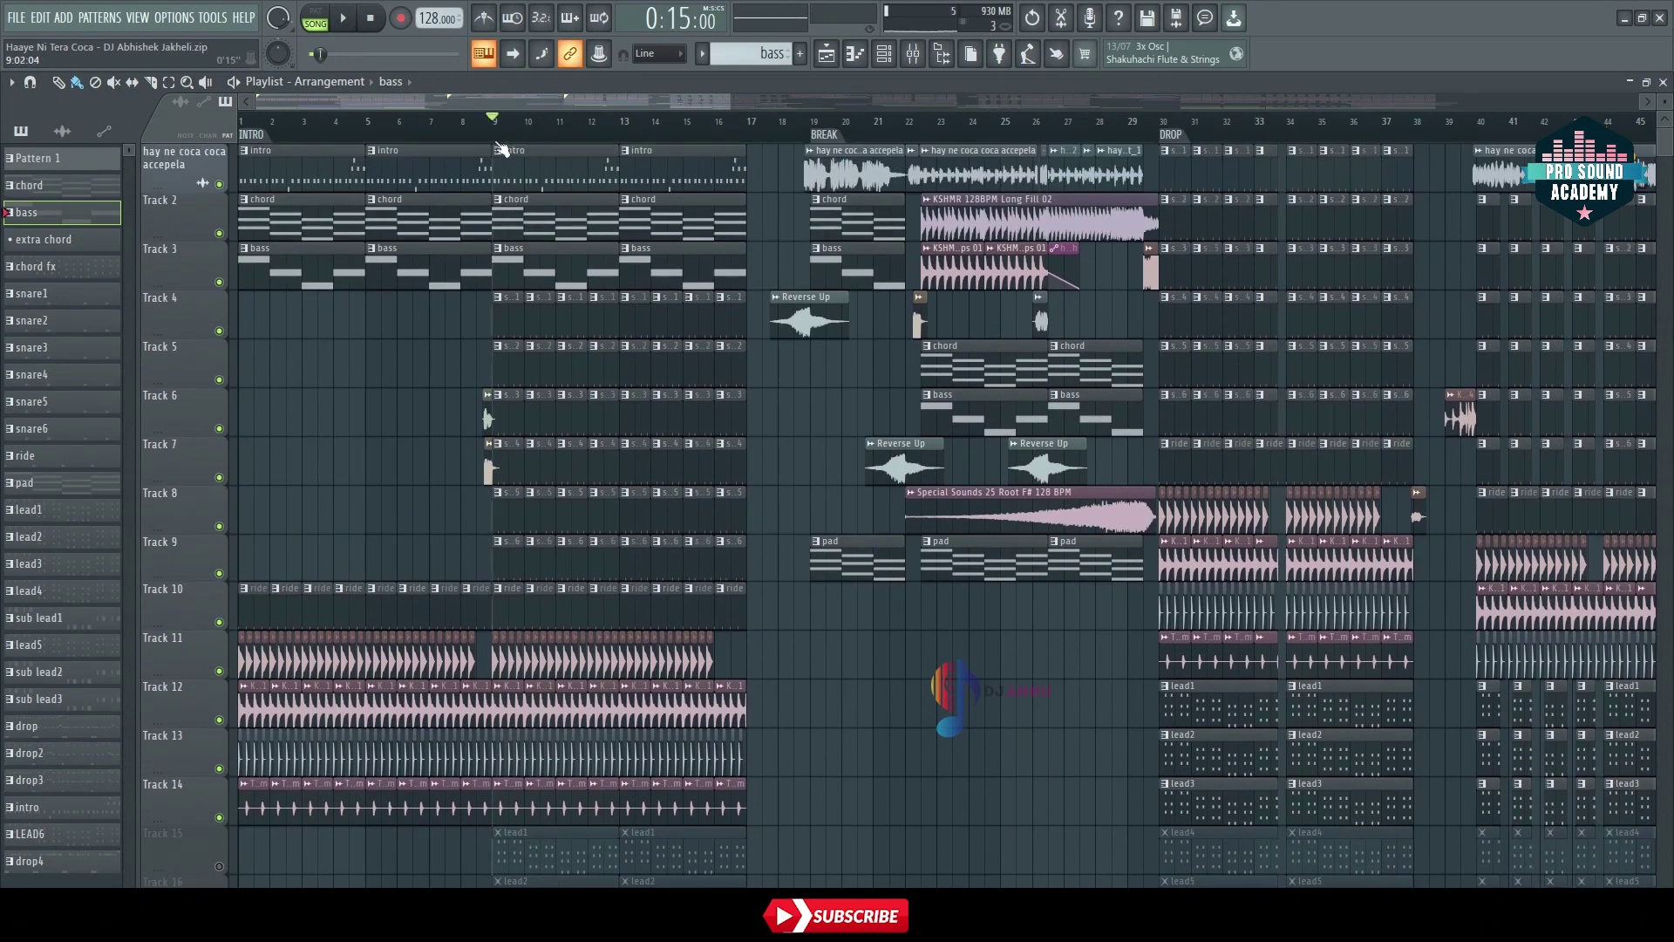
scroll(497, 142, up, 2)
scroll(908, 475, down, 6)
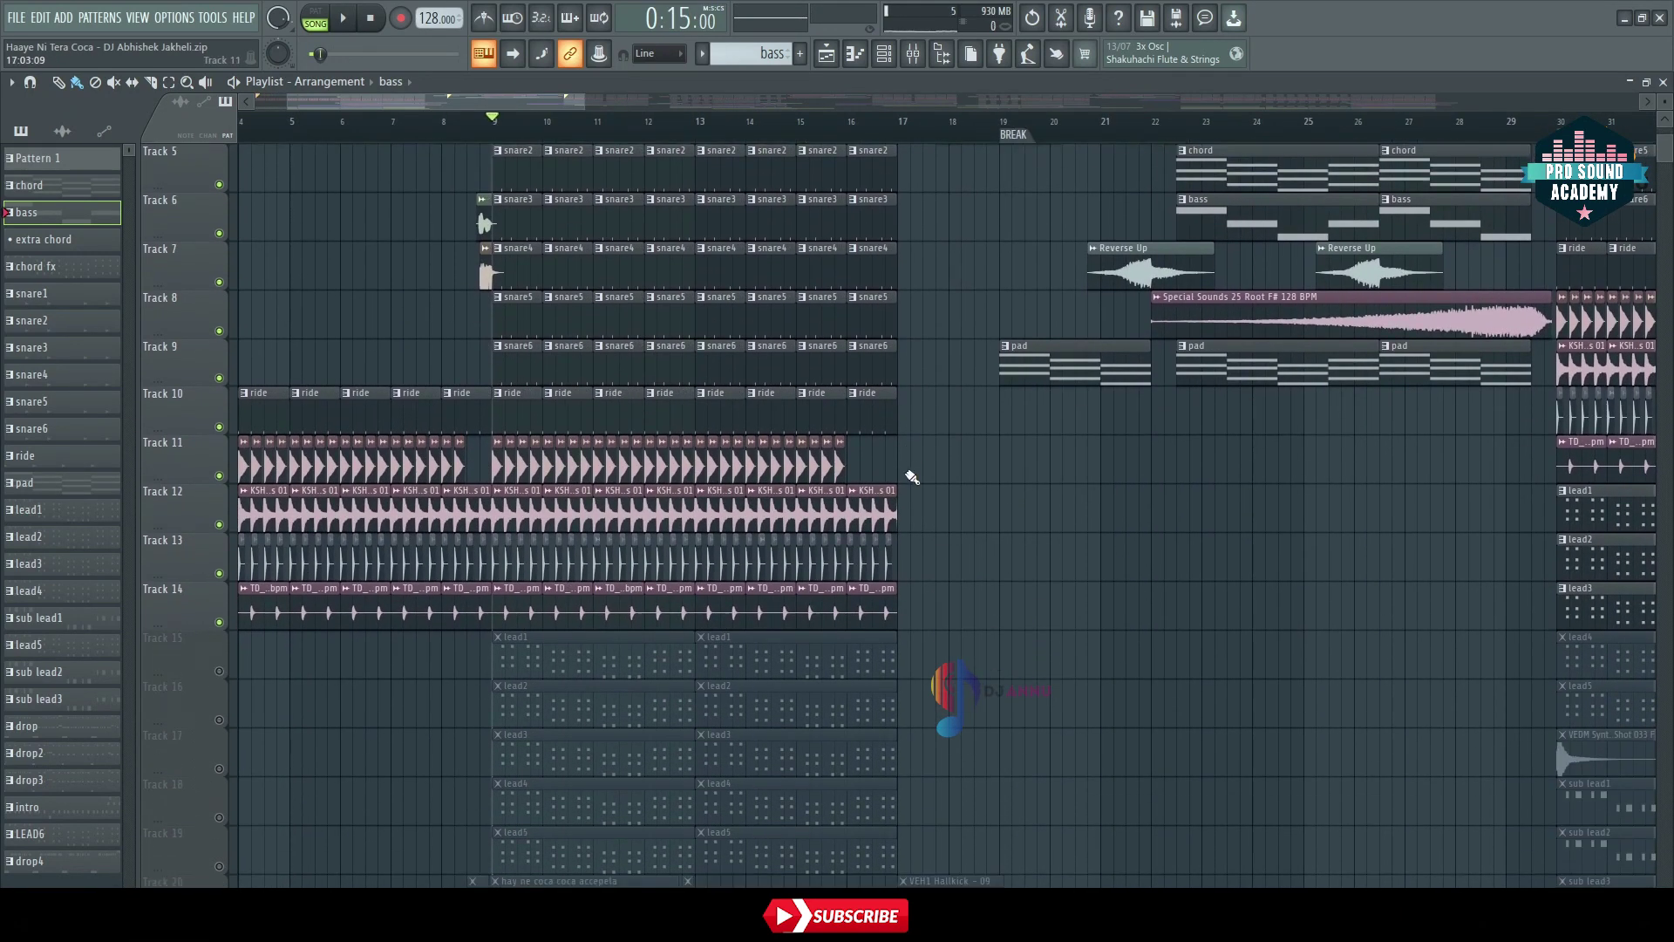
drag(219, 328, 233, 535)
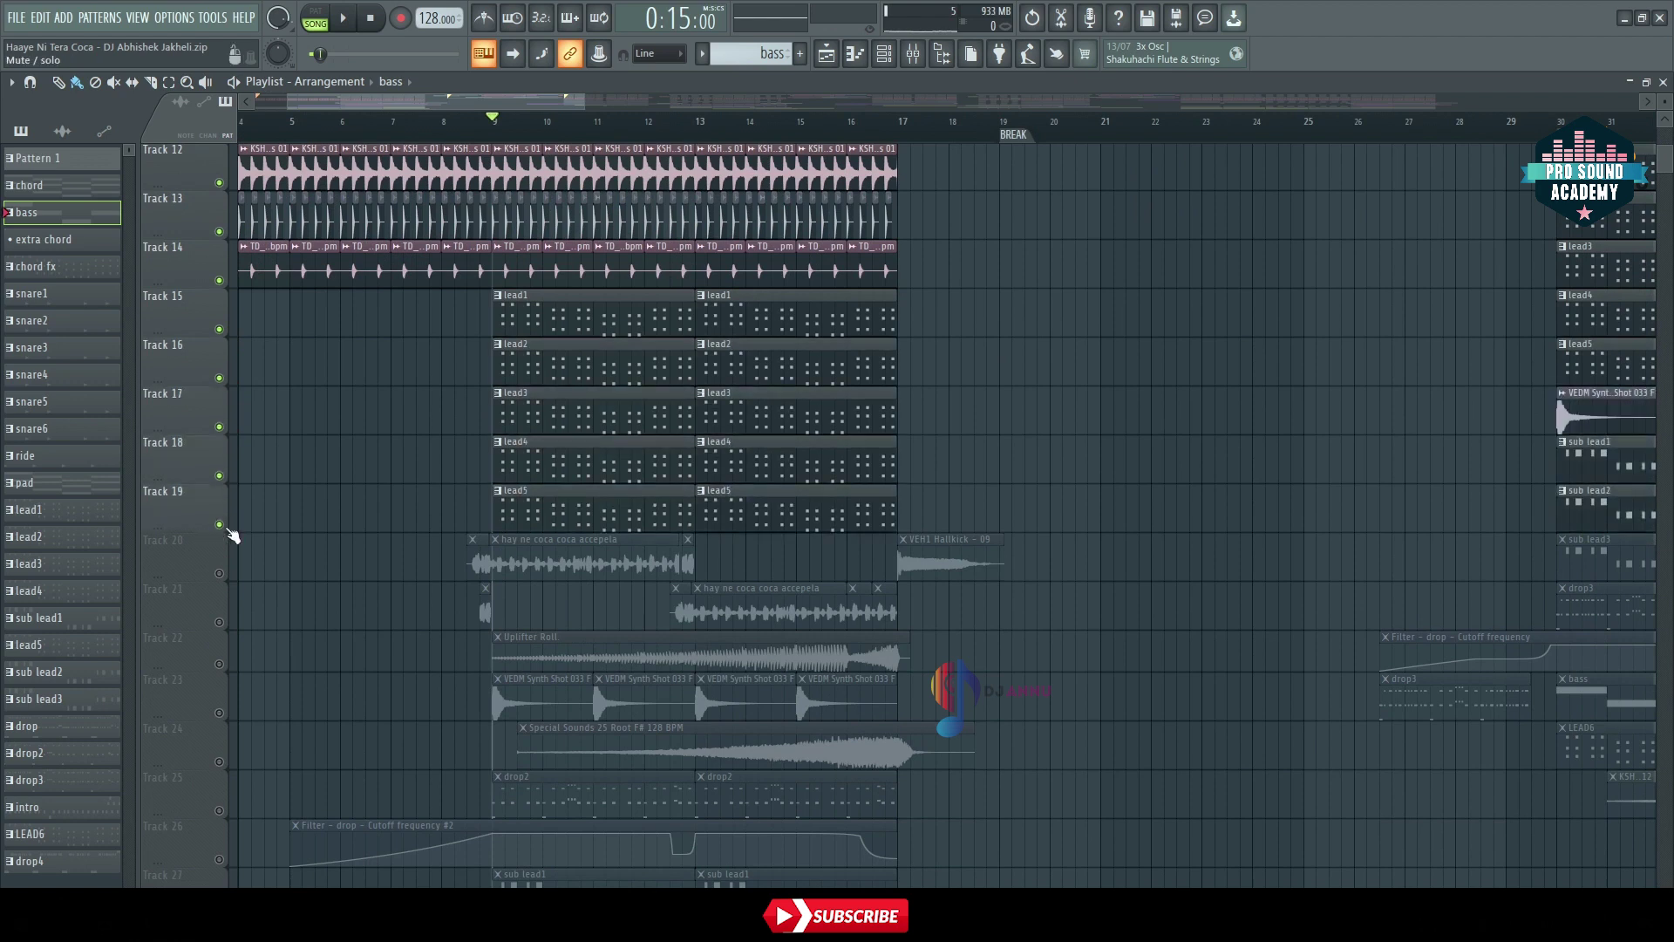
key(space)
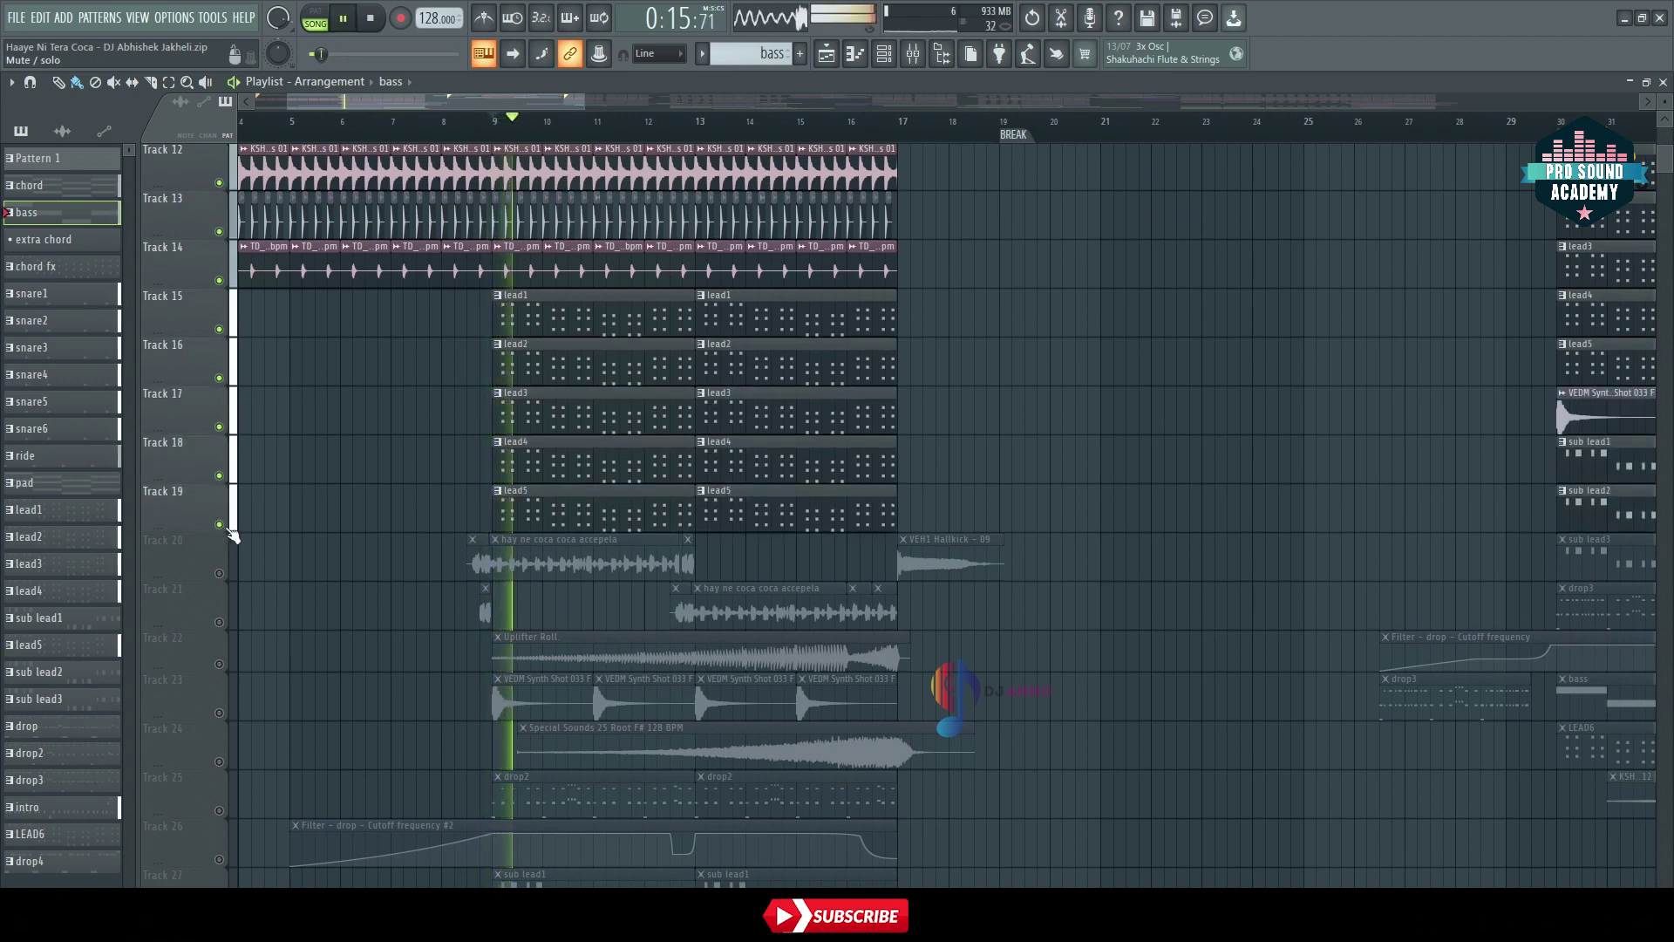
scroll(565, 430, down, 7)
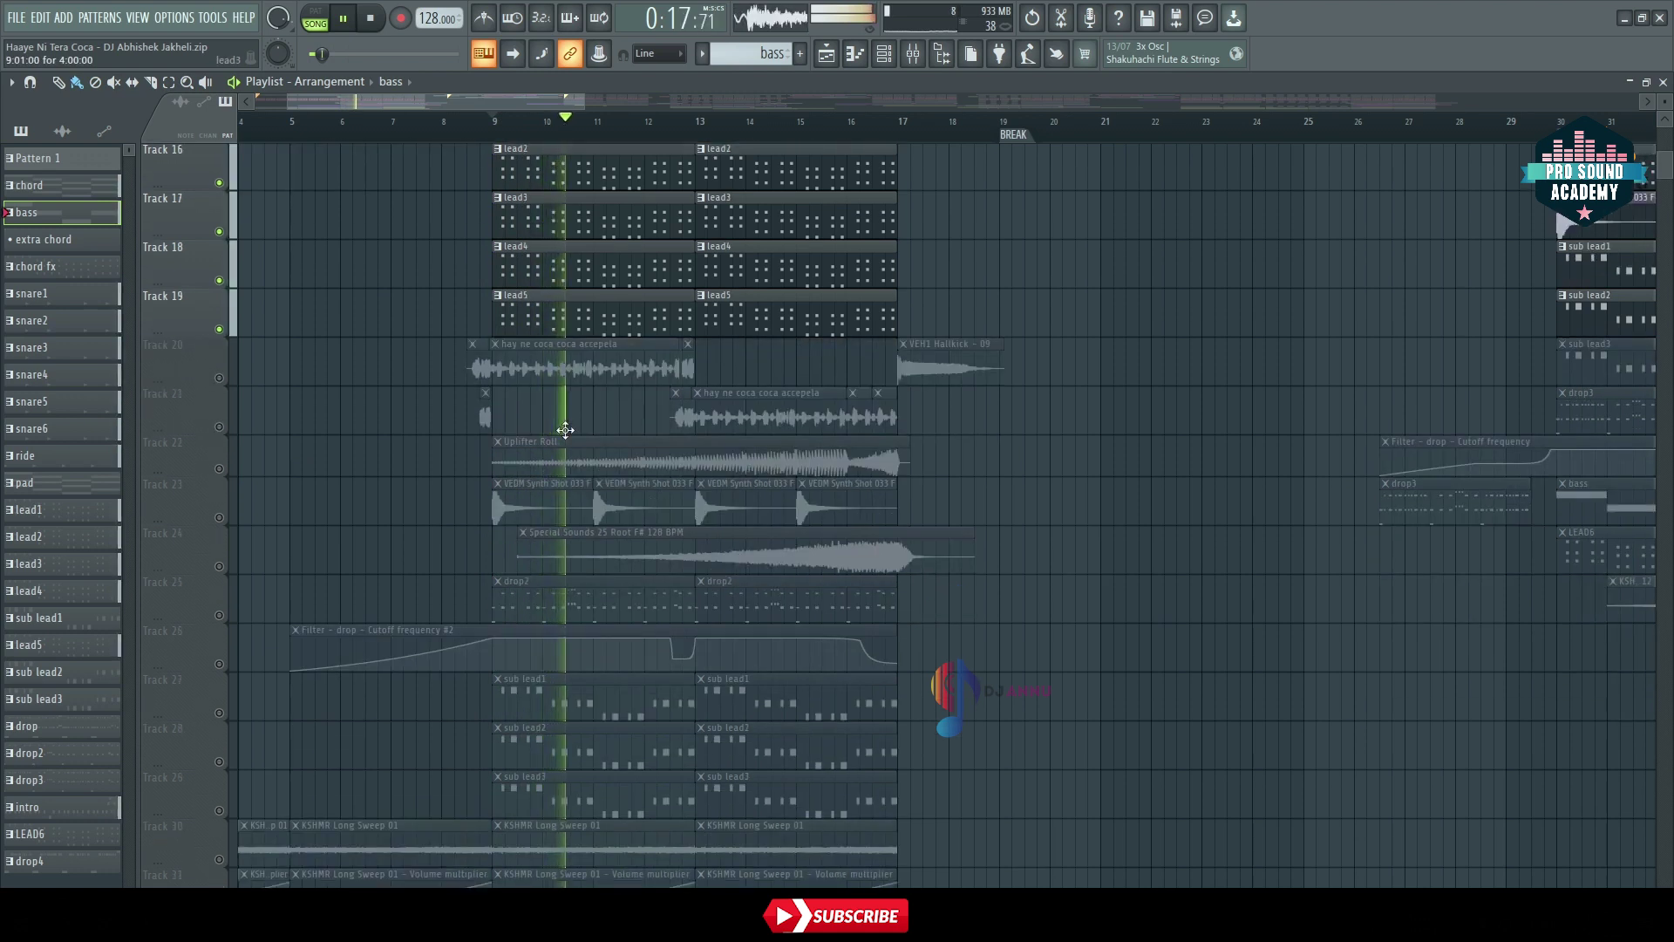
key(space)
scroll(584, 454, up, 3)
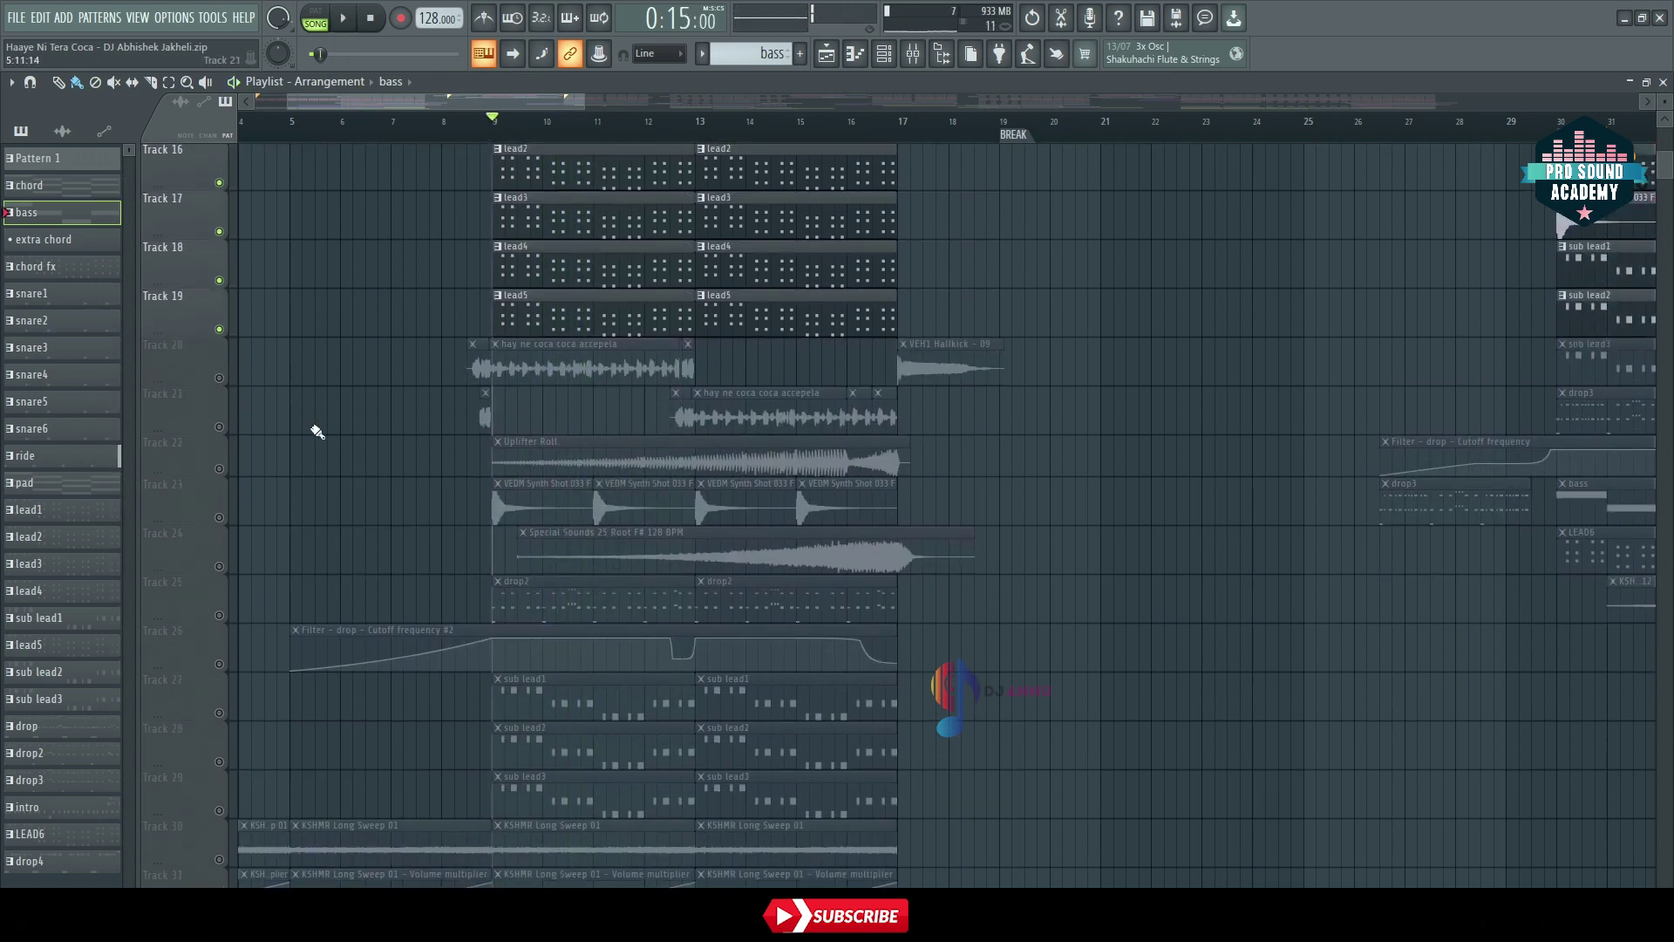
Unmute Track 20's vocal and play the section from the start of the vocal, just before bar 9
click(219, 379)
click(468, 127)
key(space)
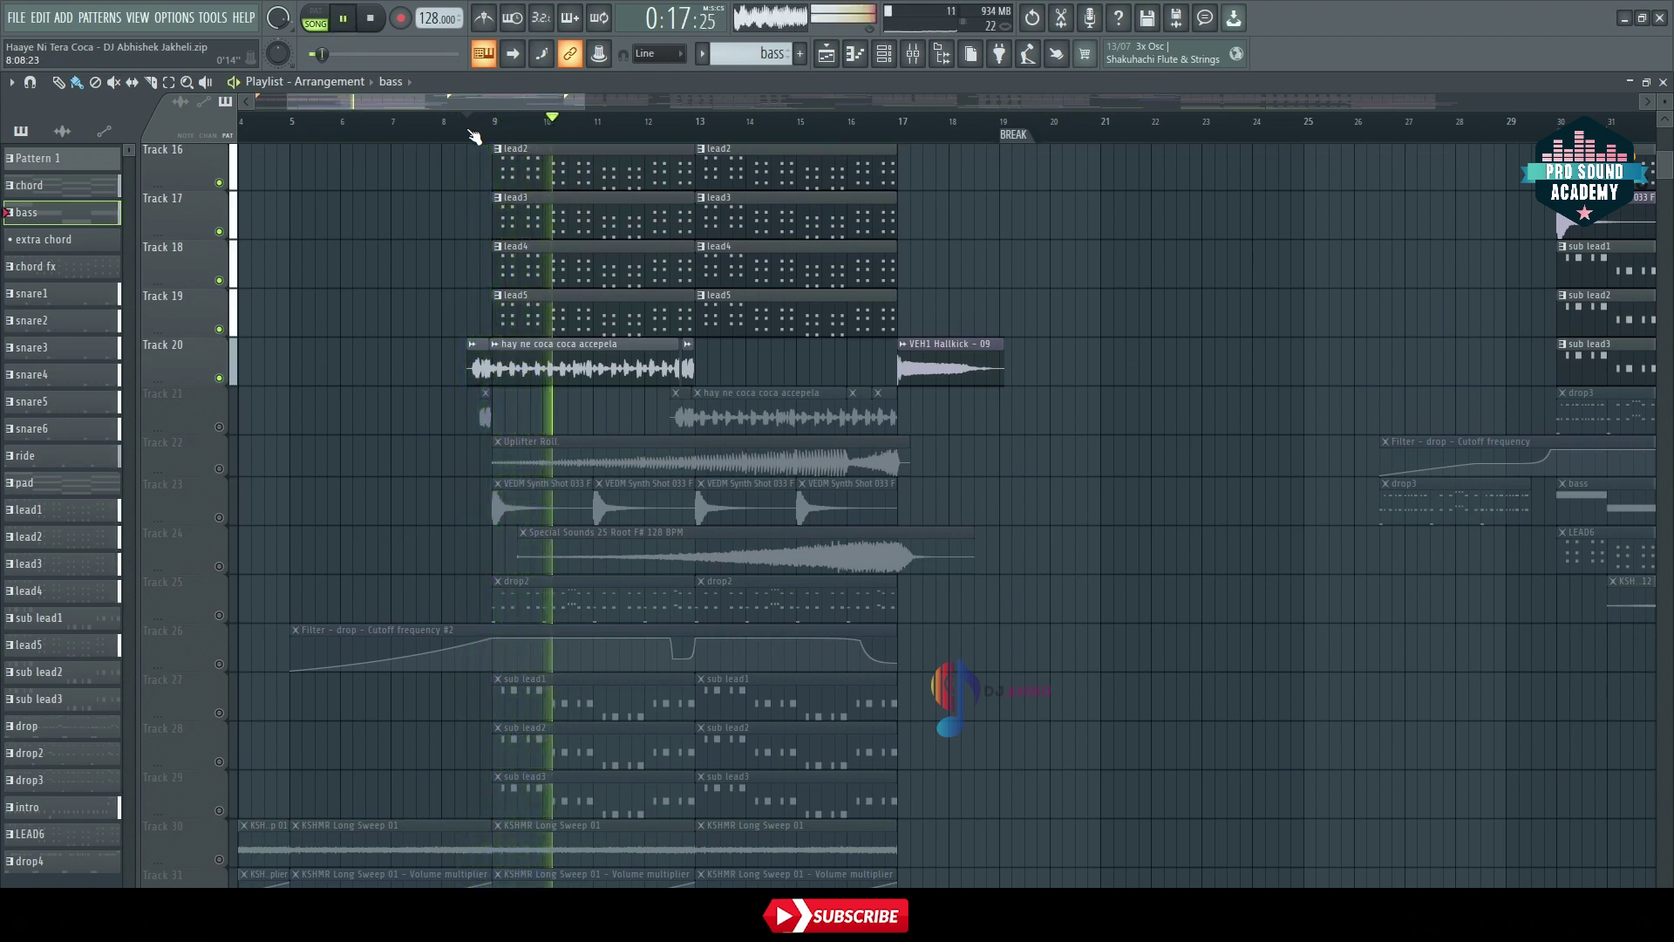
scroll(475, 137, up, 3)
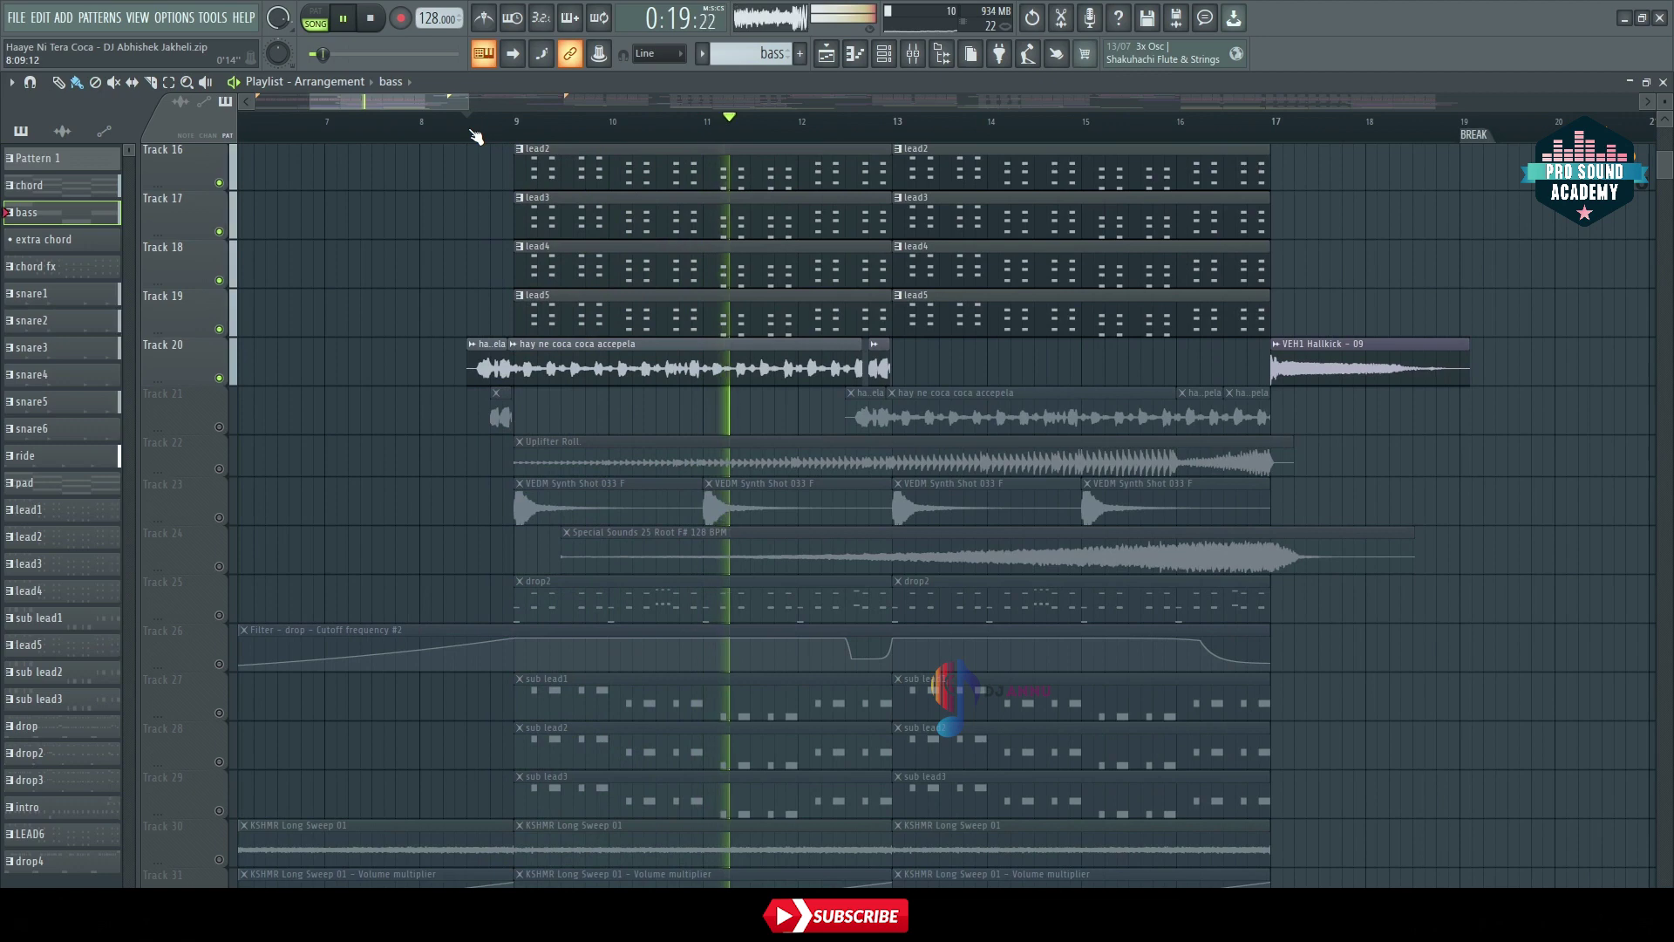
key(space)
Unmute Track 21's one-shot phrase and second vocal clips, then play the section from just before bar 9
click(222, 427)
key(space)
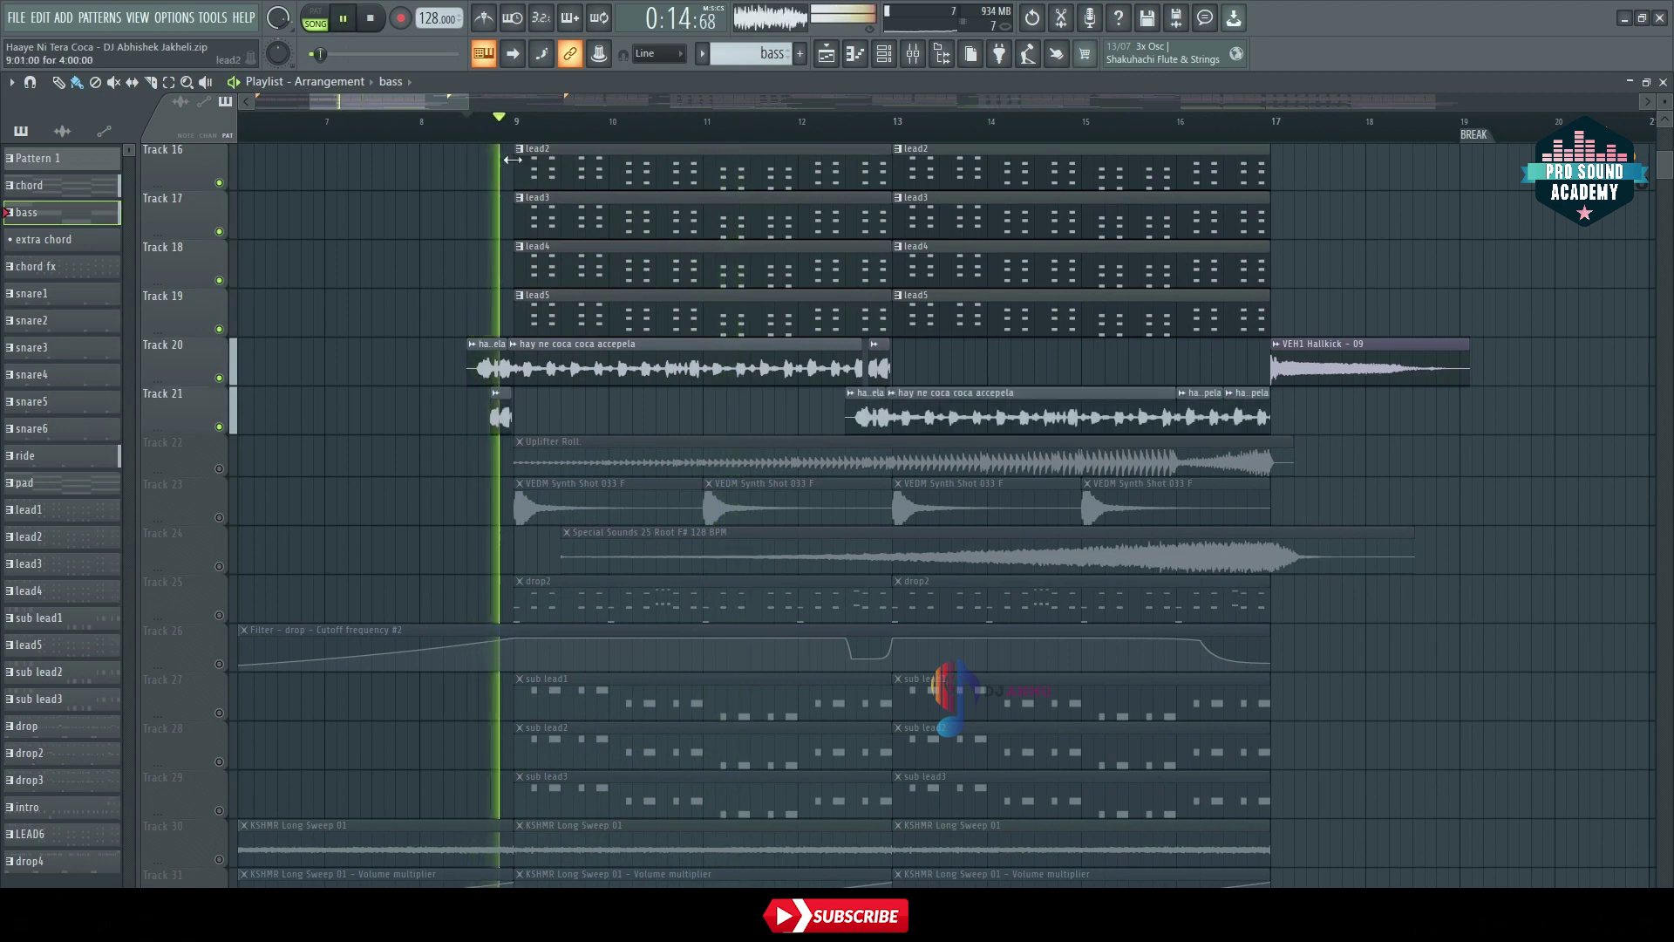
scroll(503, 141, up, 2)
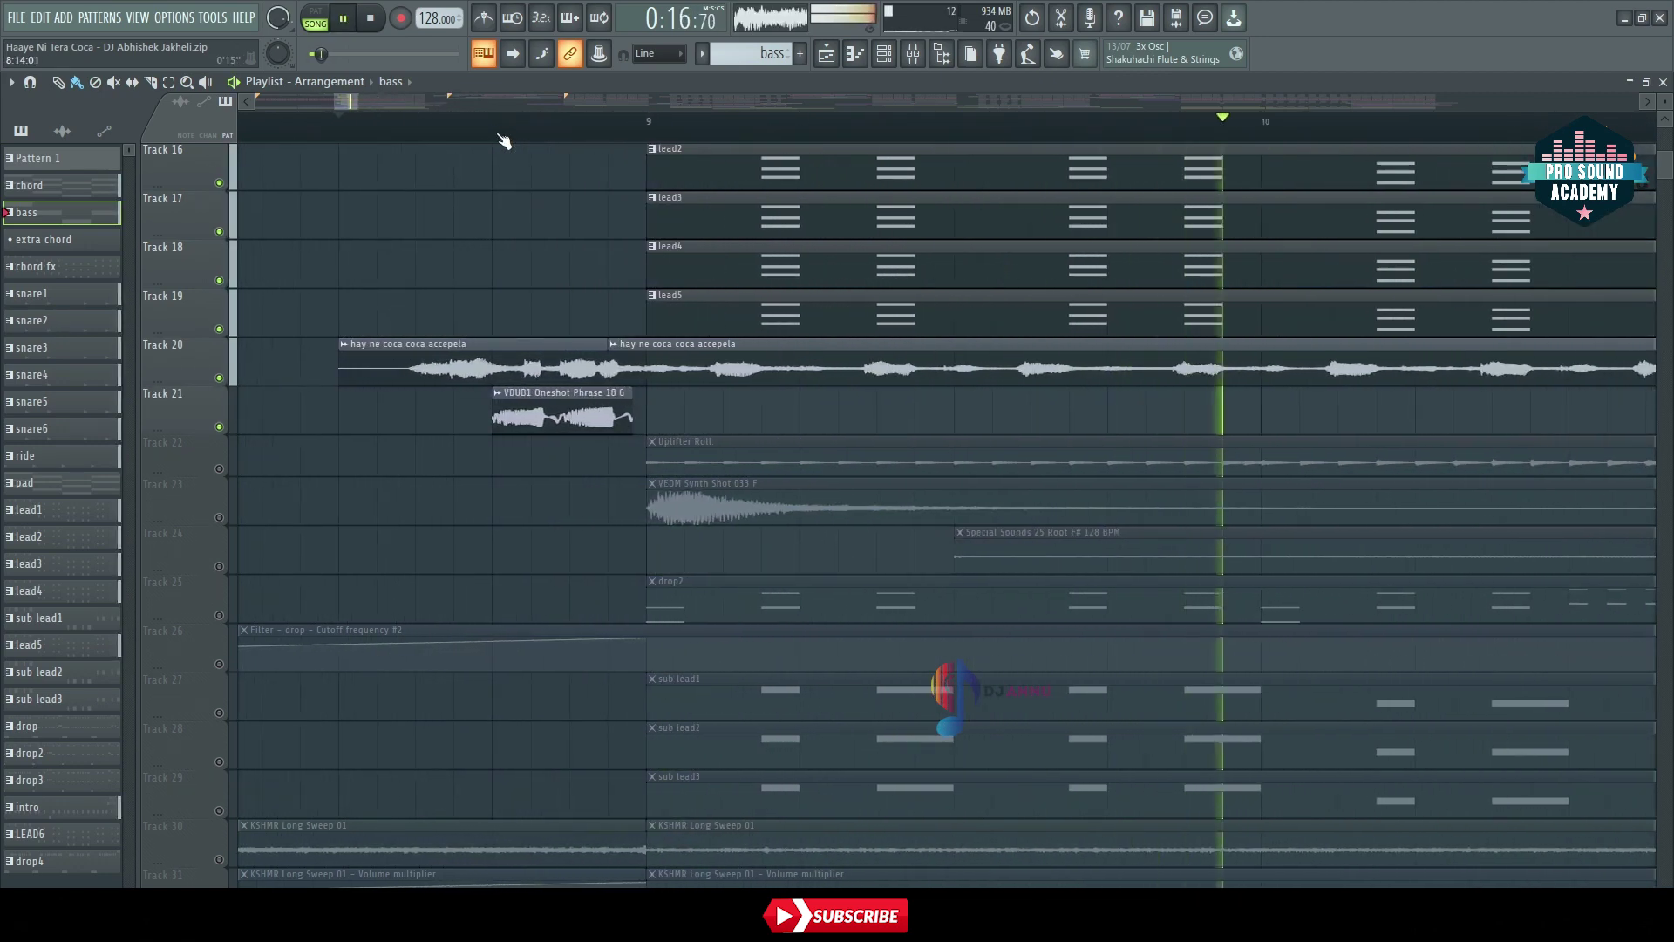
scroll(503, 141, down, 4)
key(space)
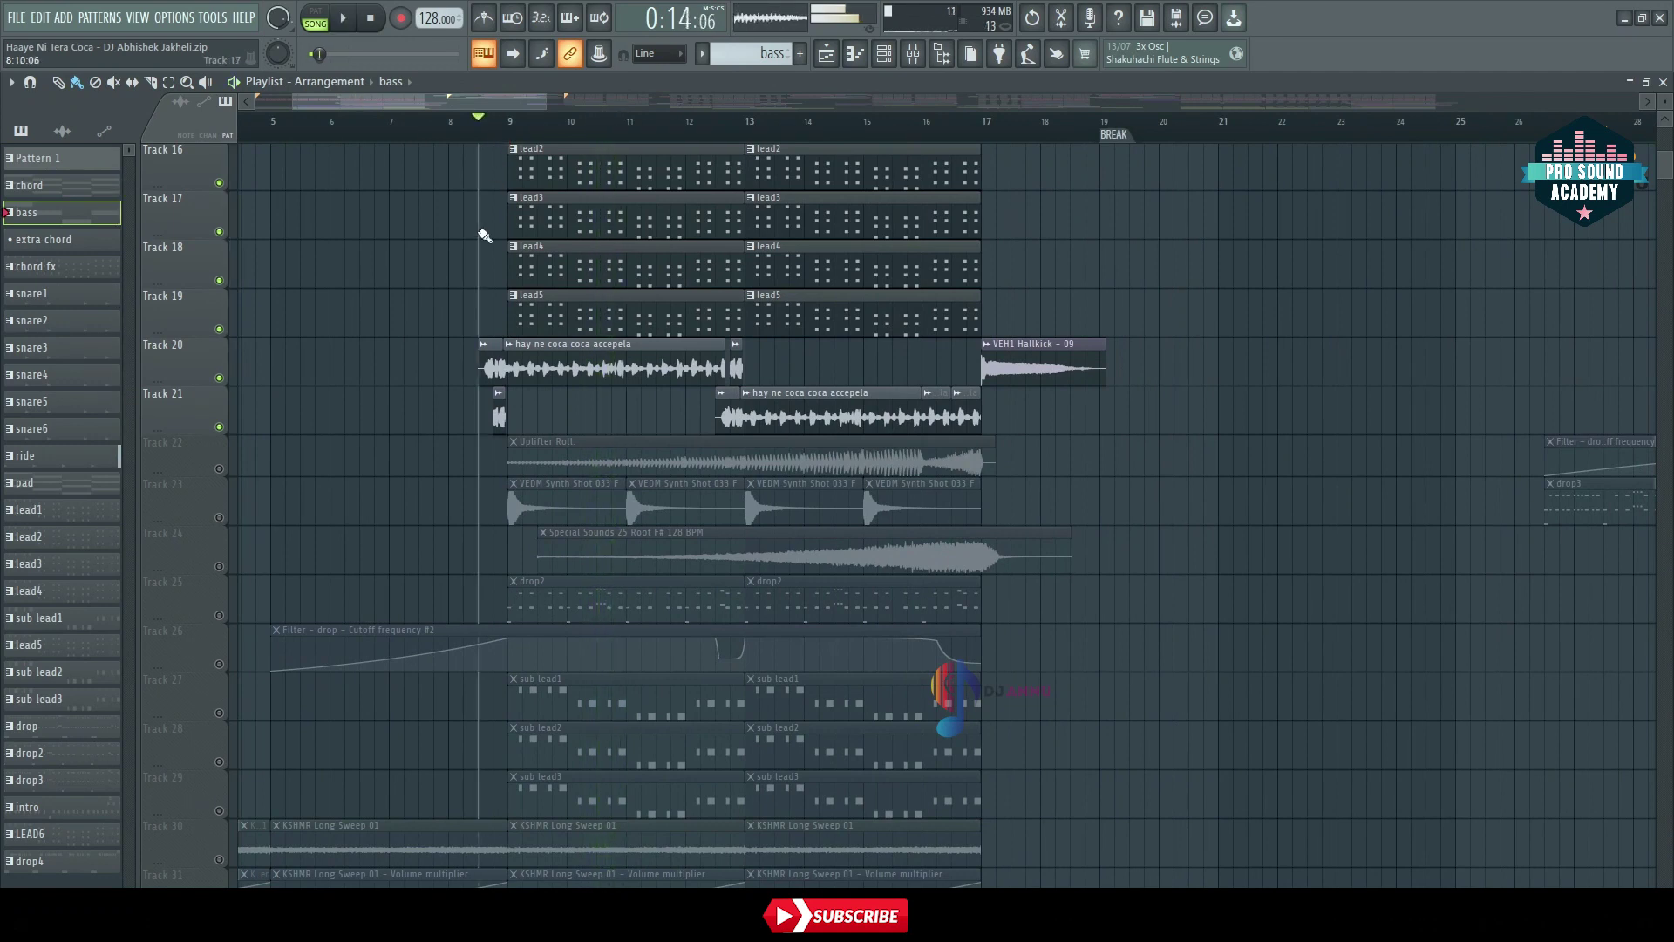
Examine the Track 20 vocal's sampler settings and its mixer effects, from Fruity Parametric EQ 2 to Fruity Compressor
double_click(563, 353)
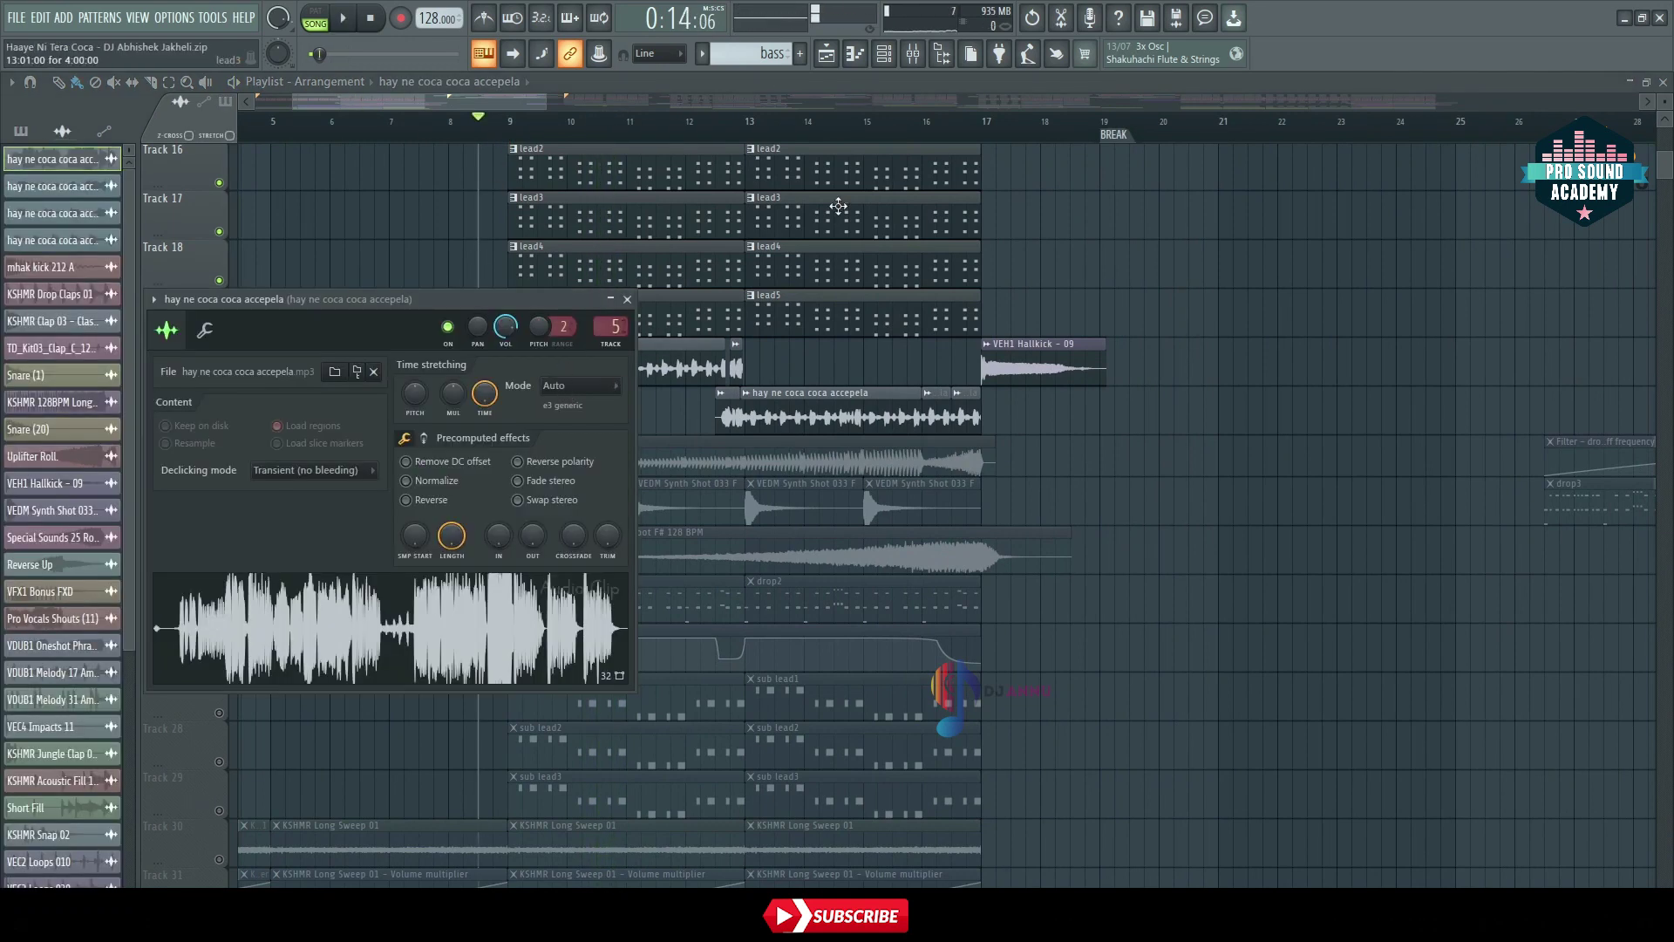
click(914, 61)
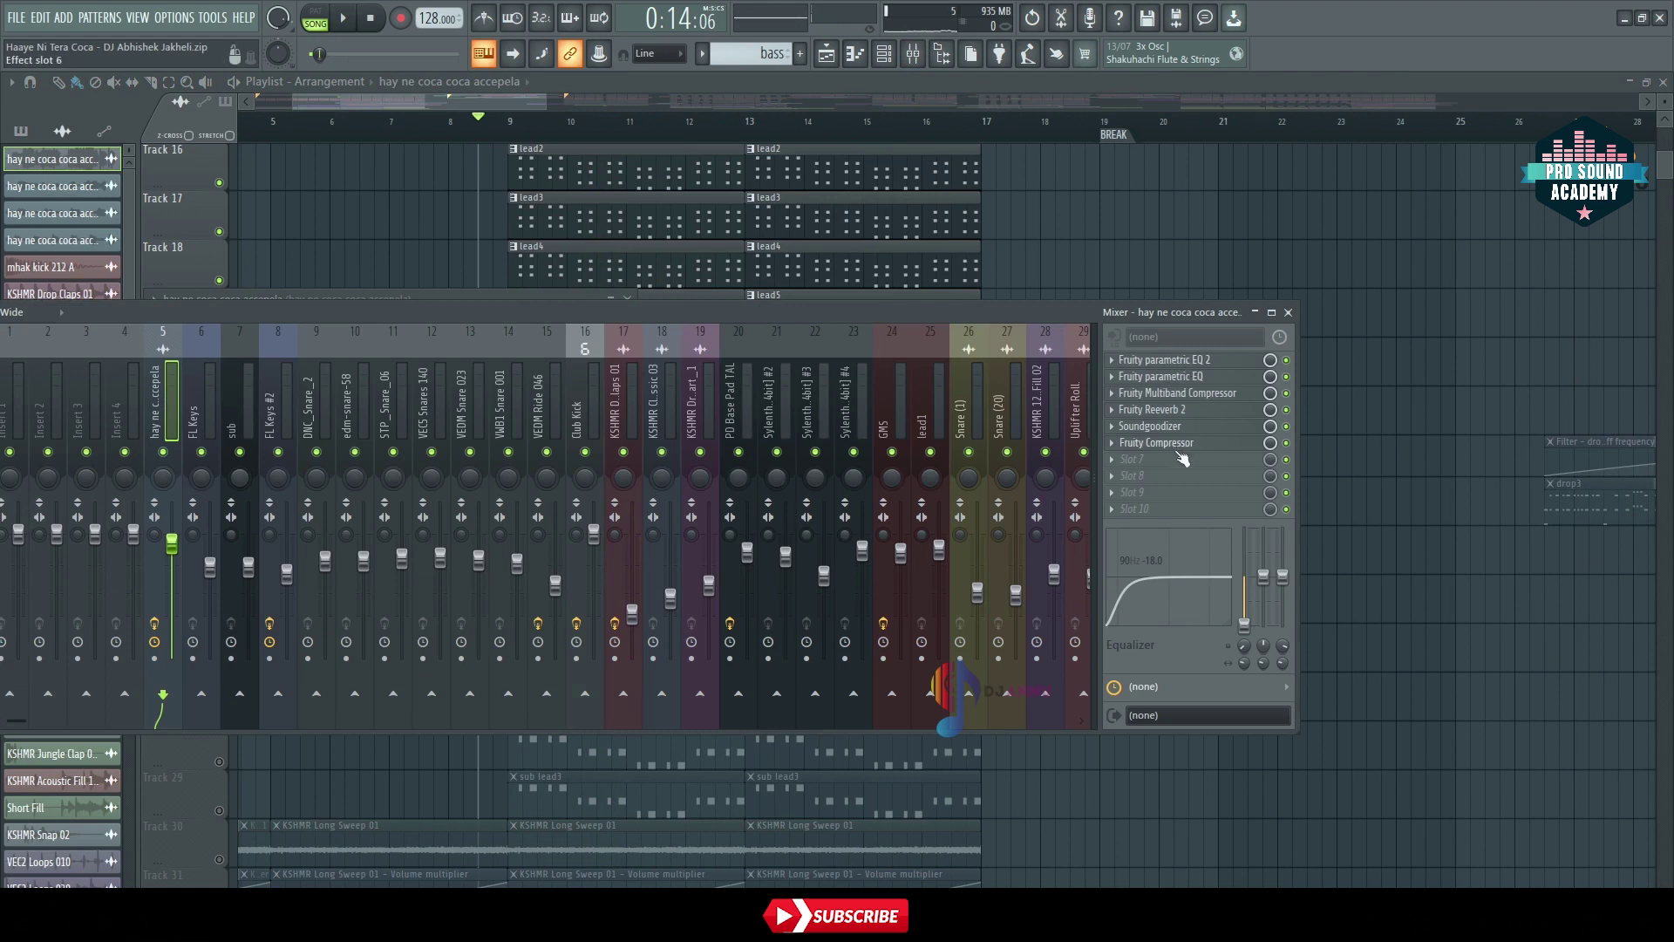
click(1216, 392)
click(1217, 409)
click(1217, 426)
click(1216, 443)
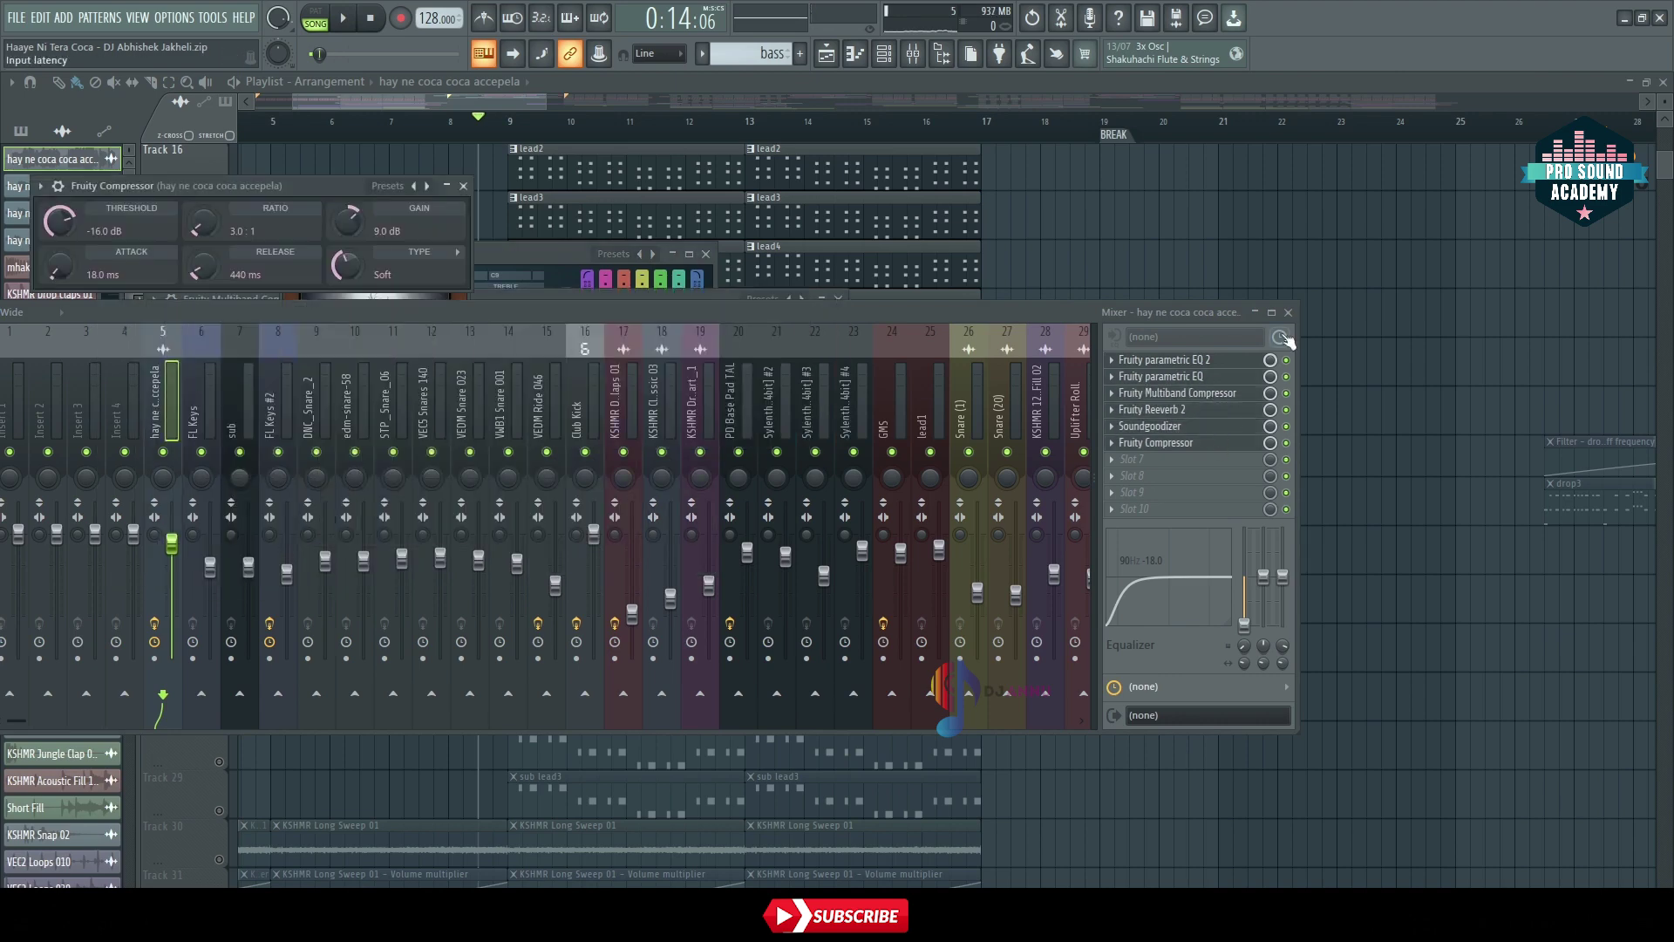
Close the mixer, the vocal's effect windows, and its sampler settings
click(1289, 314)
key(Escape)
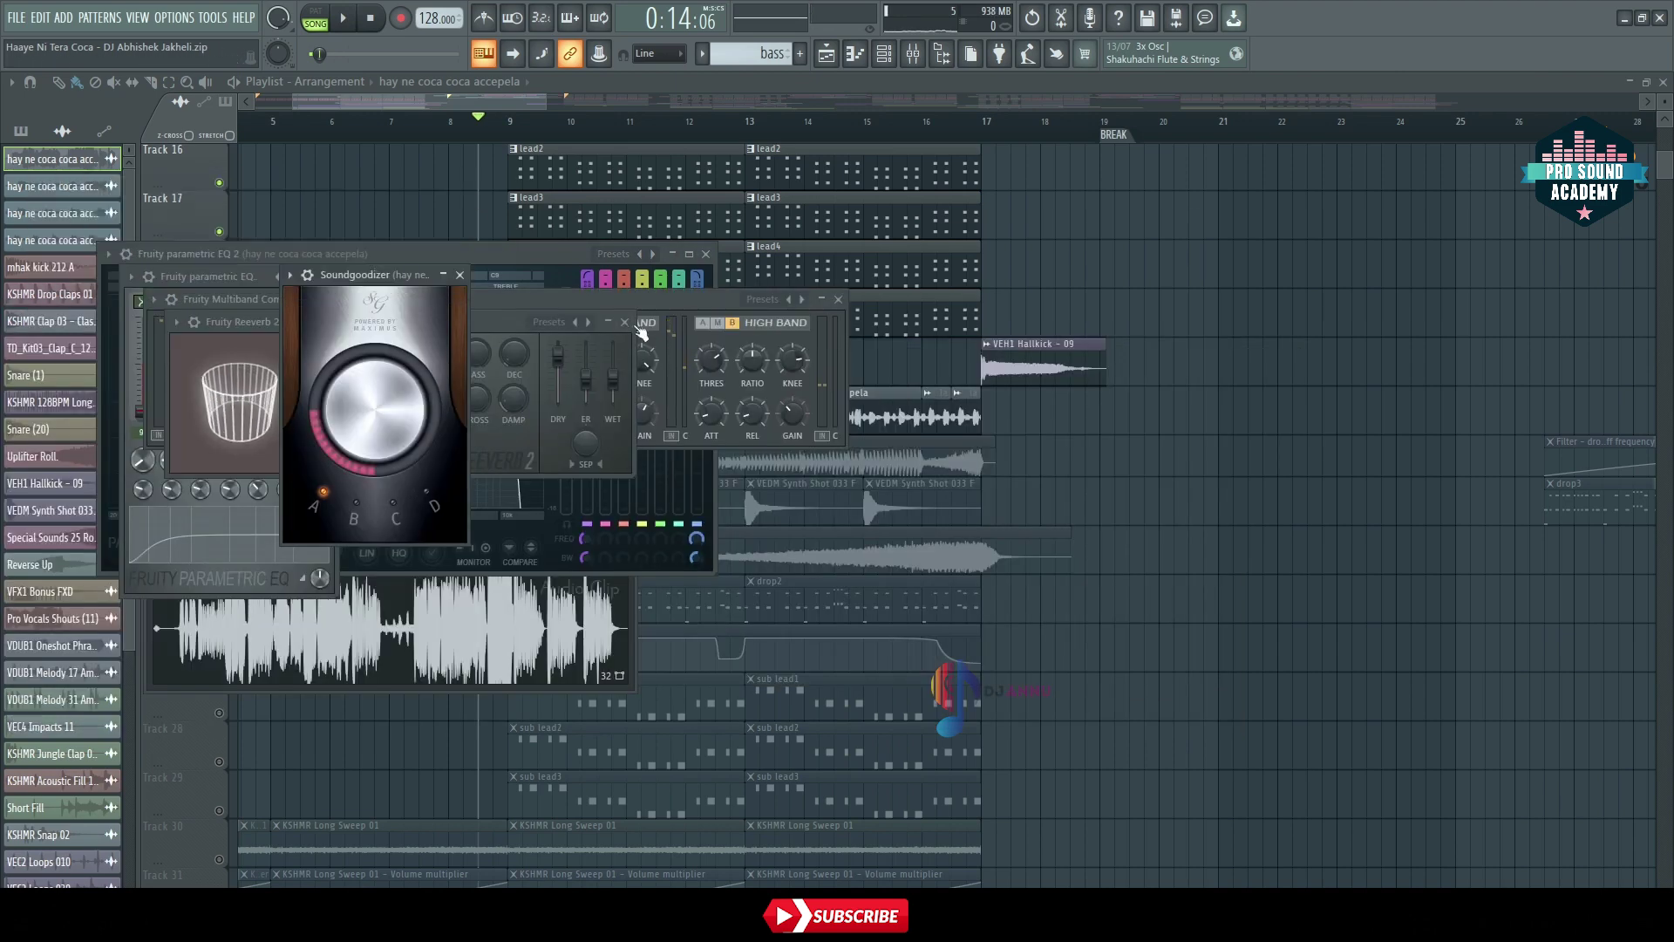
click(625, 322)
click(838, 299)
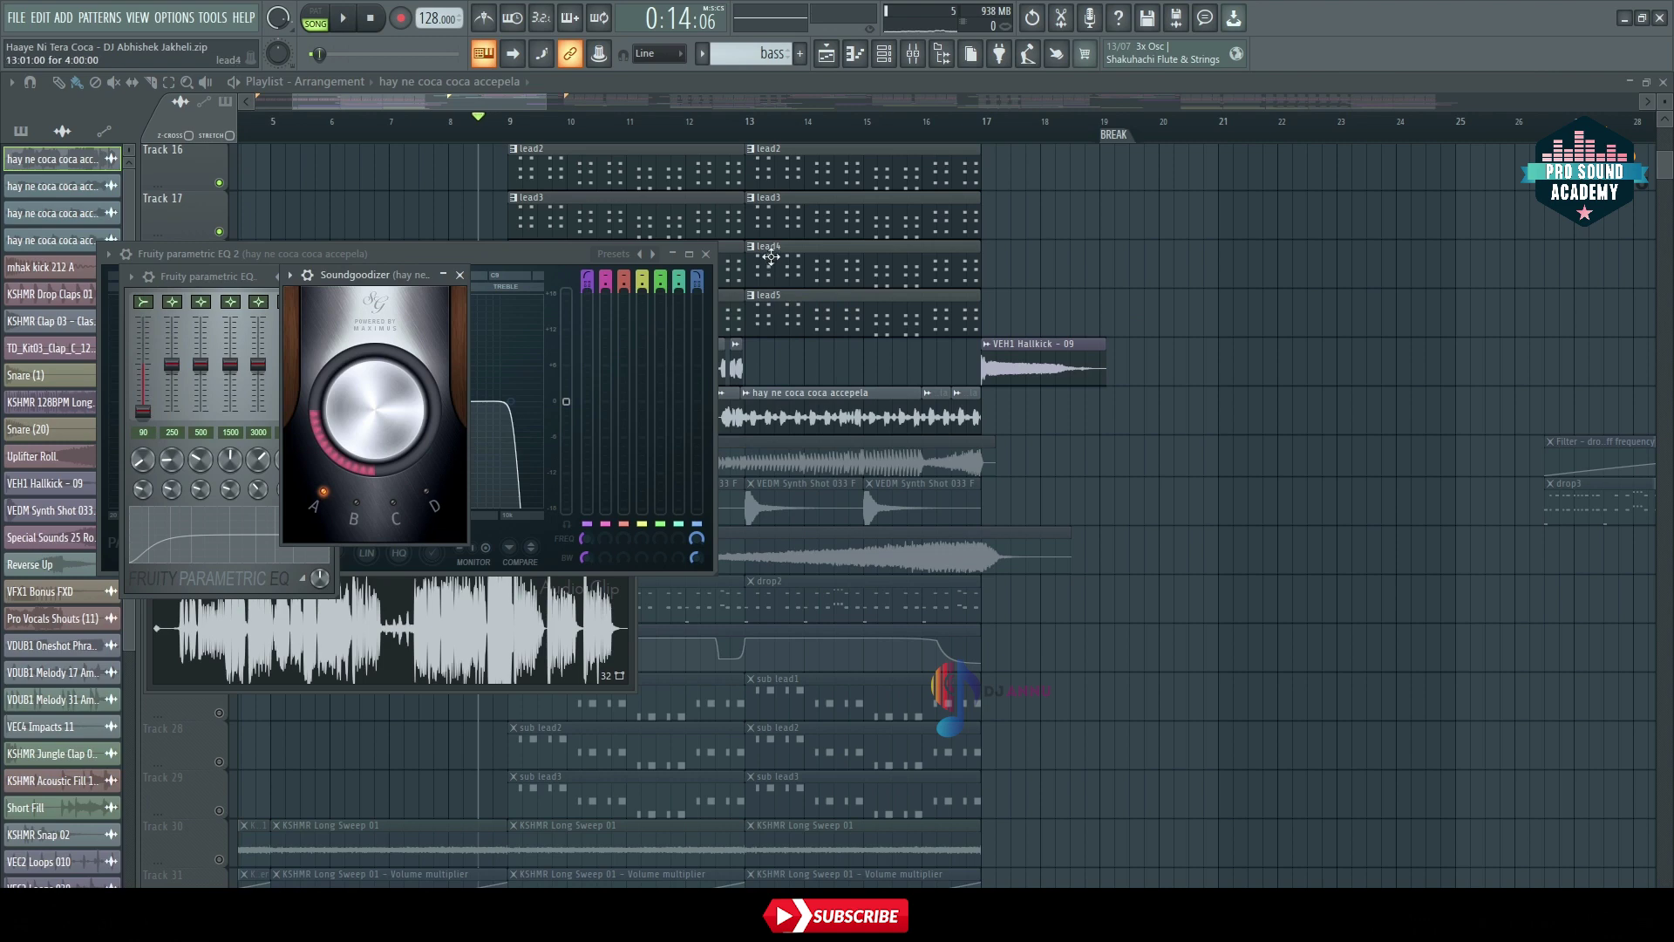
click(707, 255)
key(Escape)
click(627, 299)
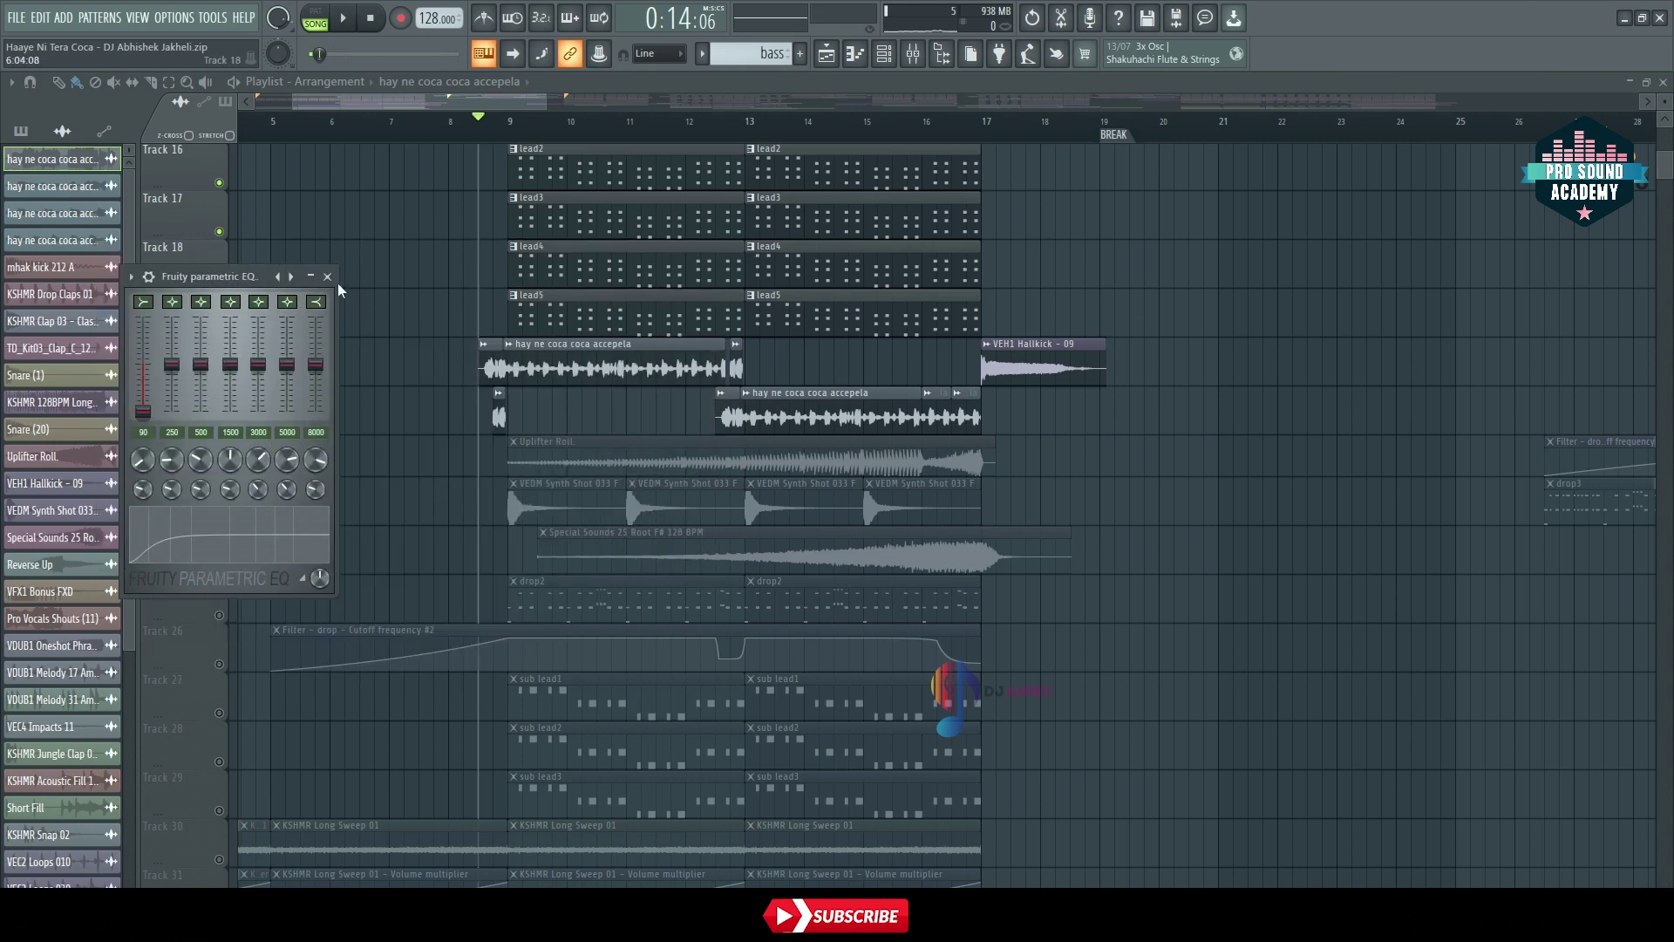
key(Escape)
Unmute Track 22's Uplifter Roll and Track 23's VEDM Synth Shot clips and play them from around bar 9
scroll(437, 411, down, 3)
click(218, 322)
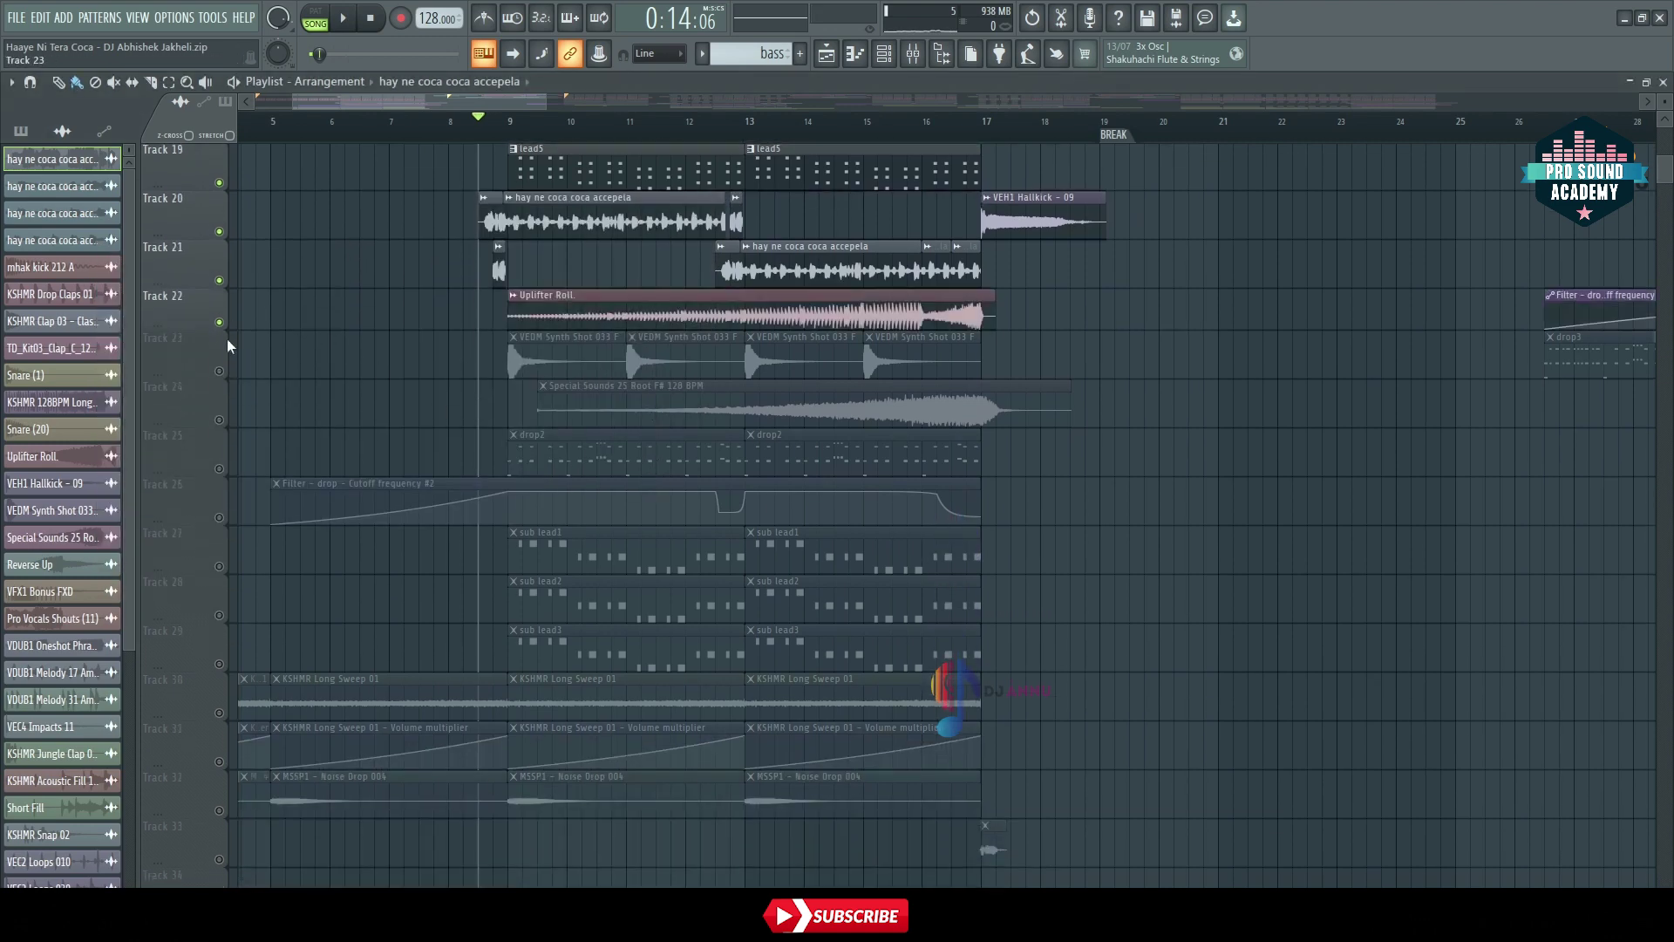
click(219, 371)
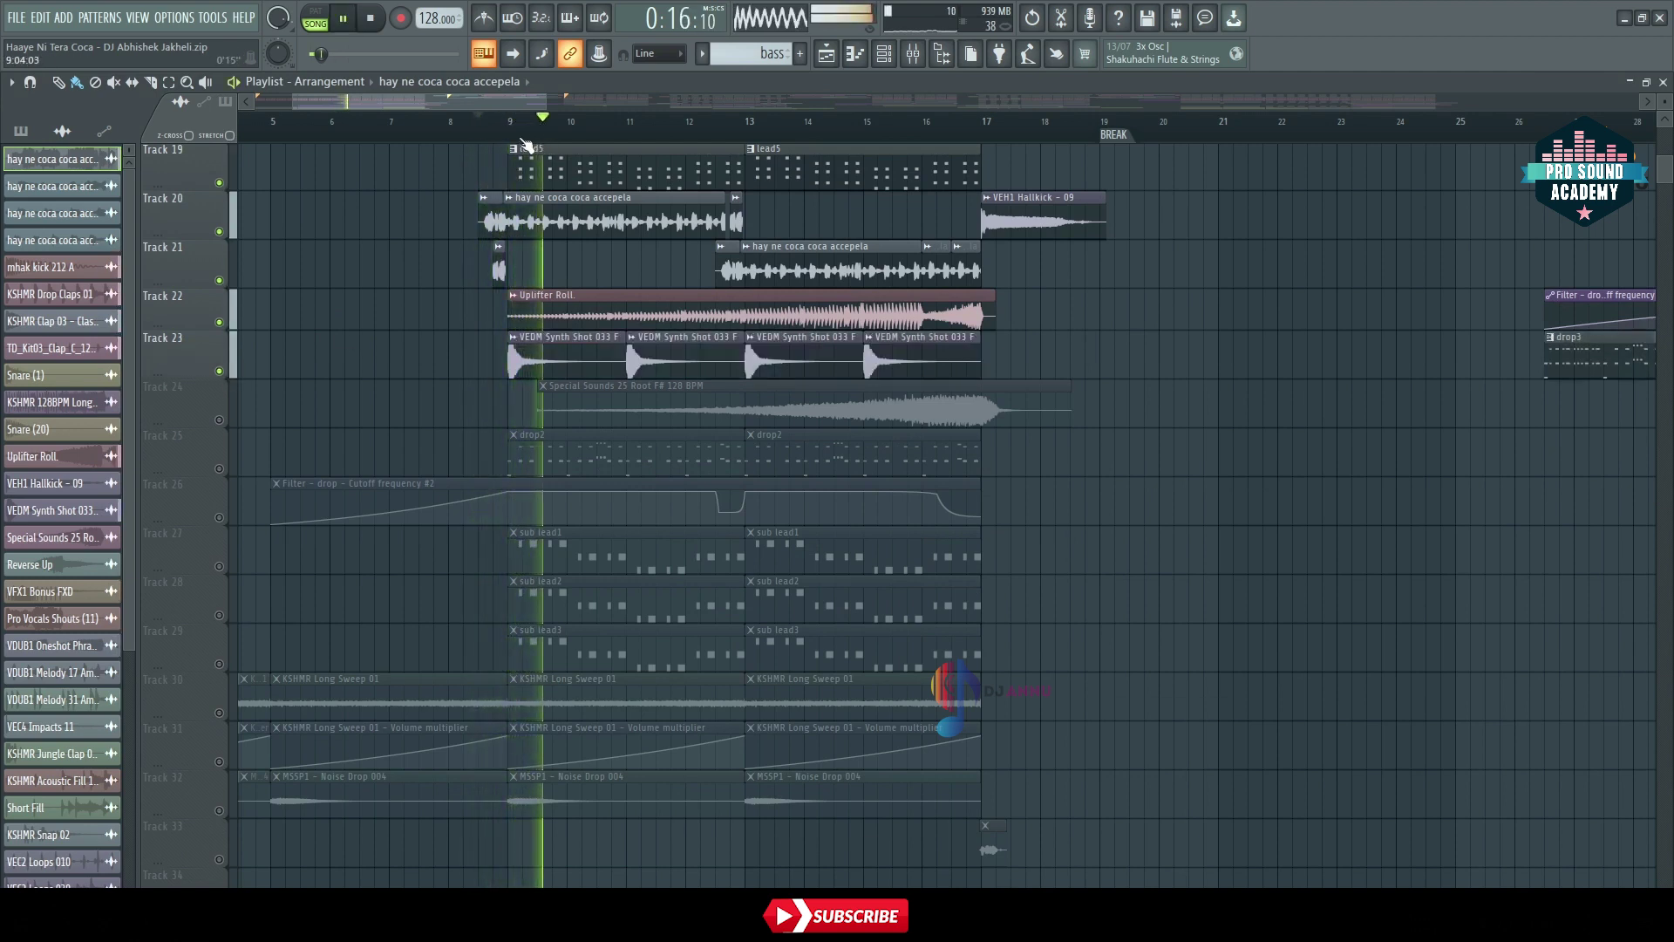
Unmute Track 25's drop2 clips and play them from midway through bar 8
key(space)
click(219, 468)
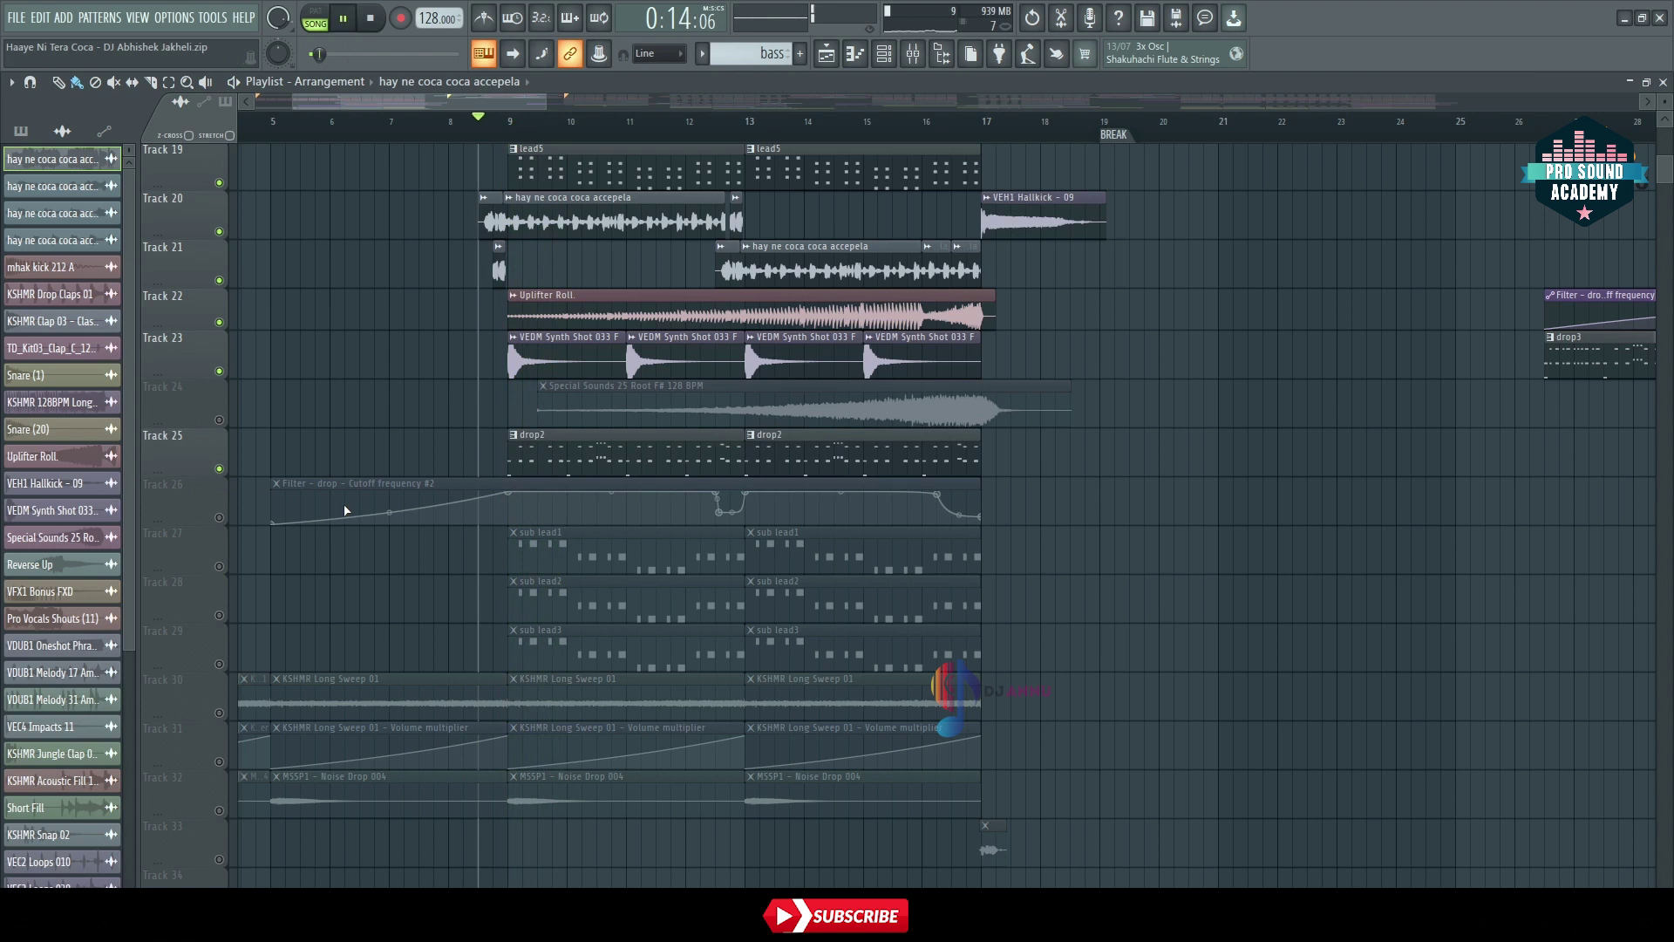
key(space)
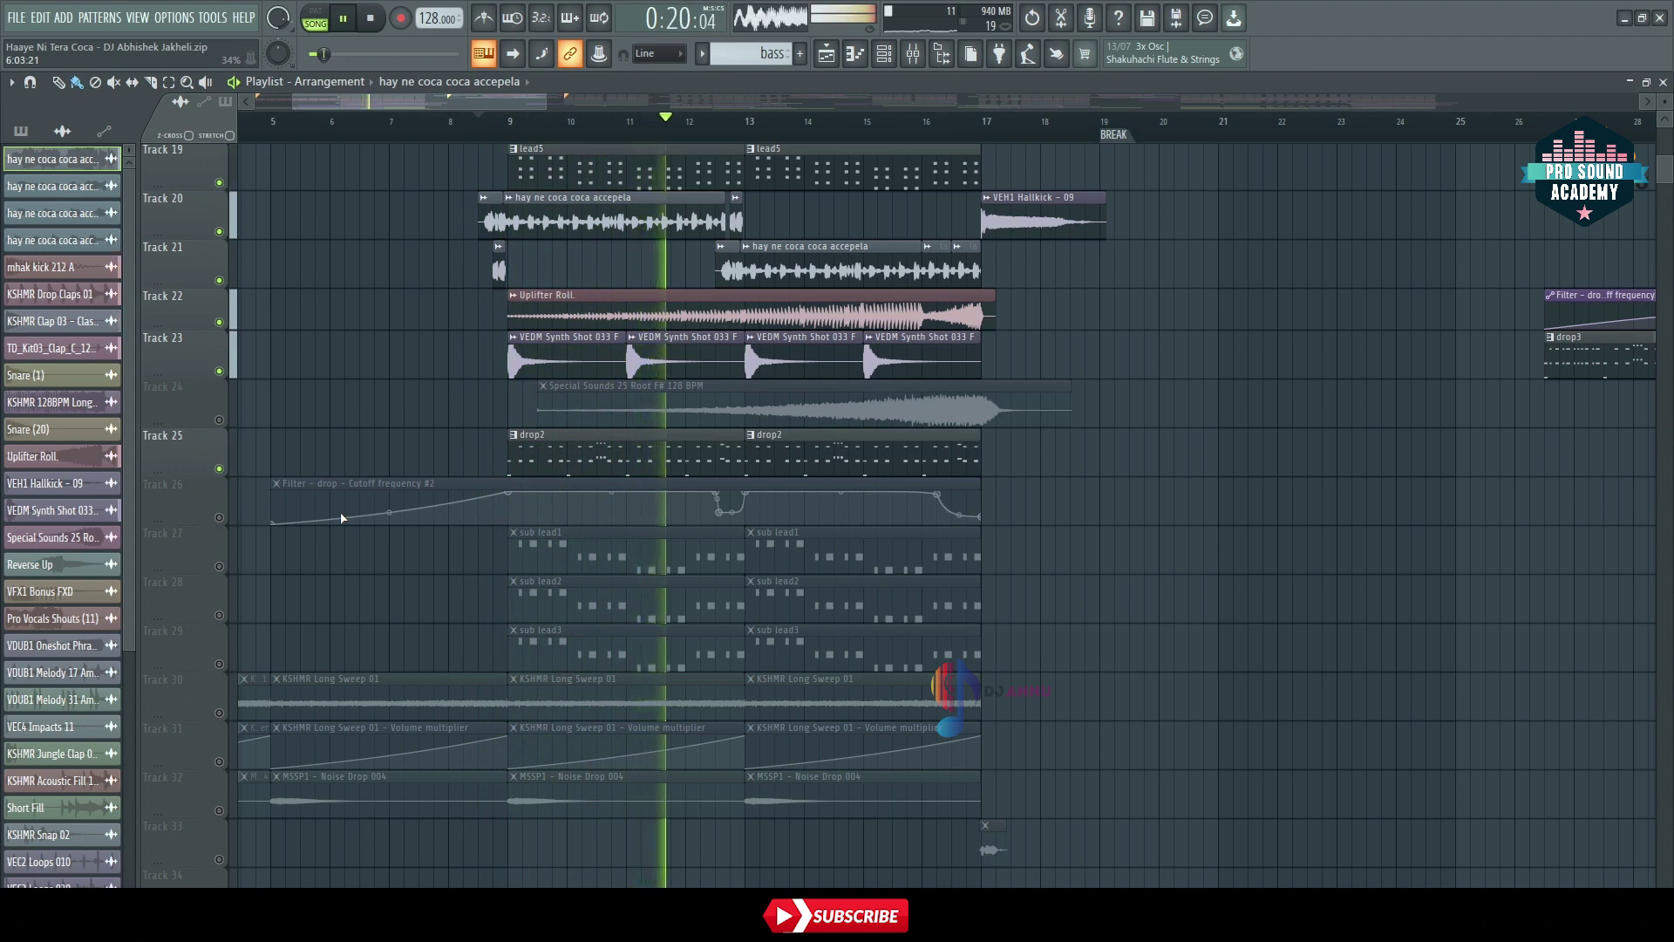
key(space)
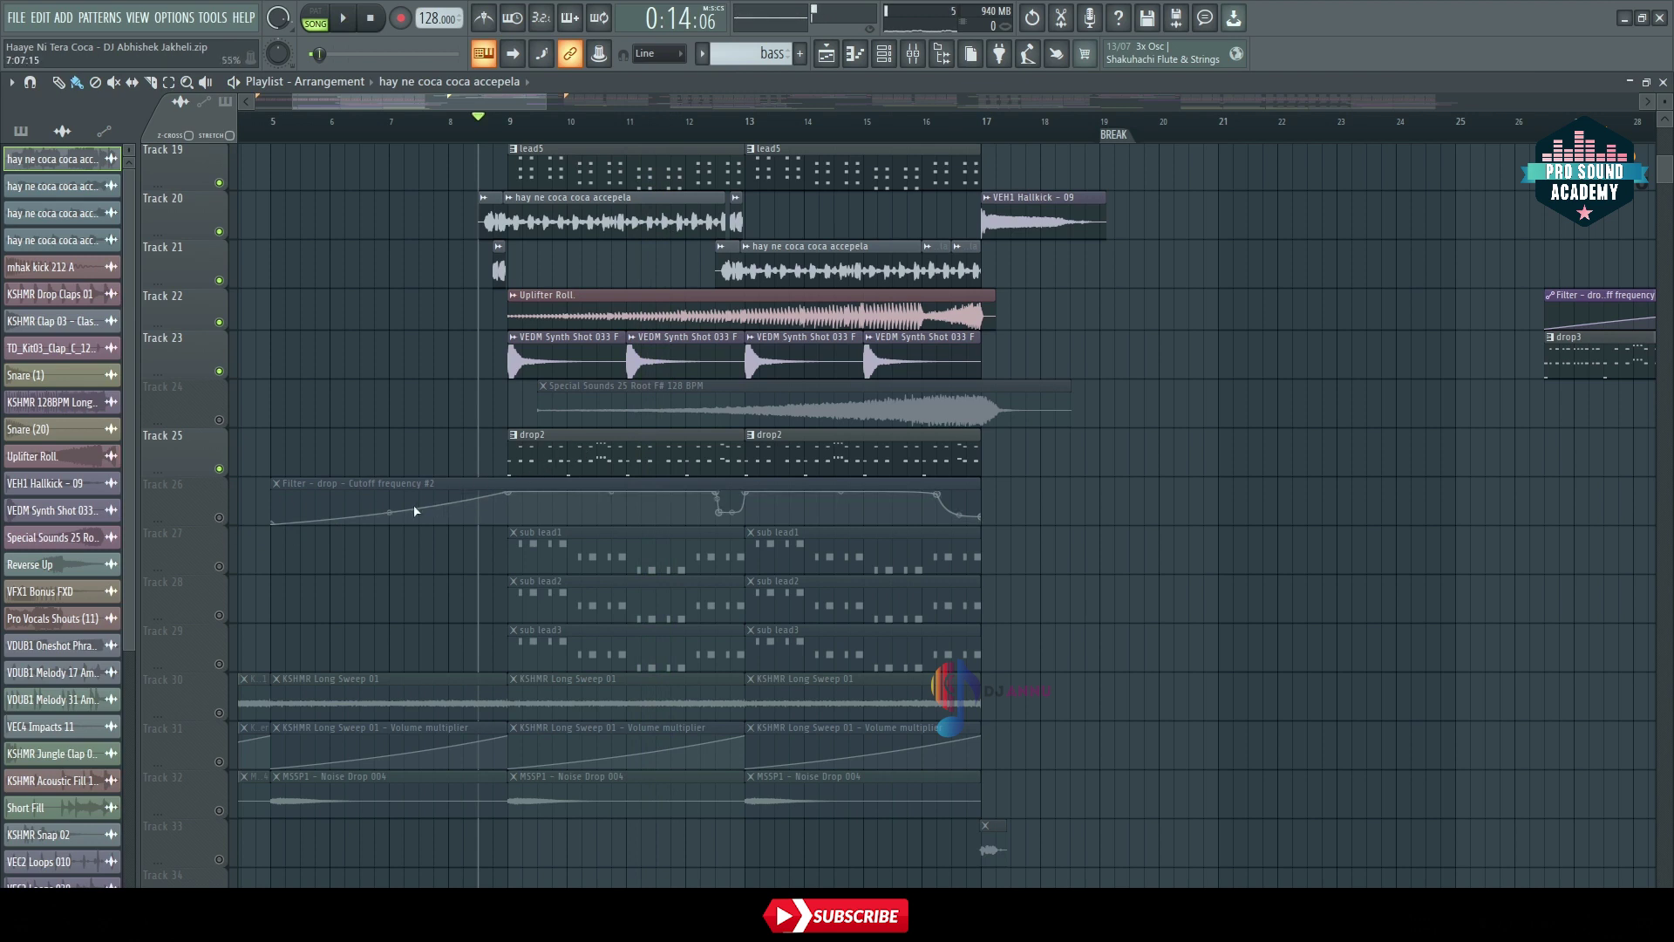
Unmute Track 26's Filter - drop - Cutoff frequency #2 automation and play it, moving the playback position to around bar 12
click(223, 521)
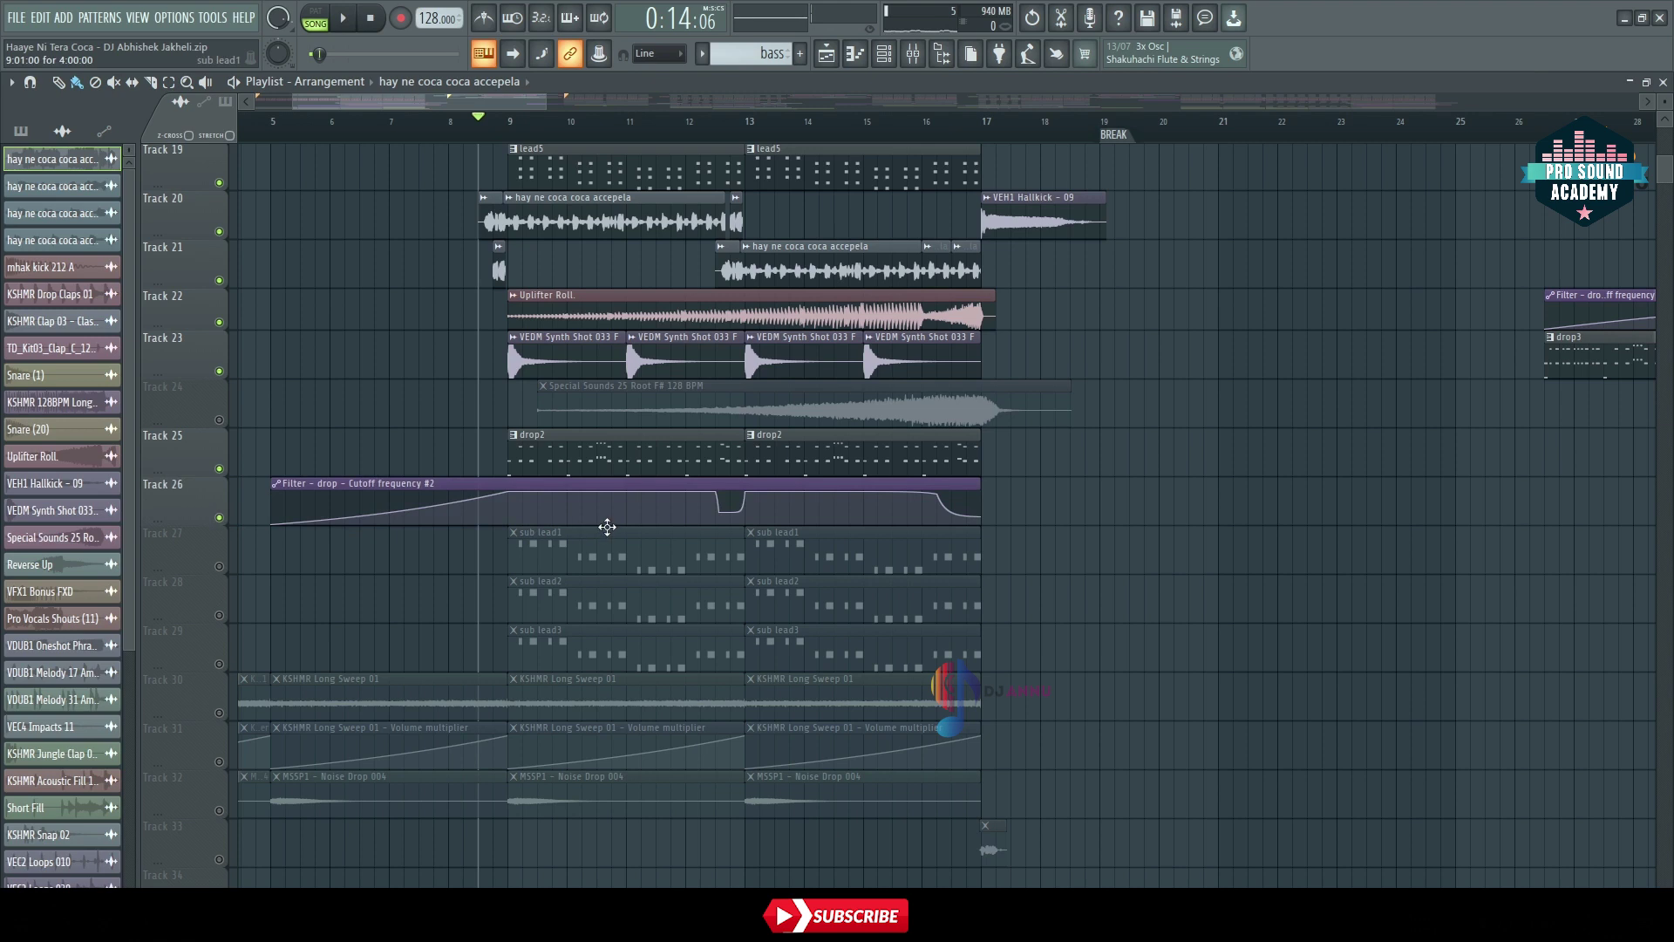
key(space)
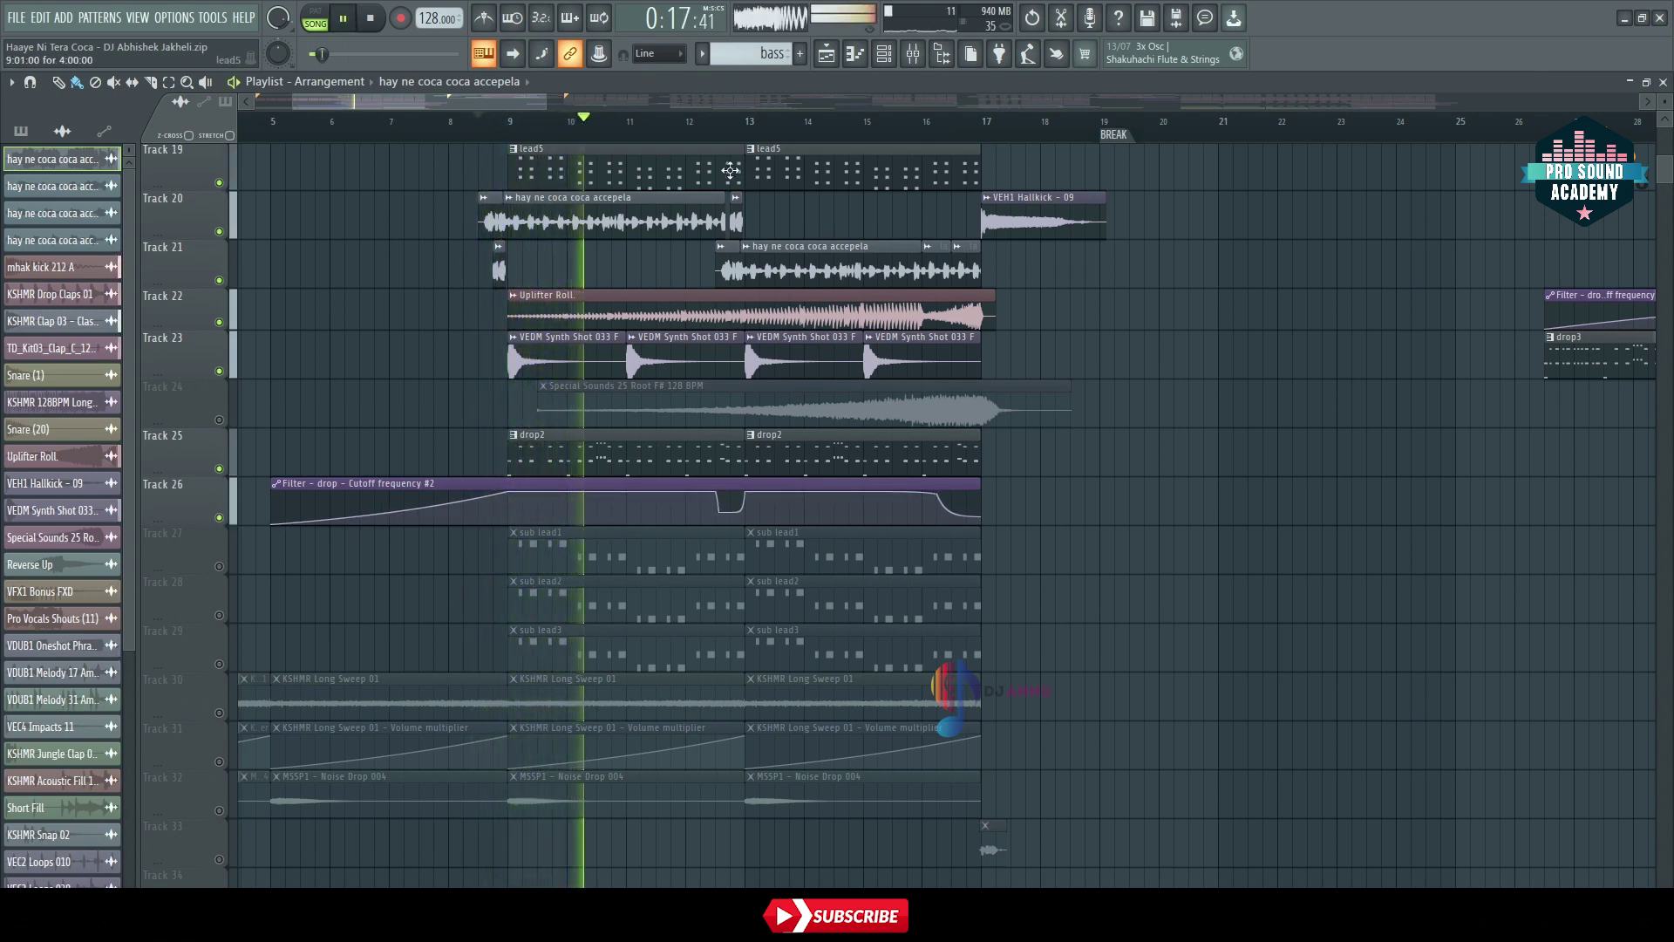
click(722, 129)
scroll(727, 131, up, 3)
click(697, 131)
scroll(701, 140, down, 4)
key(space)
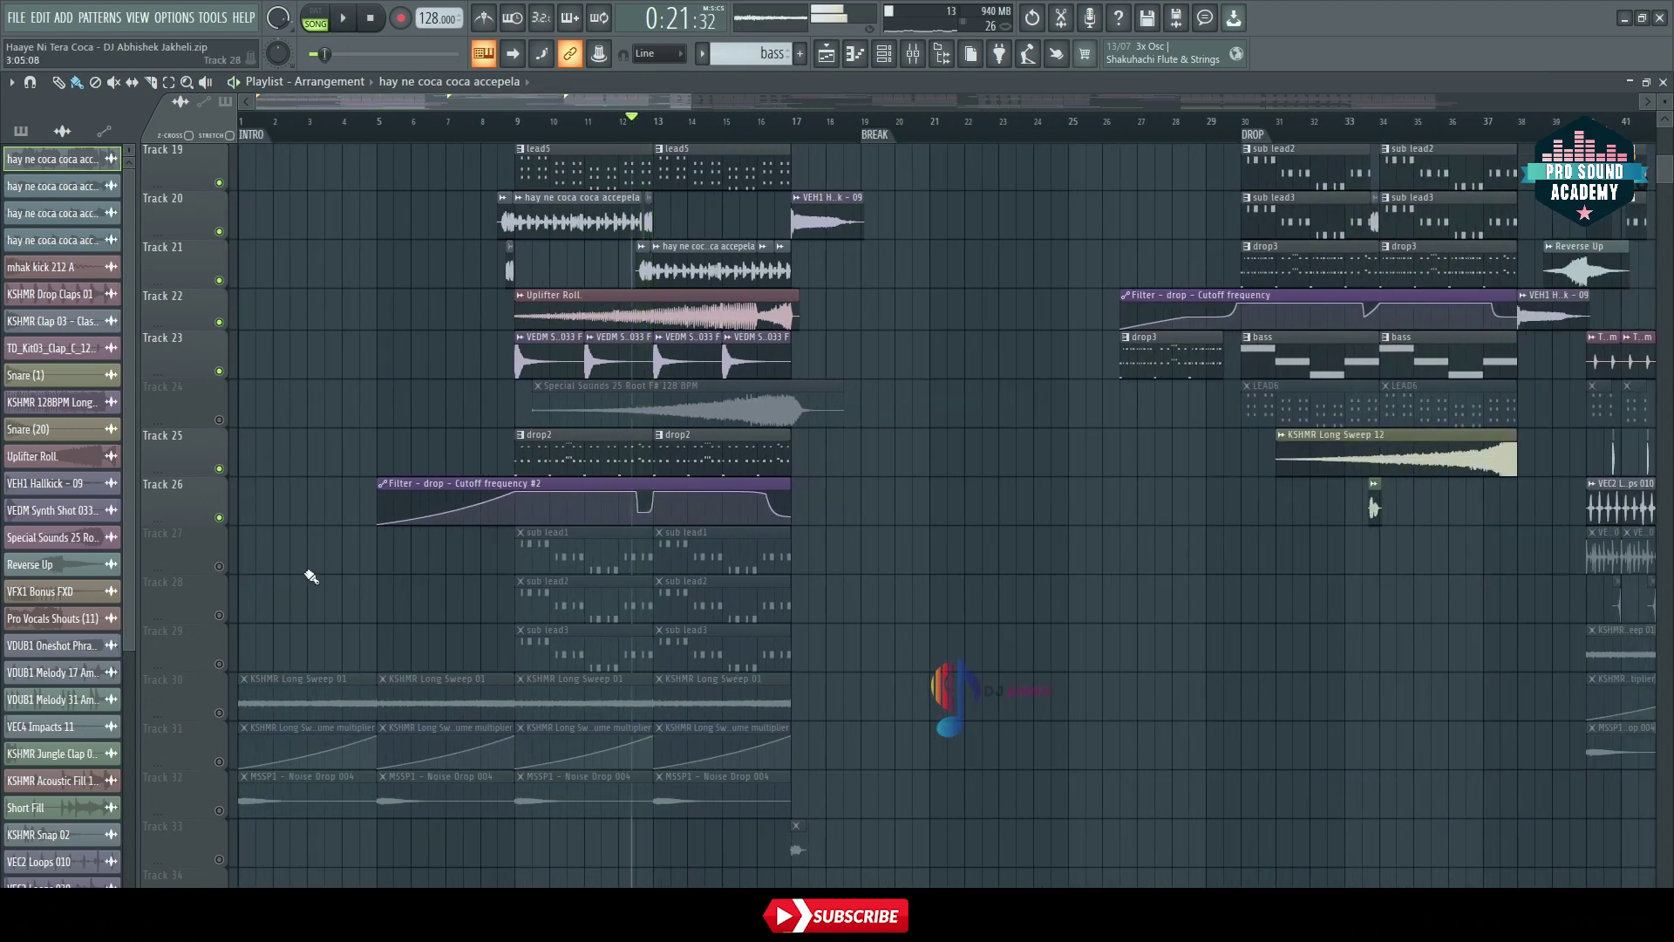
Unmute the sub lead1, sub lead2 and sub lead3 clips on Tracks 27 to 29 and play them from around bar 12
click(223, 566)
click(220, 615)
click(219, 663)
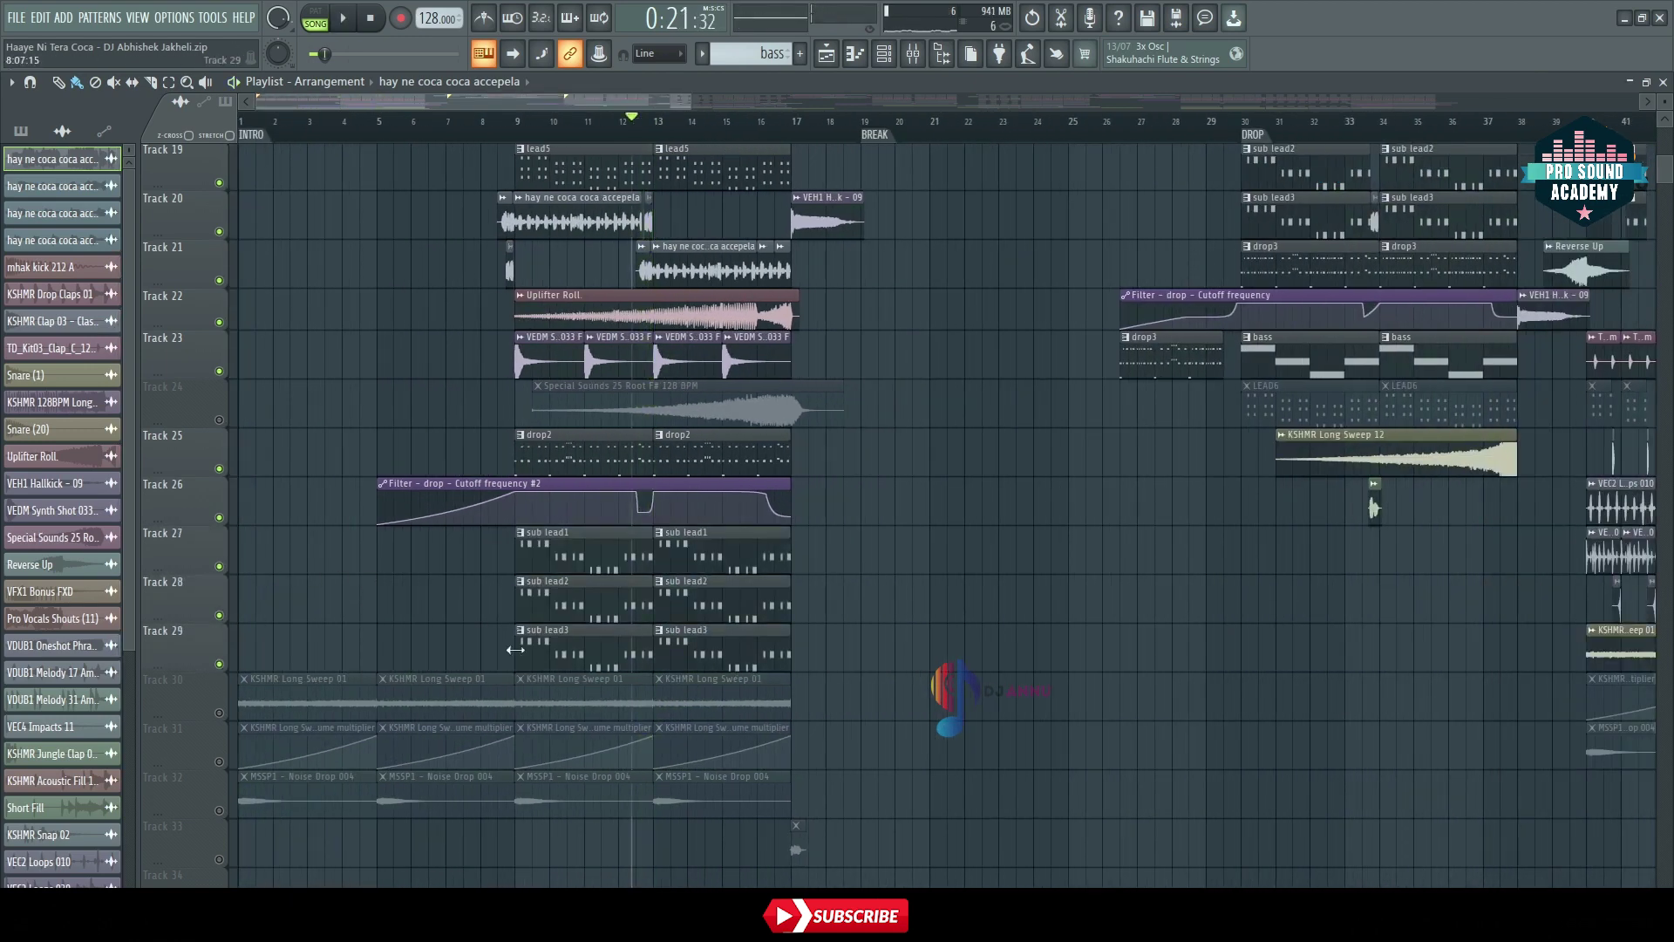
scroll(872, 506, down, 7)
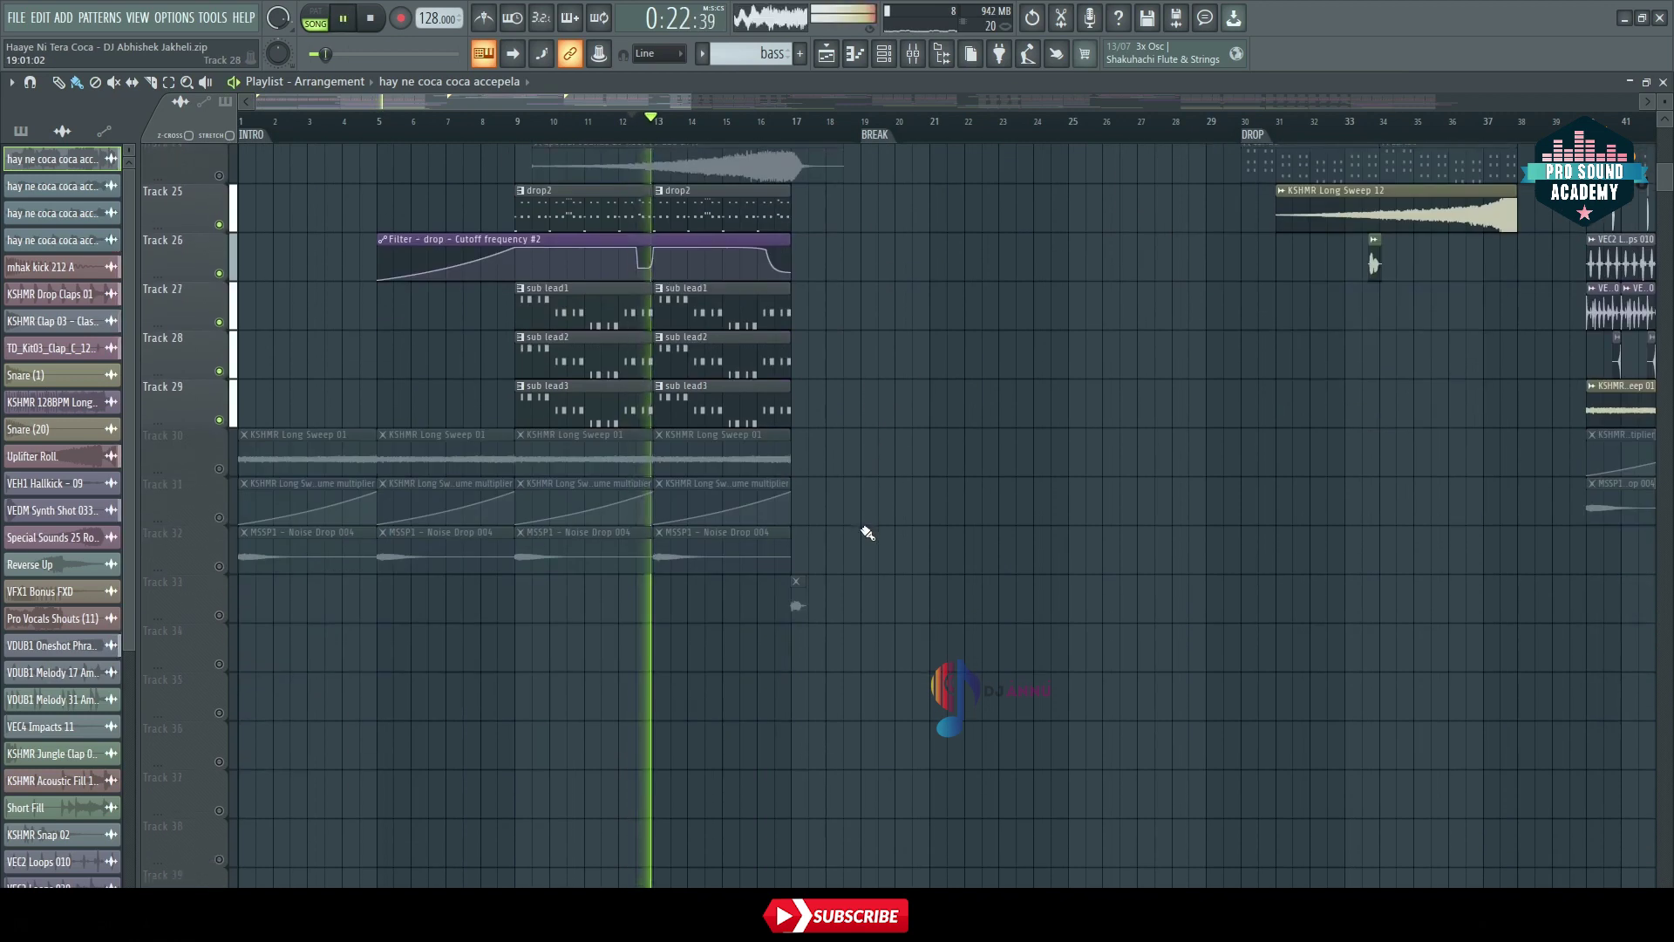
key(space)
Unmute Track 30's Long Sweep, Track 31's volume automation and Track 32's Noise Drop clips, and play them from around bar 12
click(220, 371)
click(220, 420)
click(219, 468)
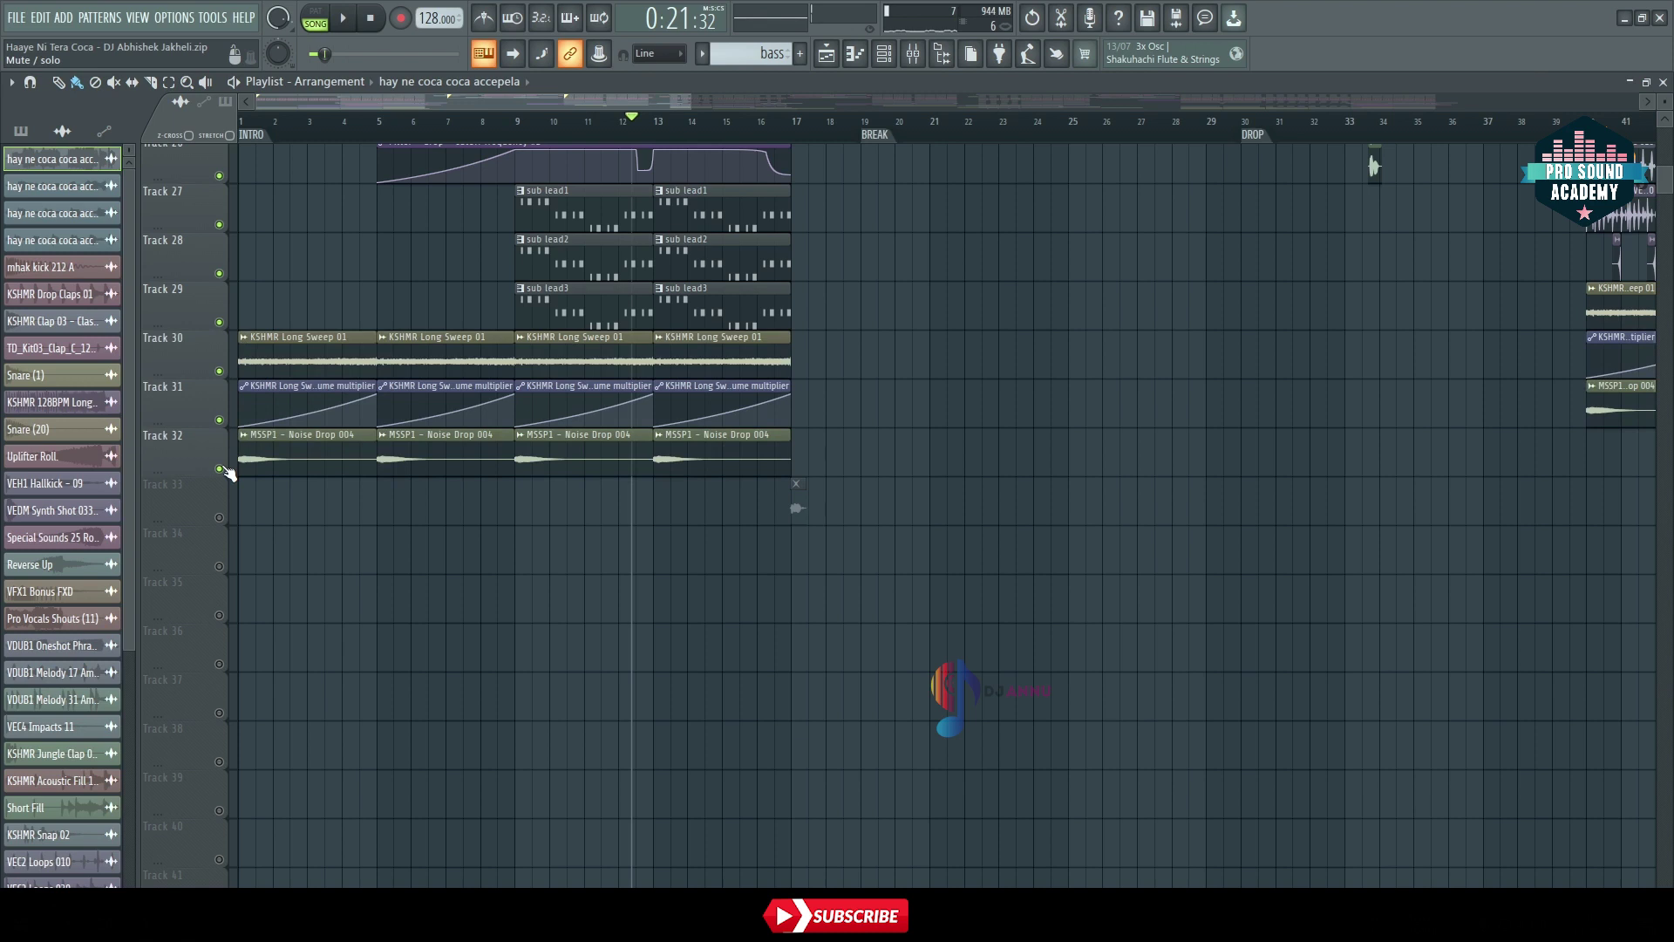
key(space)
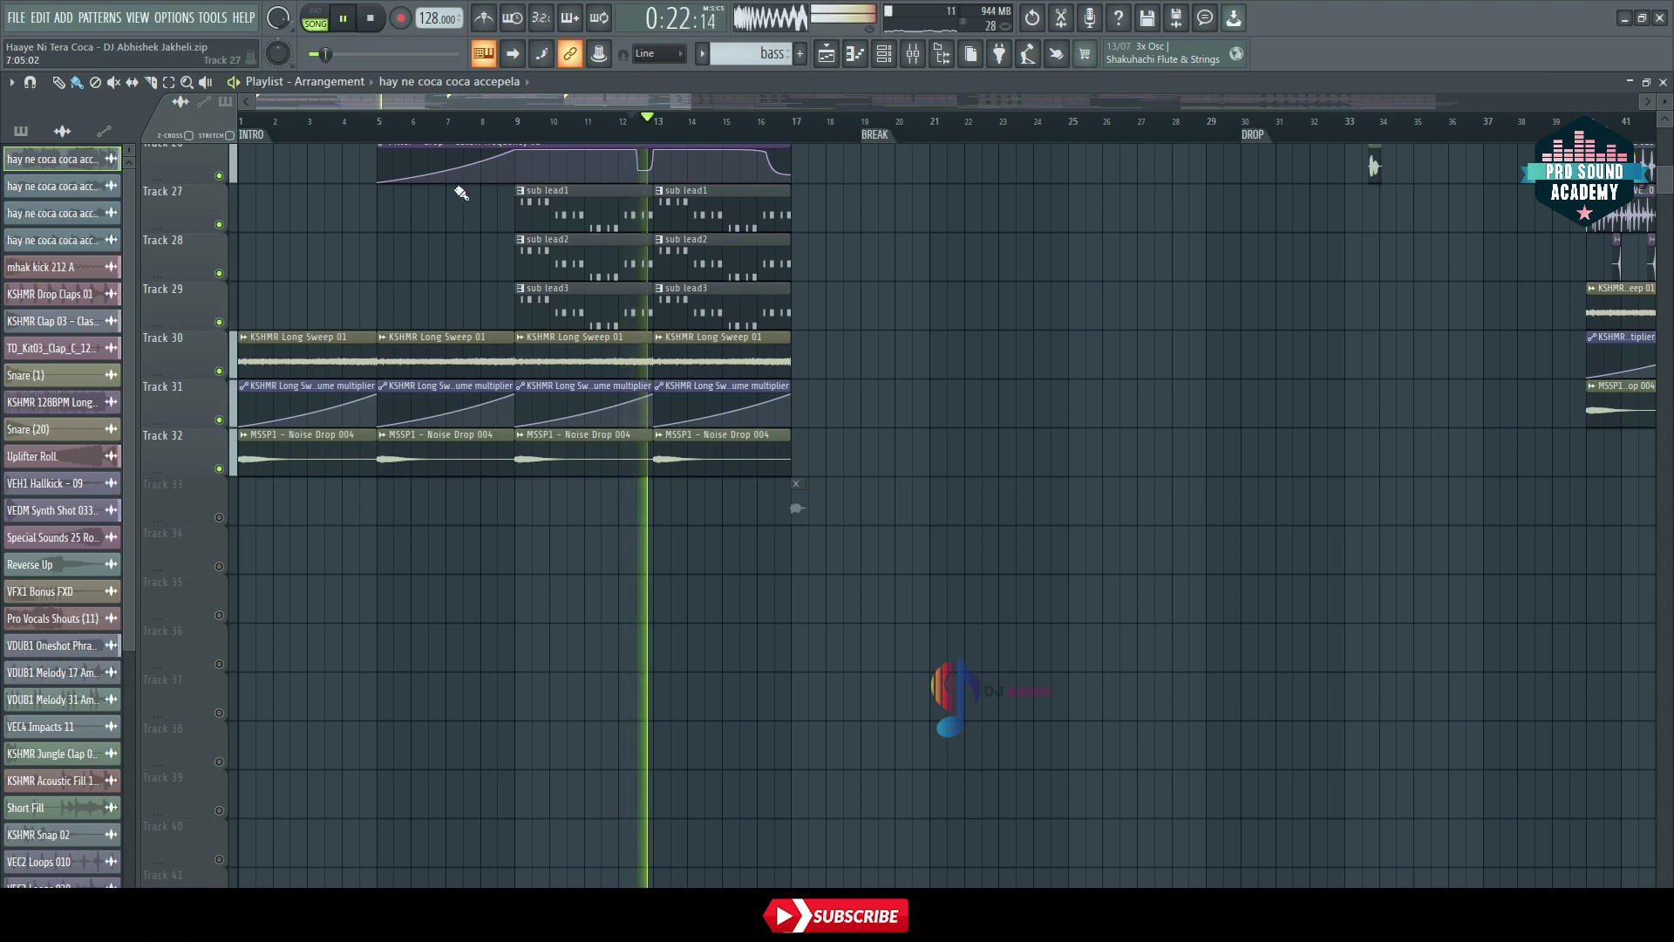
Solo Track 32's Noise Drop clips during playback, and release the solo so that all tracks are active
scroll(849, 598, up, 3)
ctrl+click(220, 614)
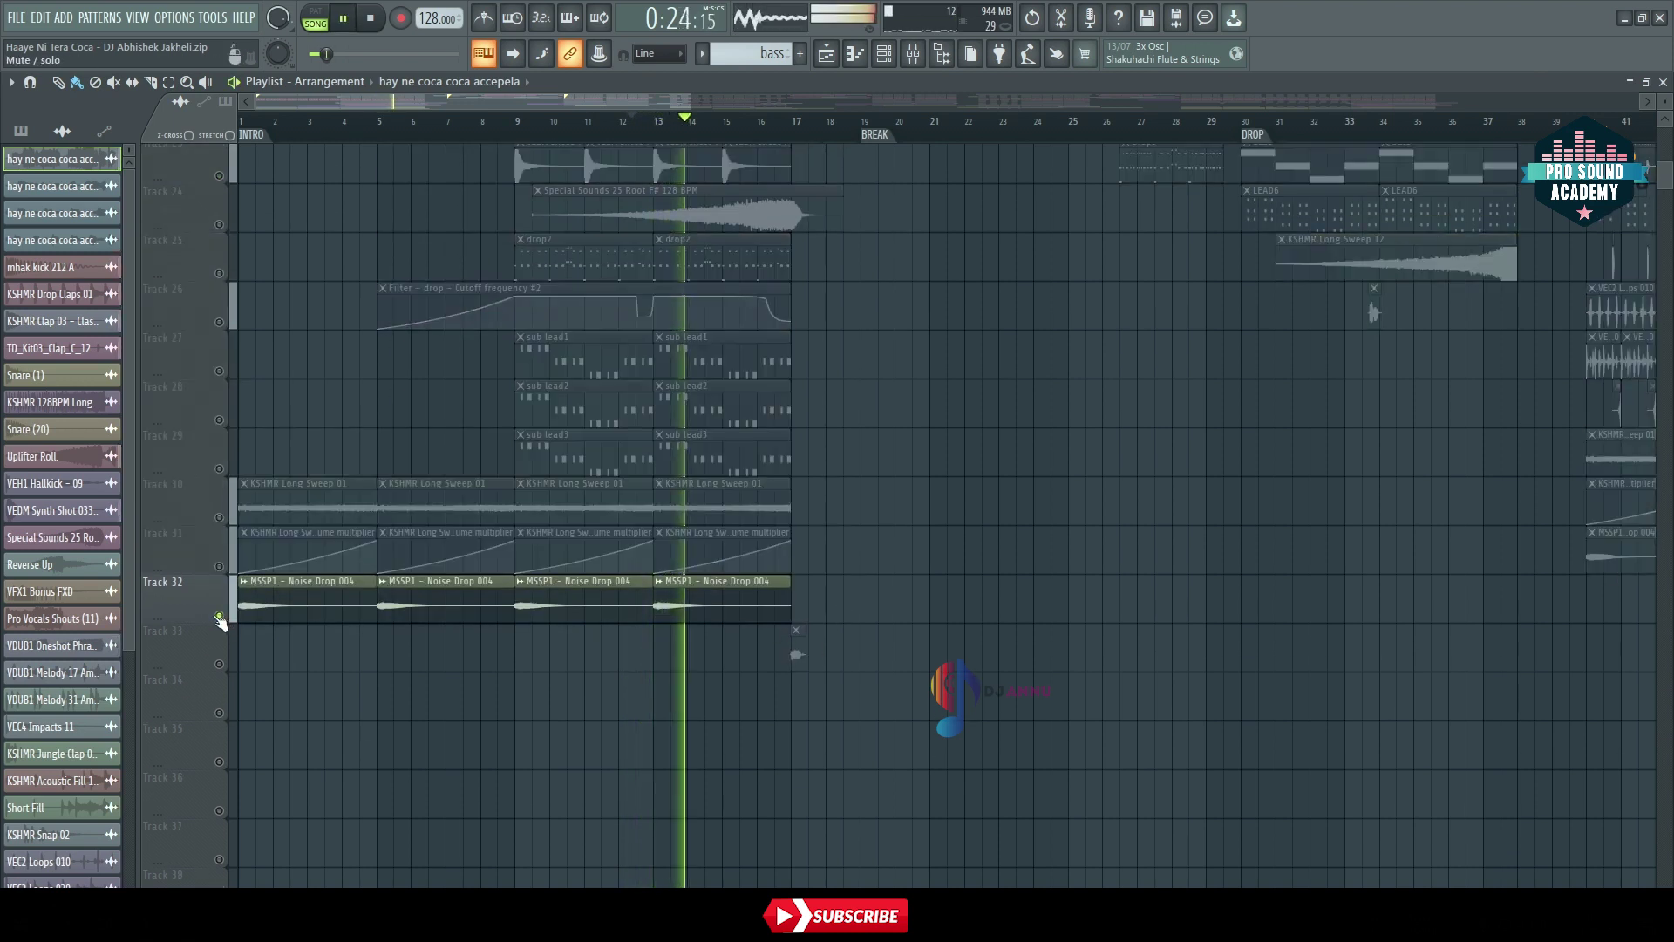
ctrl+click(220, 614)
Play the transition into the BREAK section from just before bar 18, starting with the Reverse Up clip on Track 4
scroll(923, 660, up, 20)
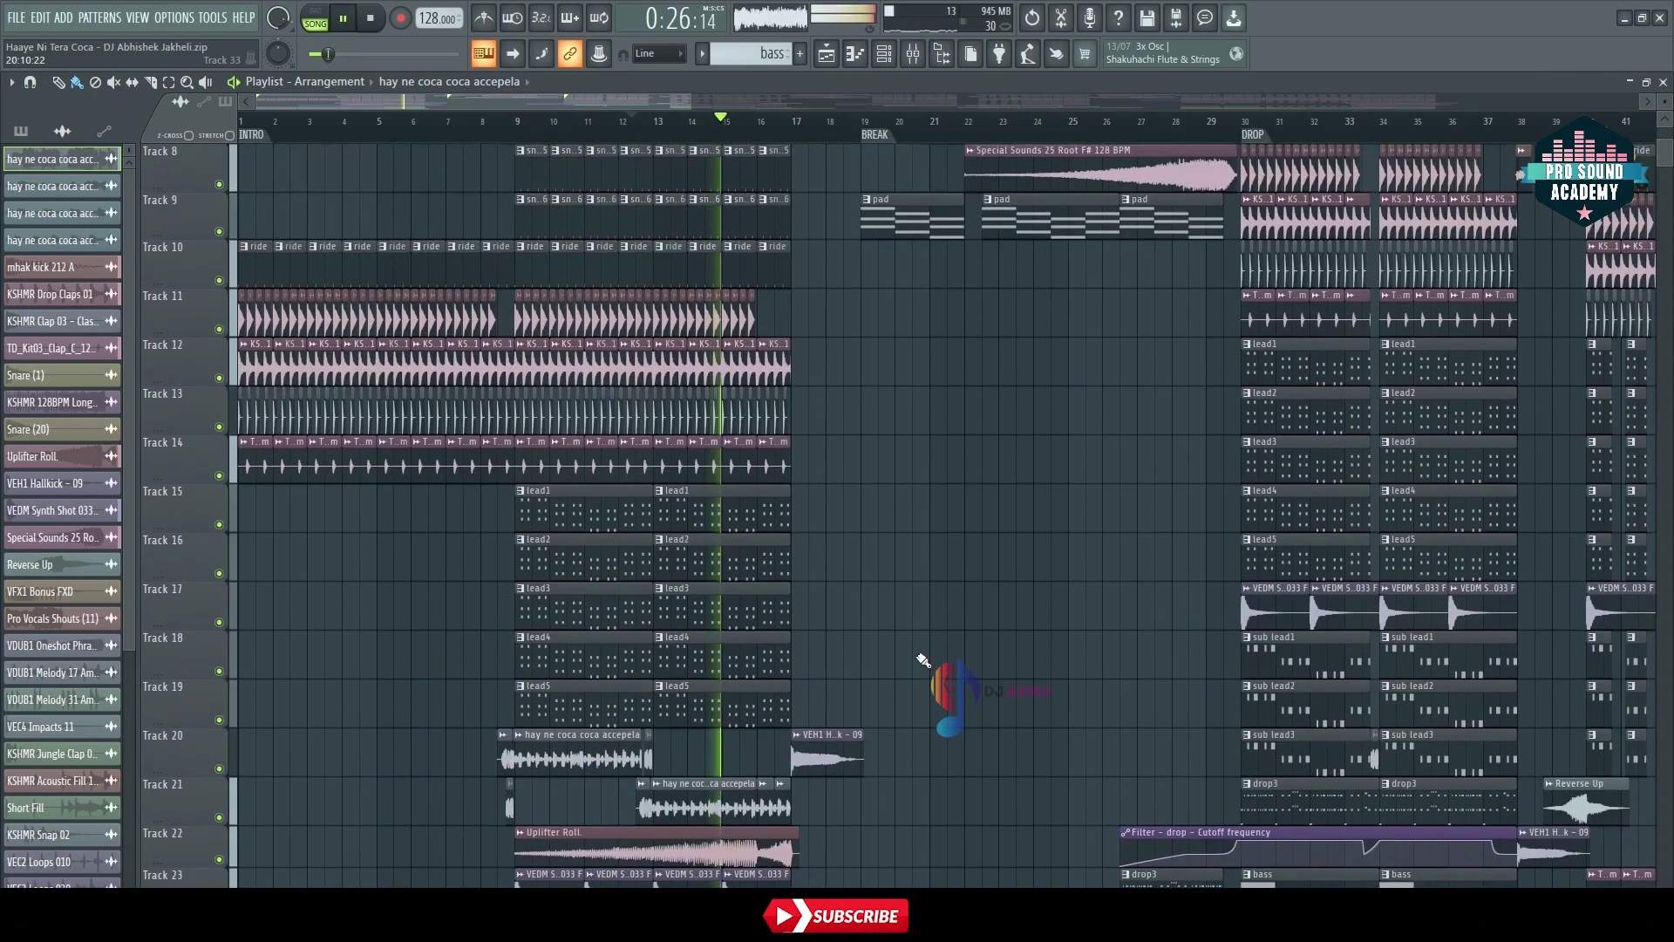
ctrl+scroll(842, 174, up, 5)
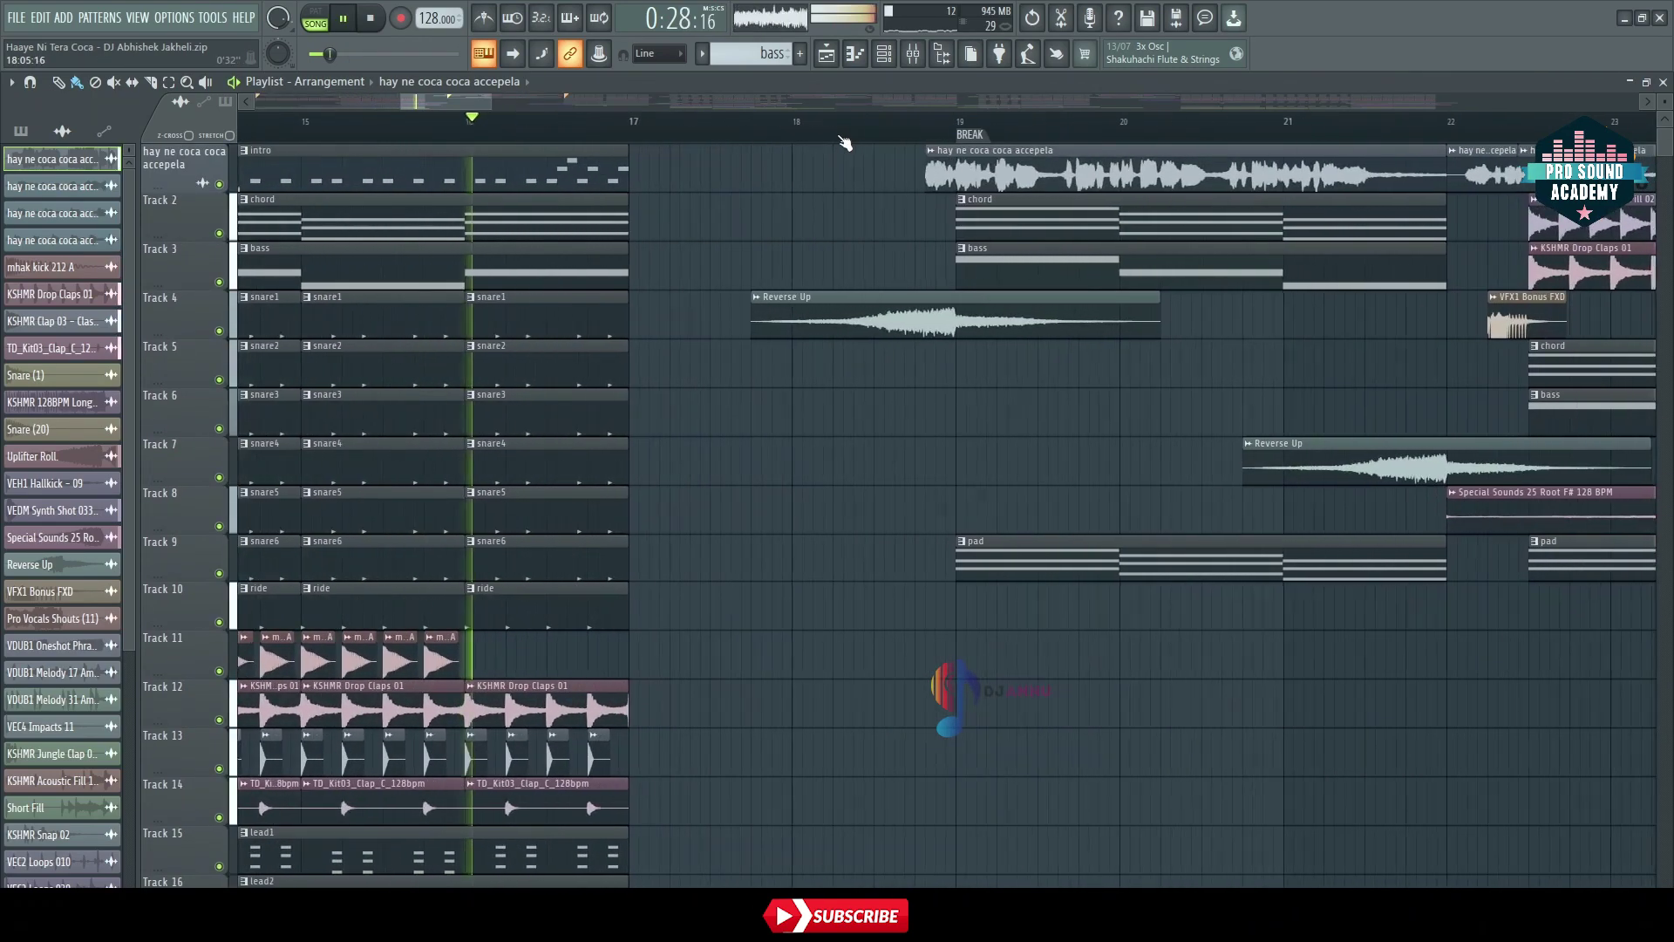
click(769, 131)
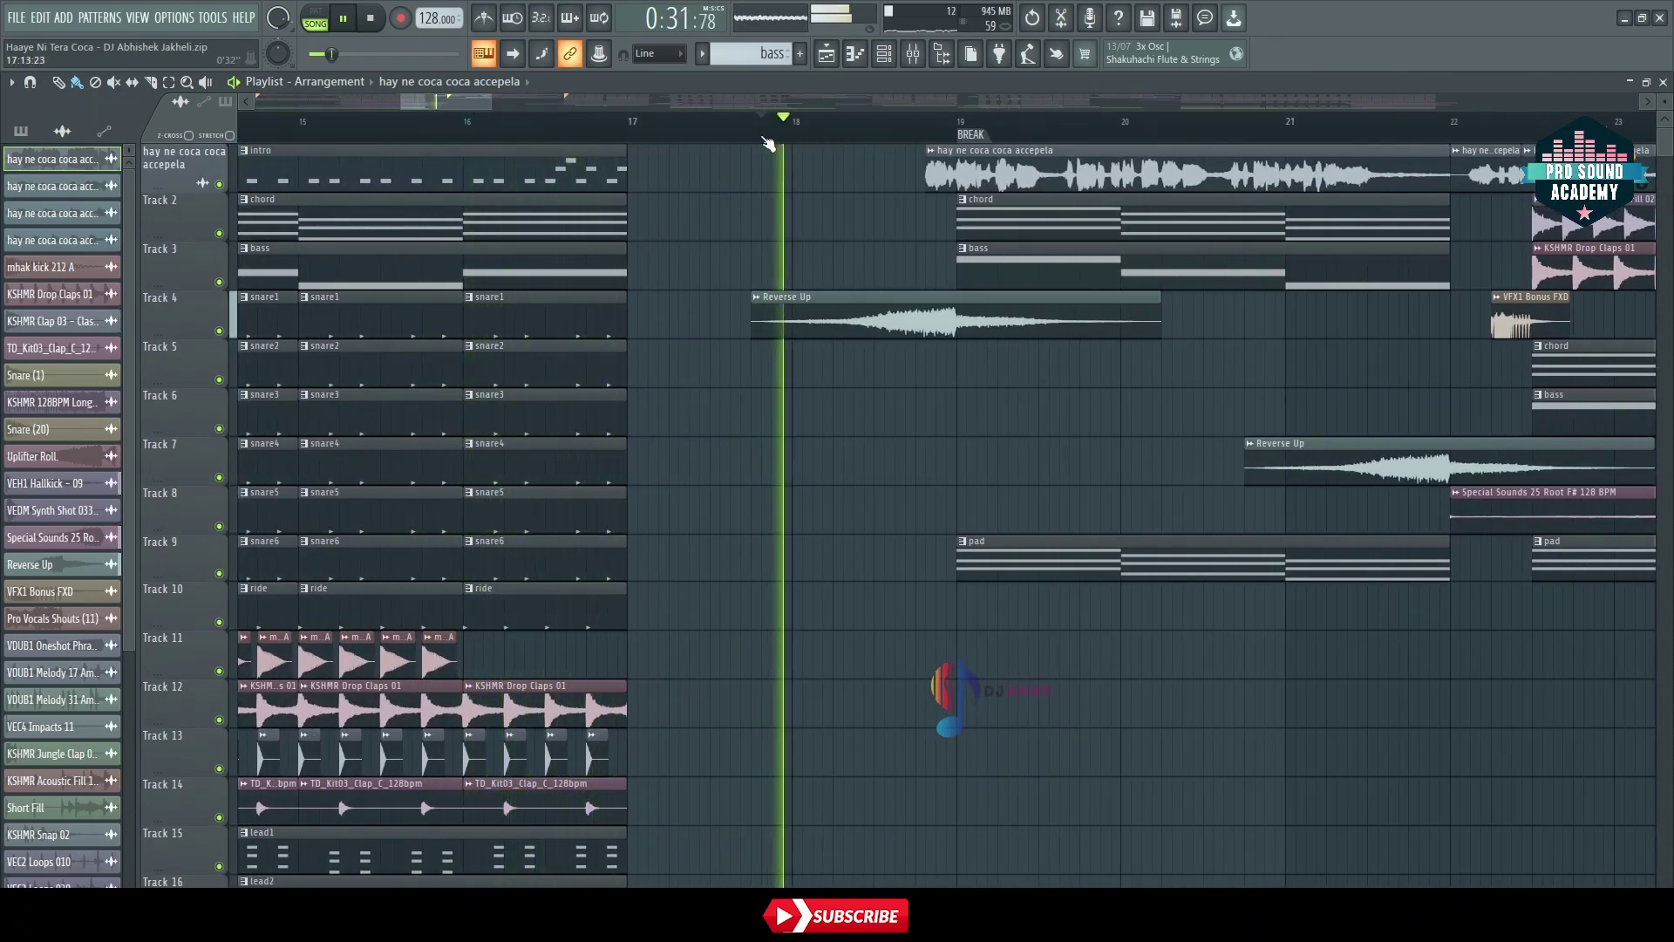
ctrl+scroll(778, 139, down, 5)
ctrl+scroll(795, 139, up, 3)
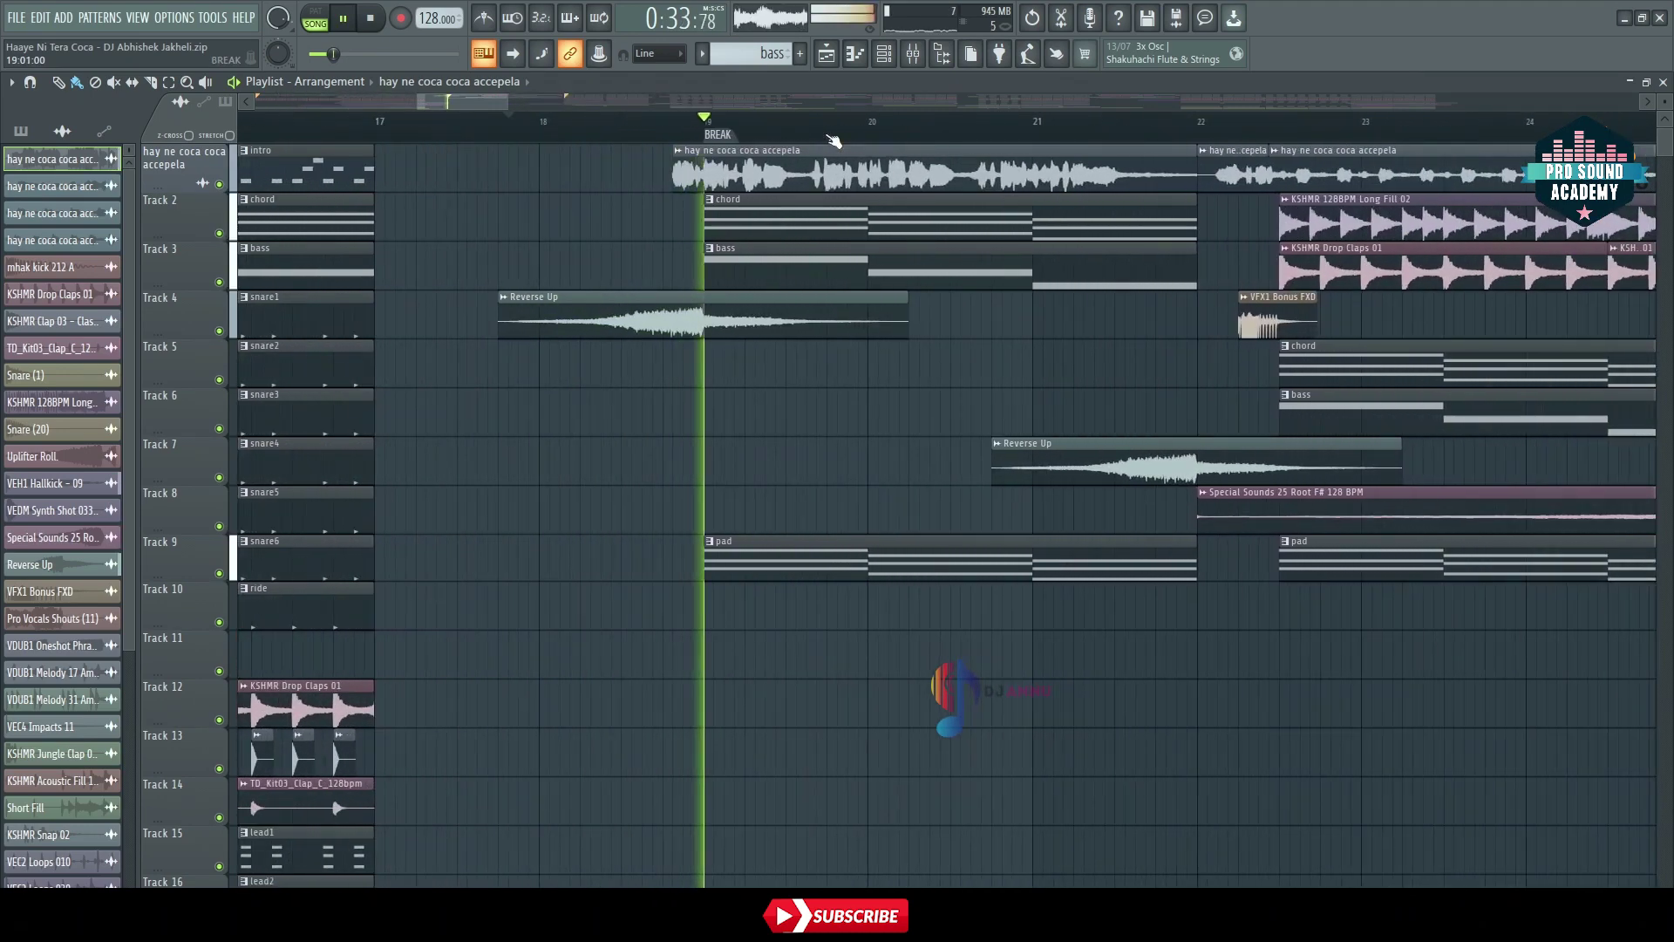
ctrl+scroll(828, 141, down, 1)
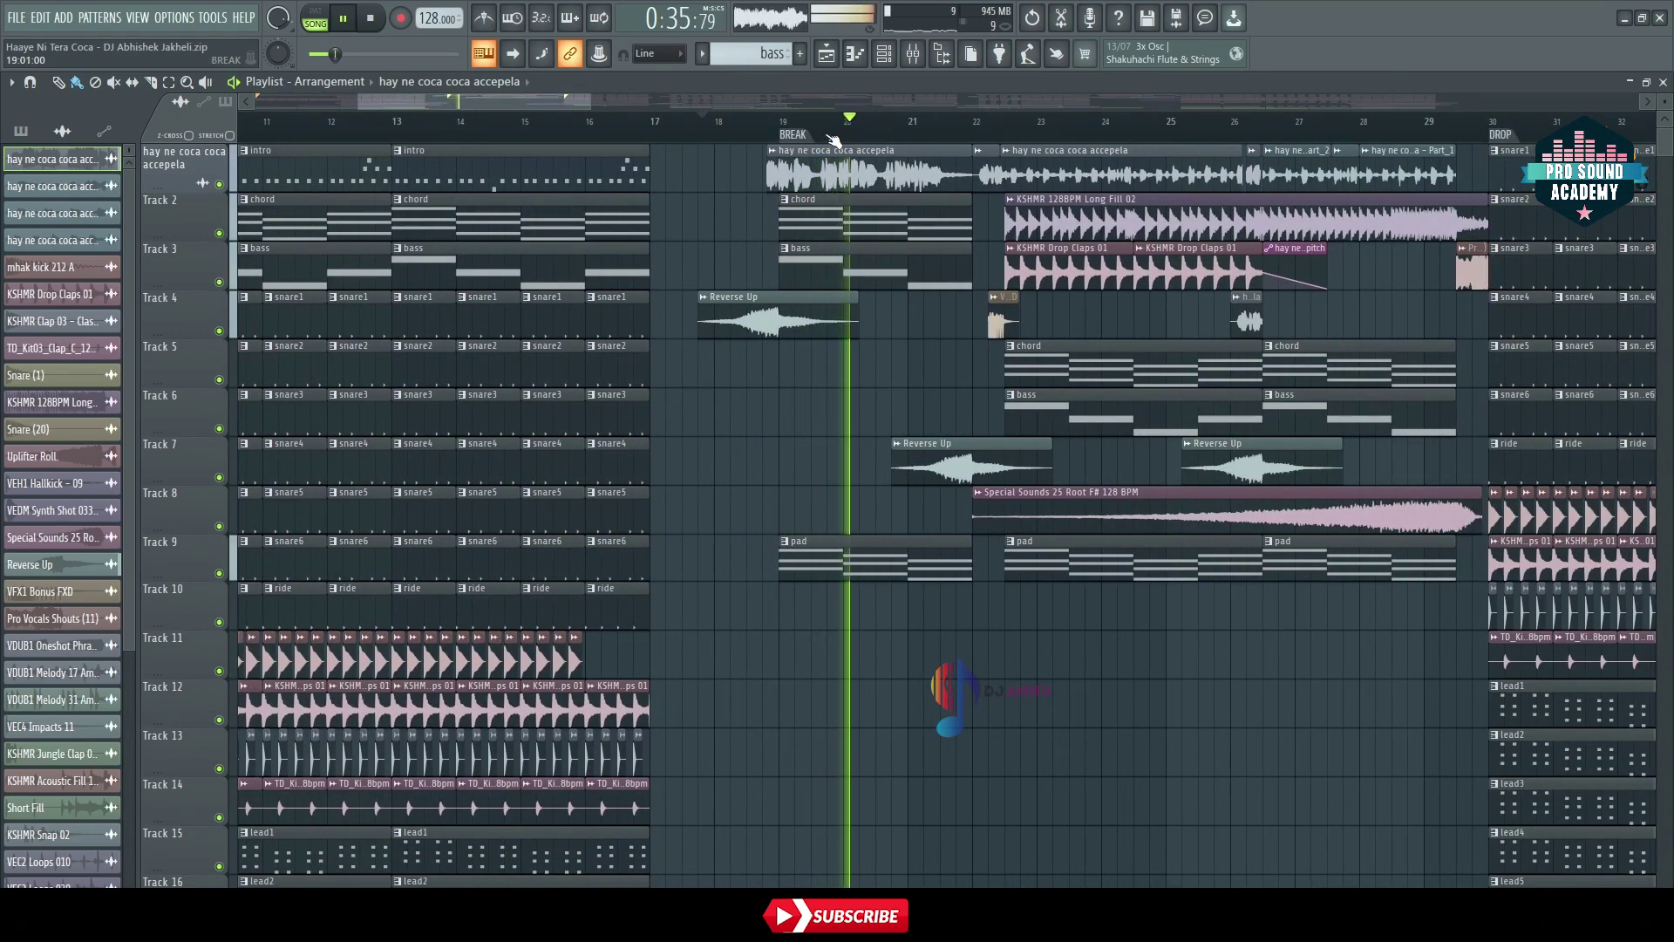
ctrl+scroll(850, 139, down, 1)
ctrl+scroll(859, 138, up, 3)
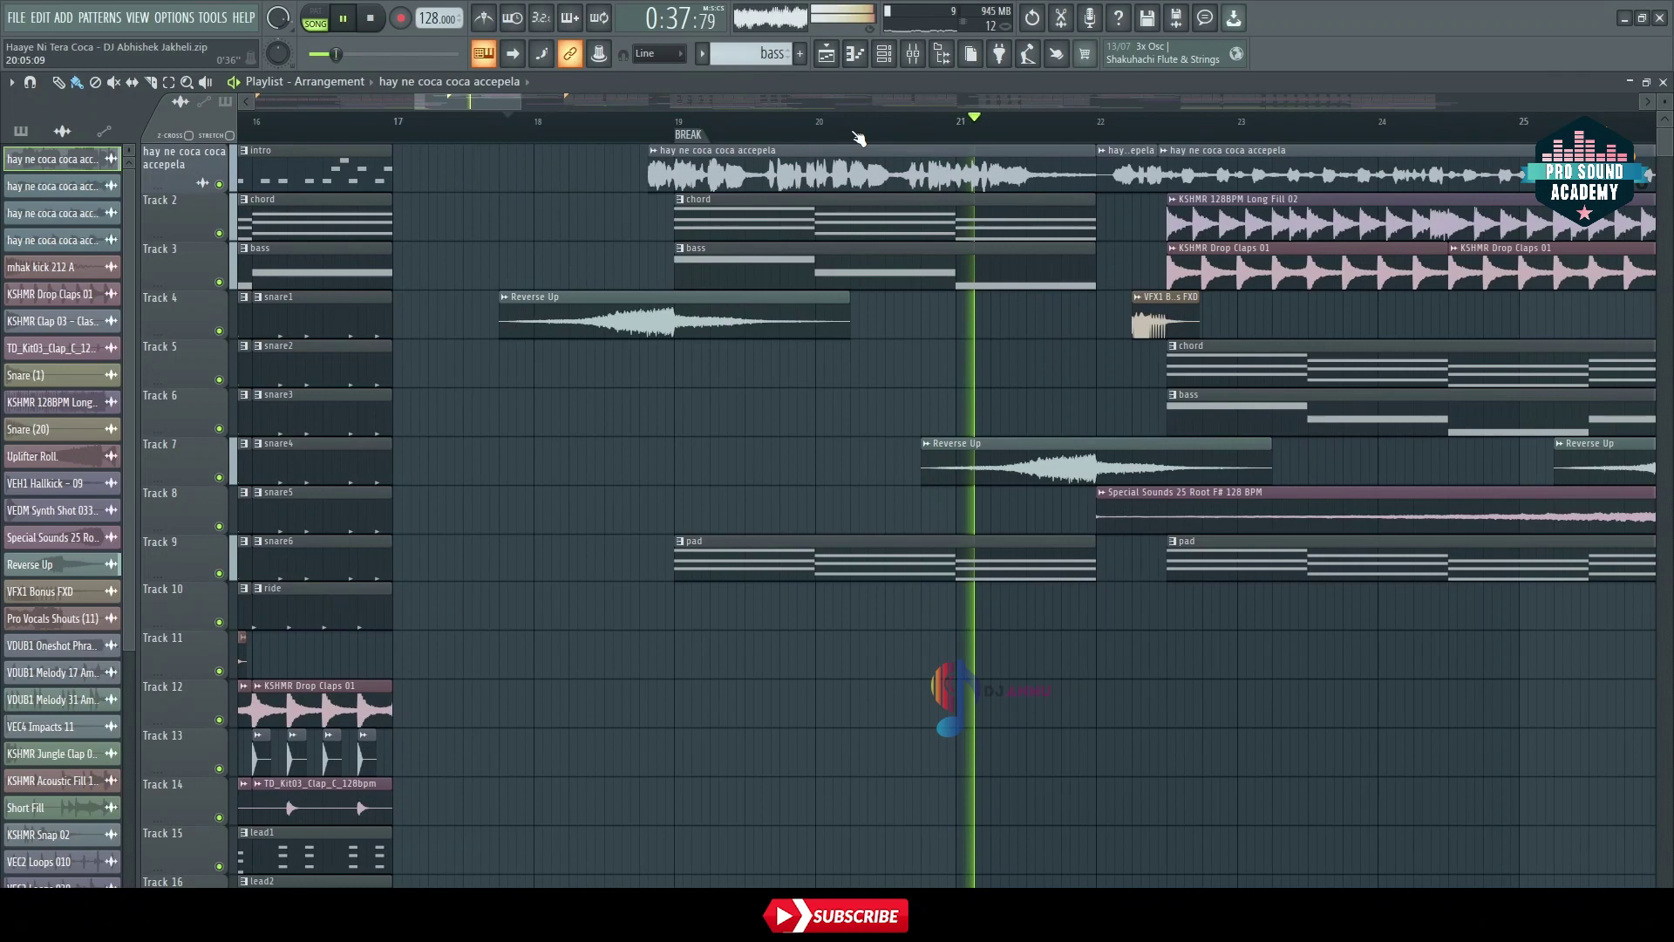
key(space)
Select the break's opening vocal, chord, bass and Reverse Up clips on the first four tracks and play them from just before bar 18
ctrl+drag(483, 179, 955, 317)
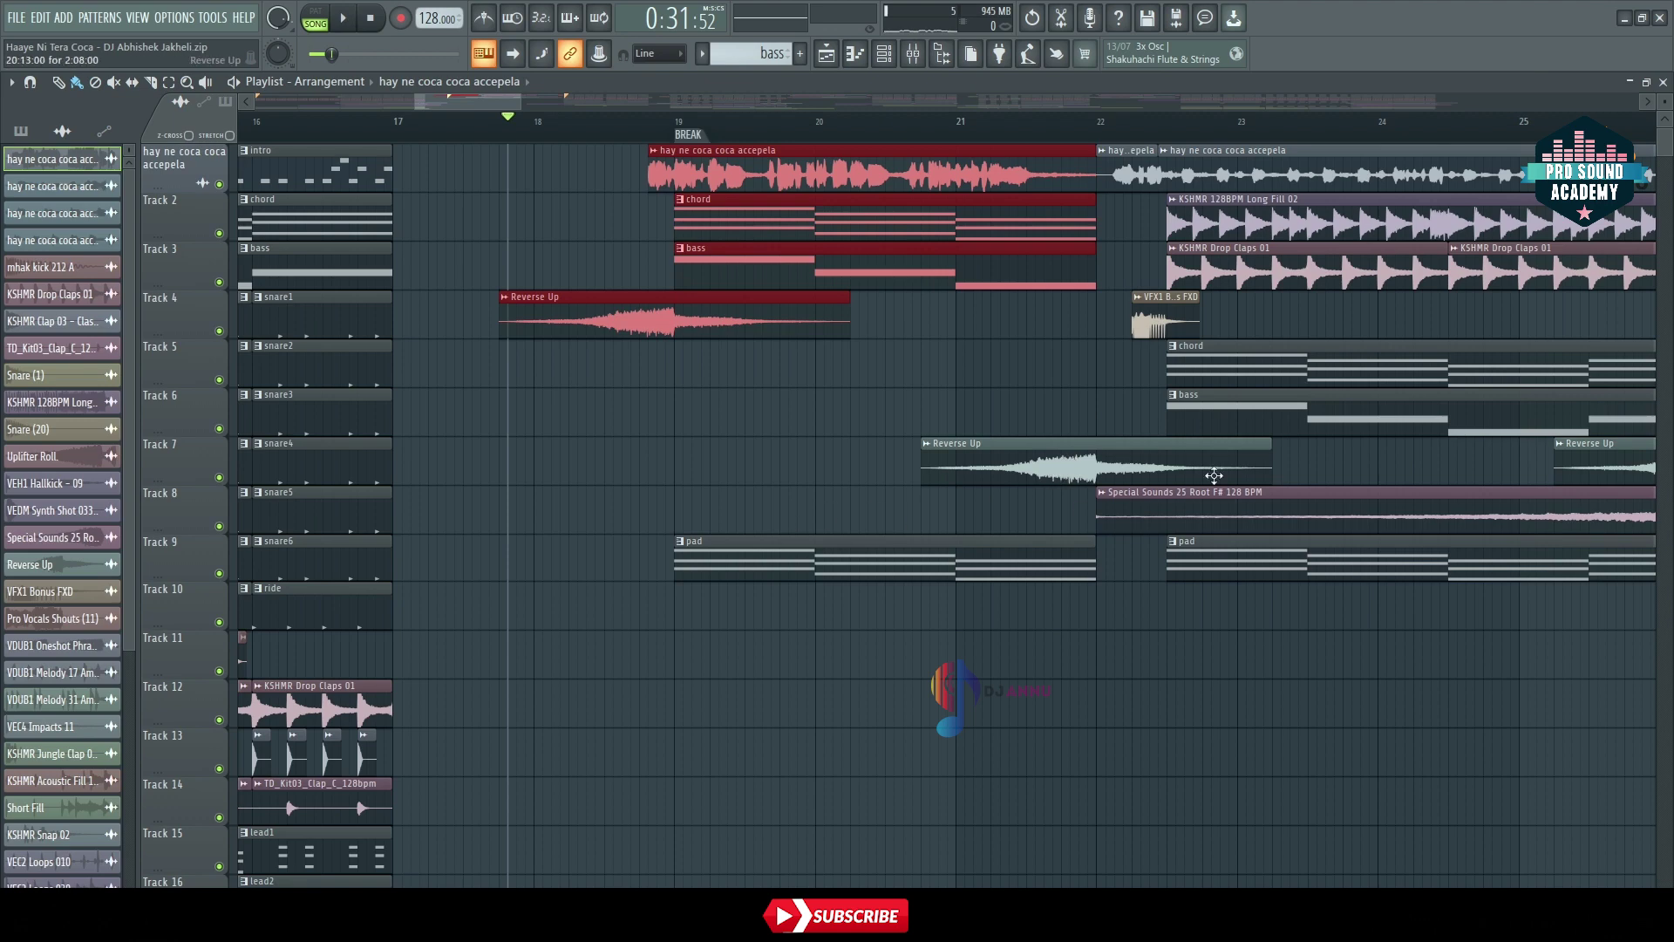
scroll(691, 127, down, 4)
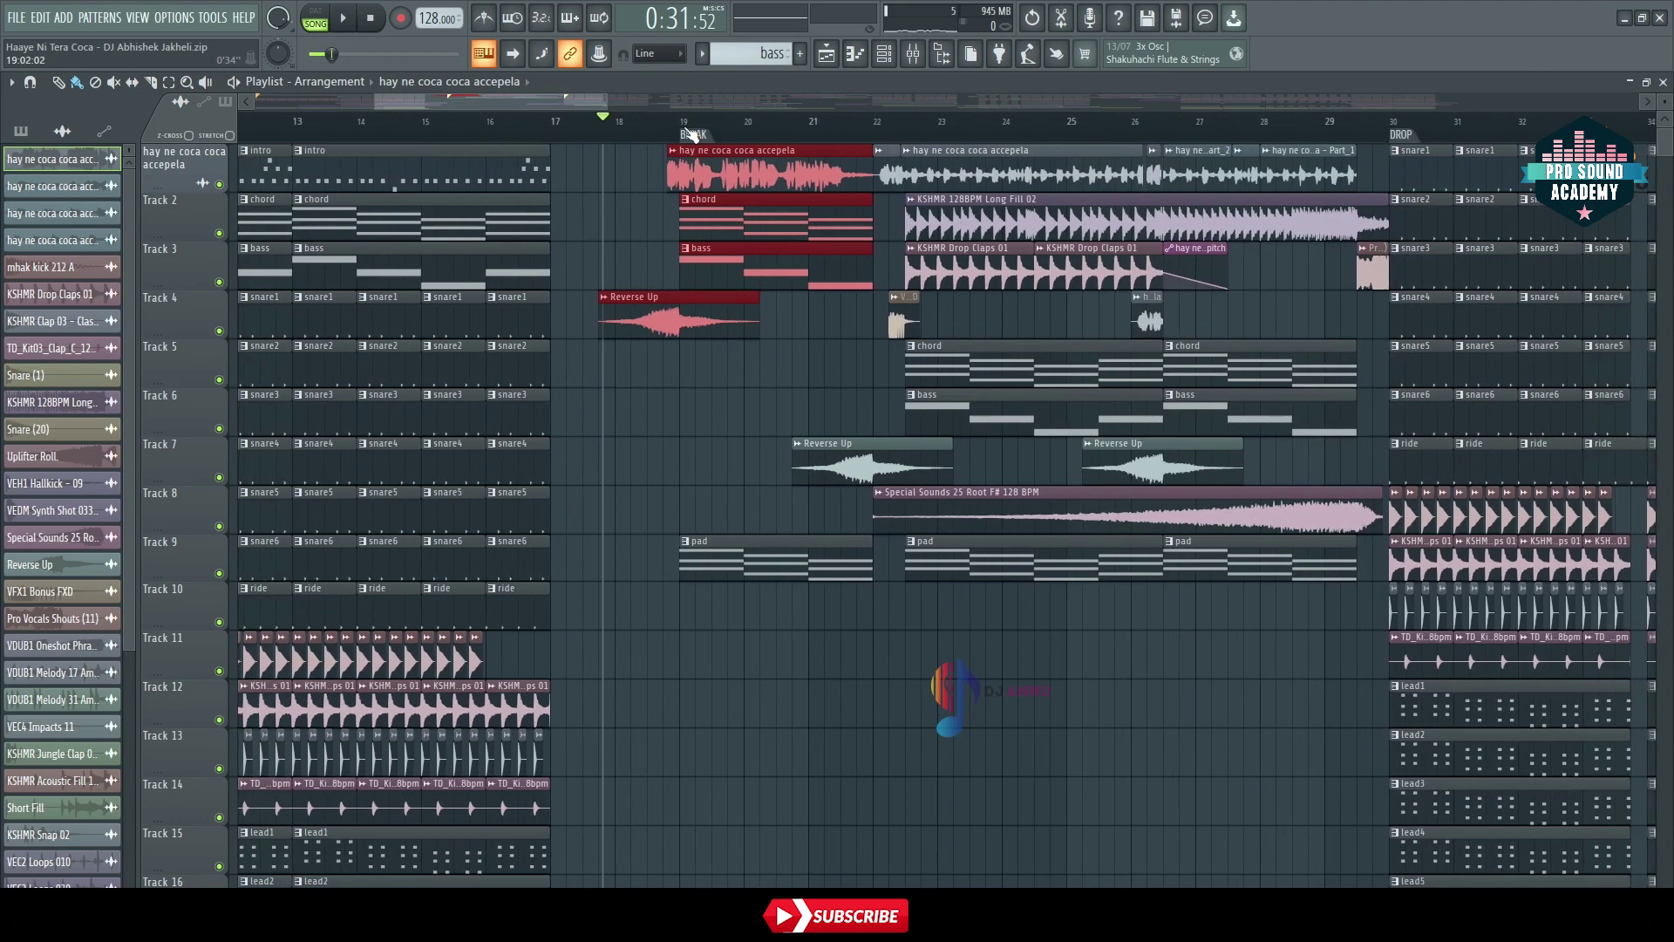
key(space)
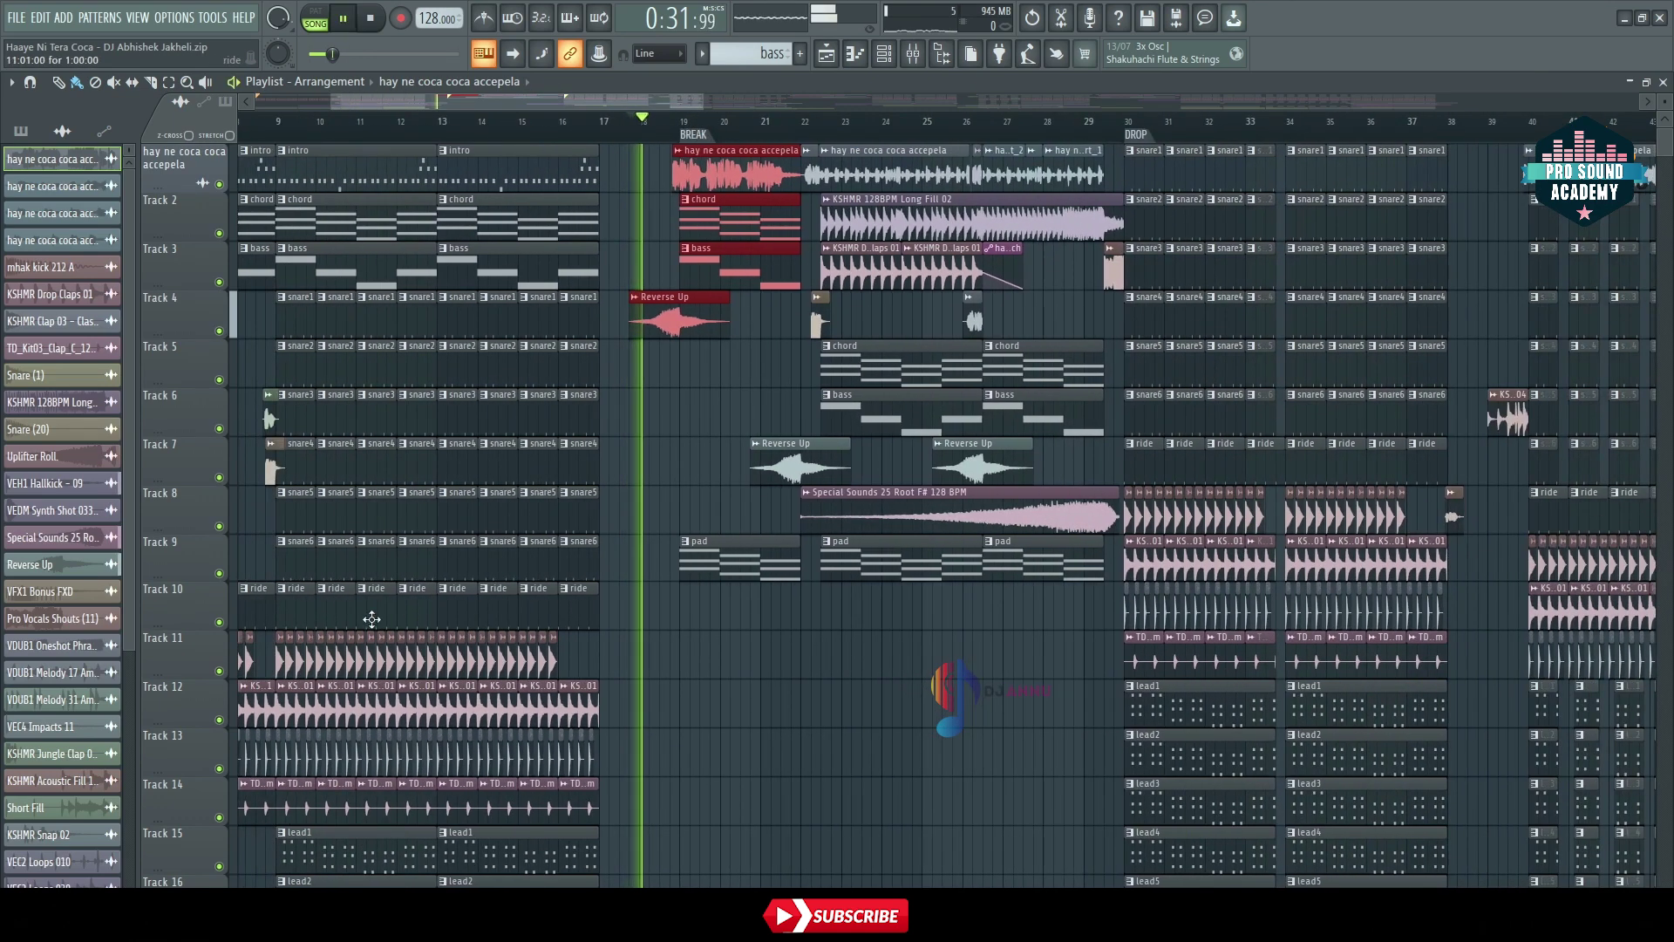
Solo Track 9's pad for a moment during playback, stop, and release the solo
ctrl+click(219, 573)
scroll(704, 144, up, 4)
key(space)
ctrl+click(219, 573)
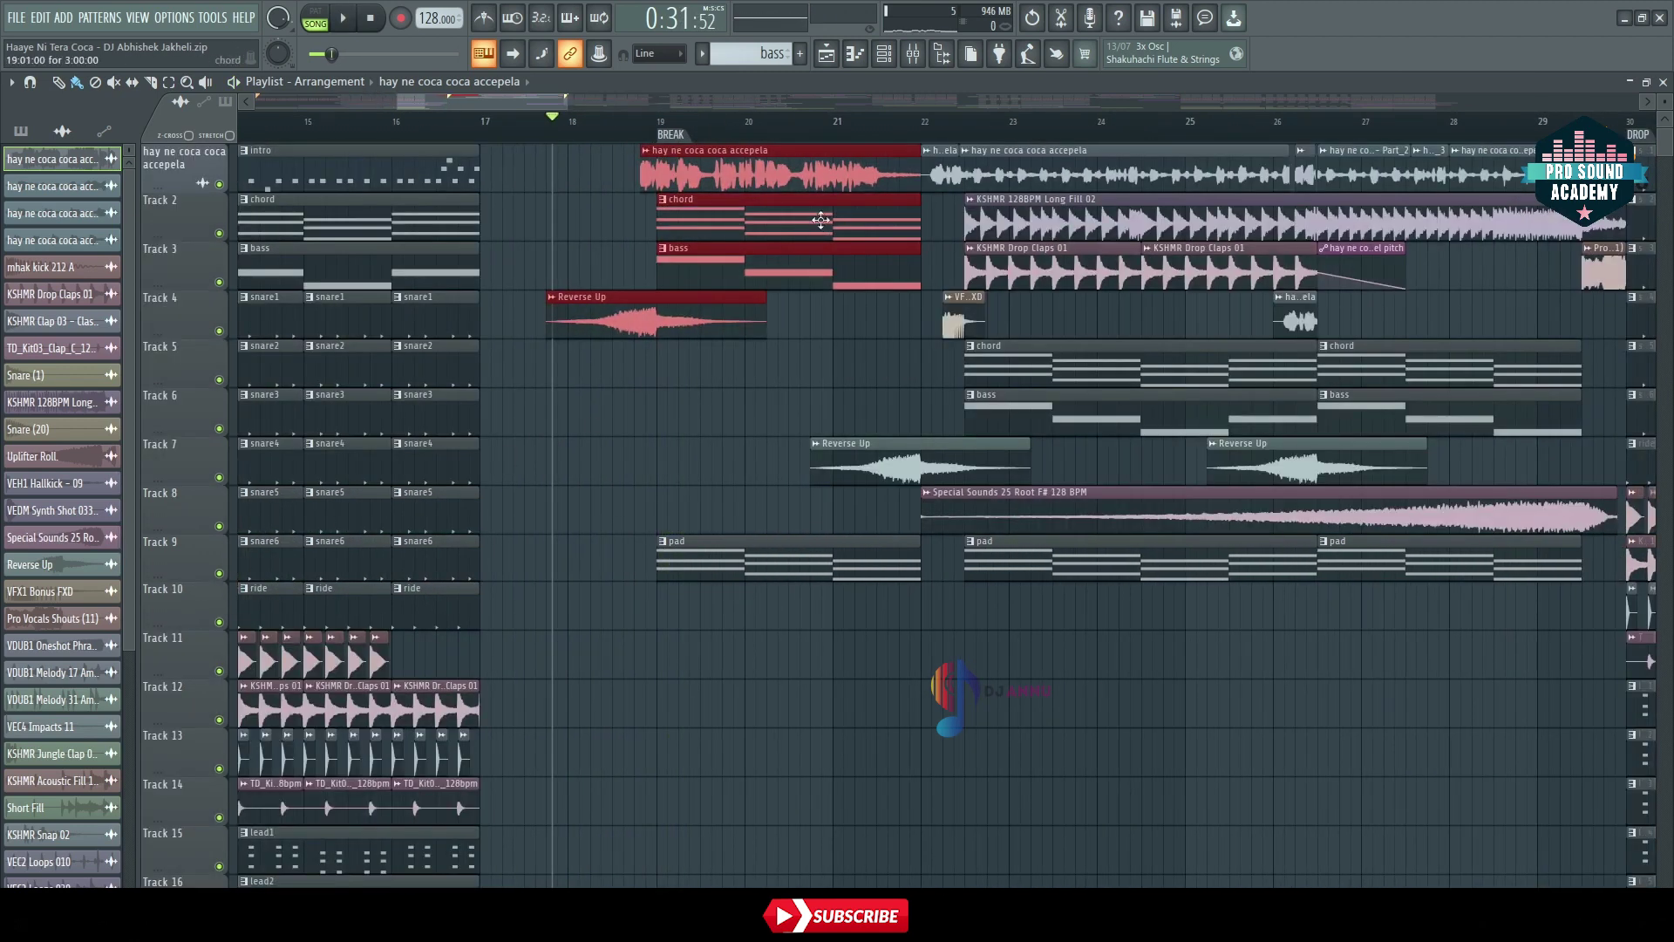
Play the break's build-up from just before bar 22 and mute the vocal track at the top of the playlist
scroll(815, 144, down, 2)
drag(629, 105, 661, 98)
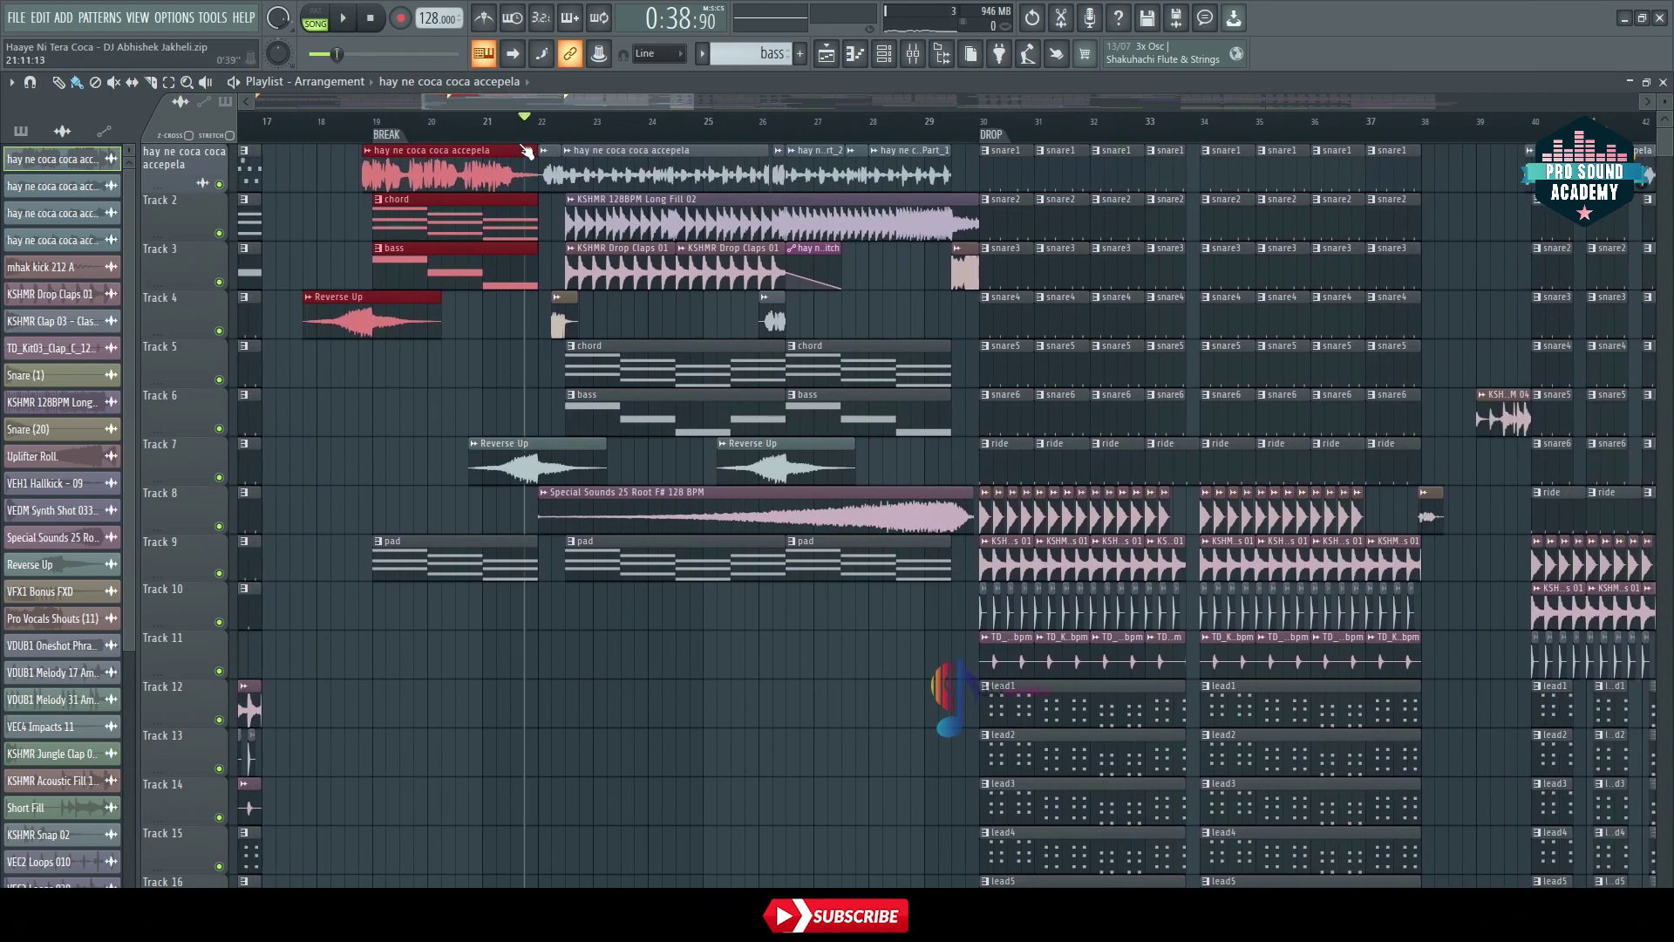
key(space)
scroll(579, 122, up, 3)
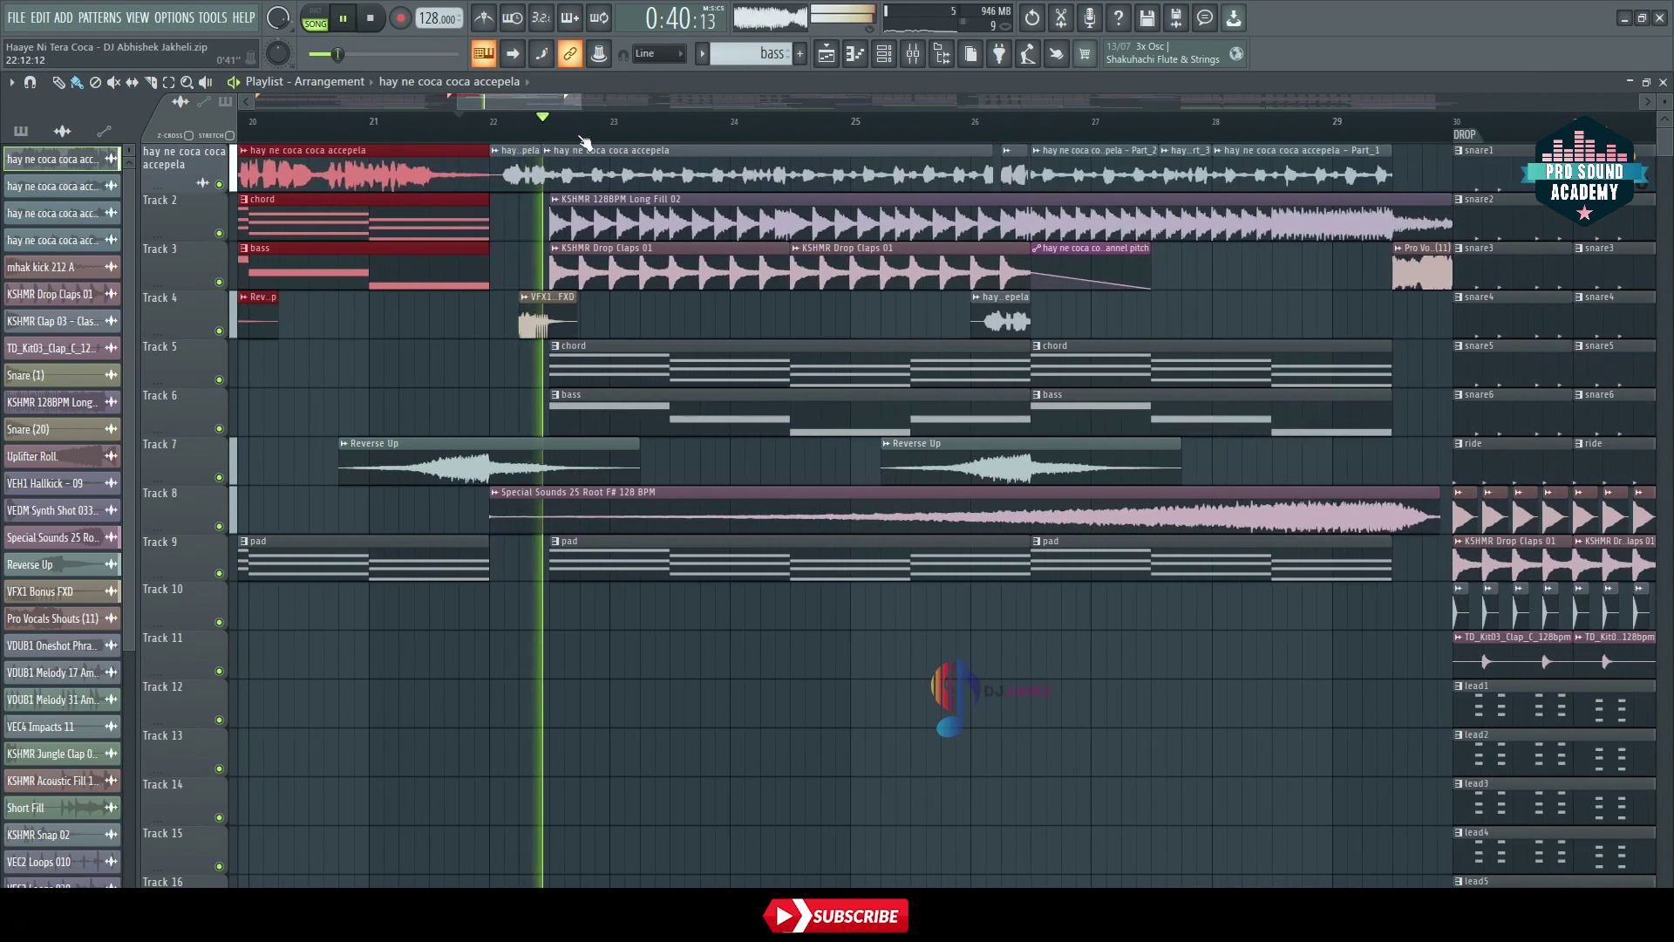
click(219, 184)
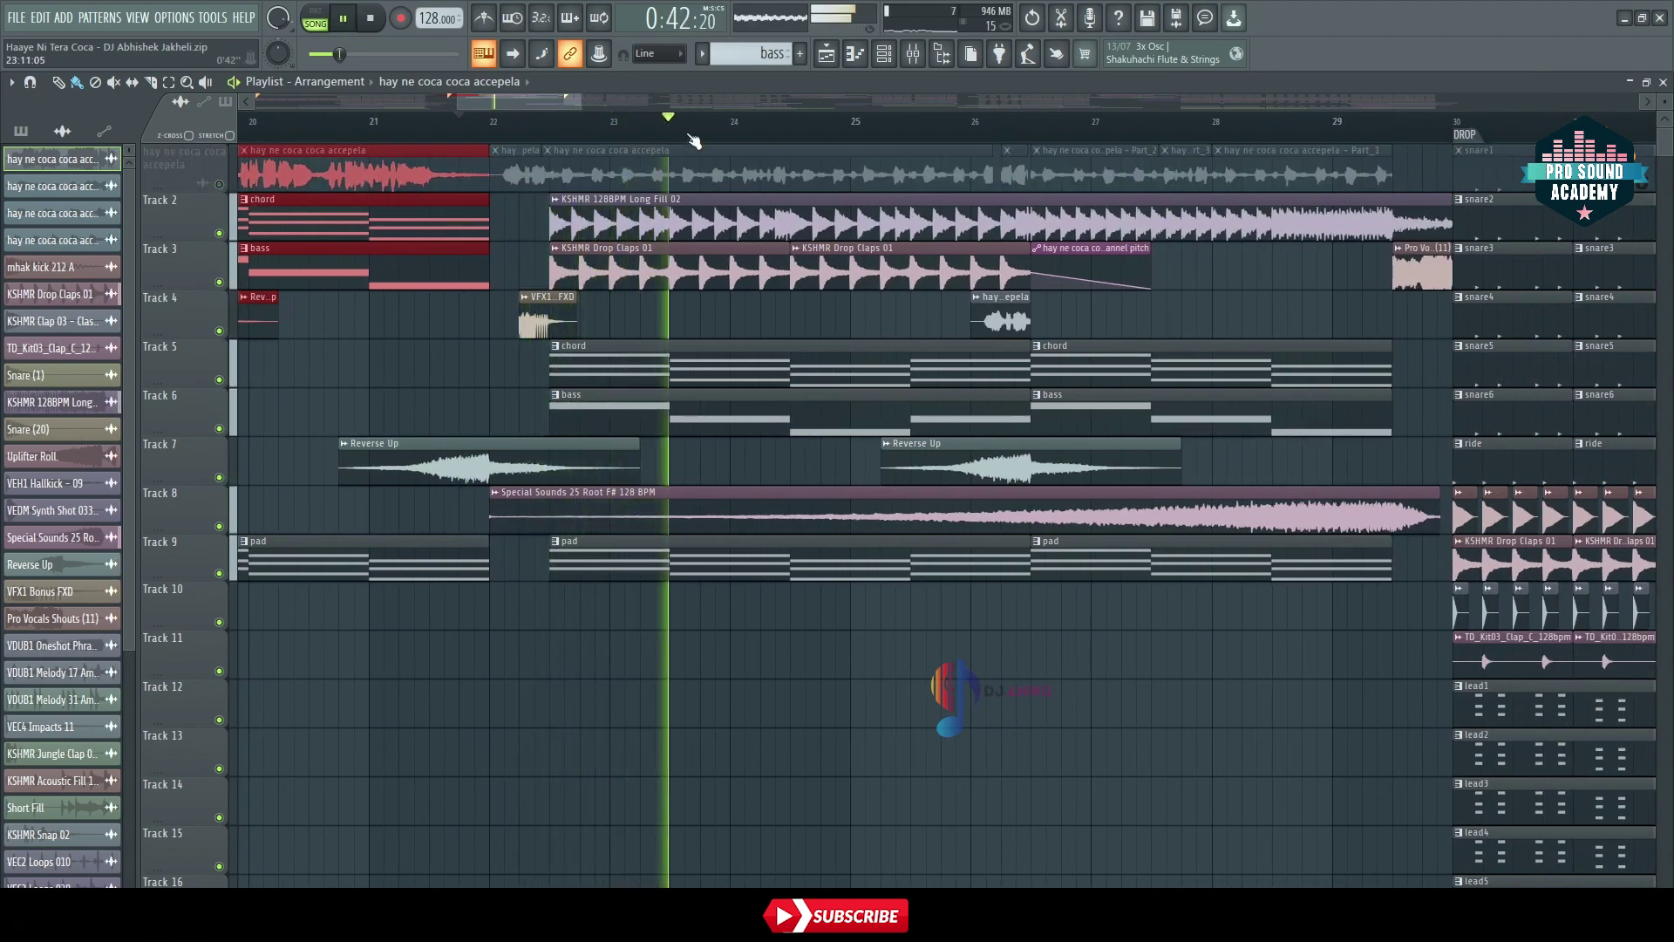
scroll(693, 139, down, 3)
key(space)
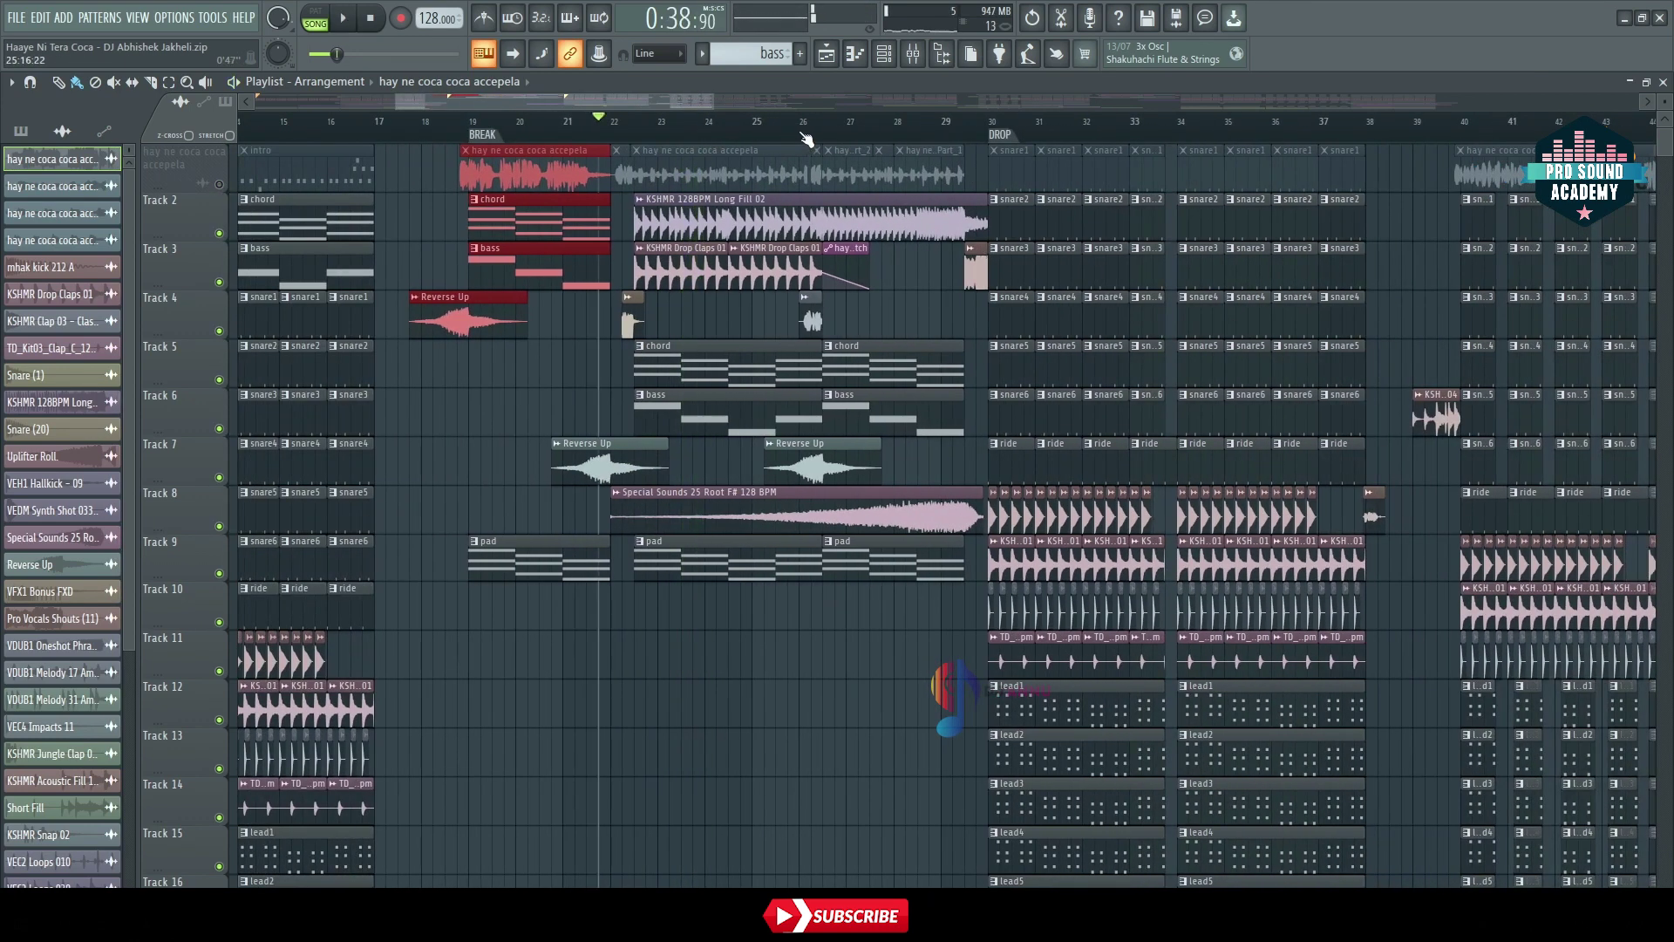
Play the rest of the build-up from bar 26 into the DROP section with the vocal track muted
click(802, 135)
key(space)
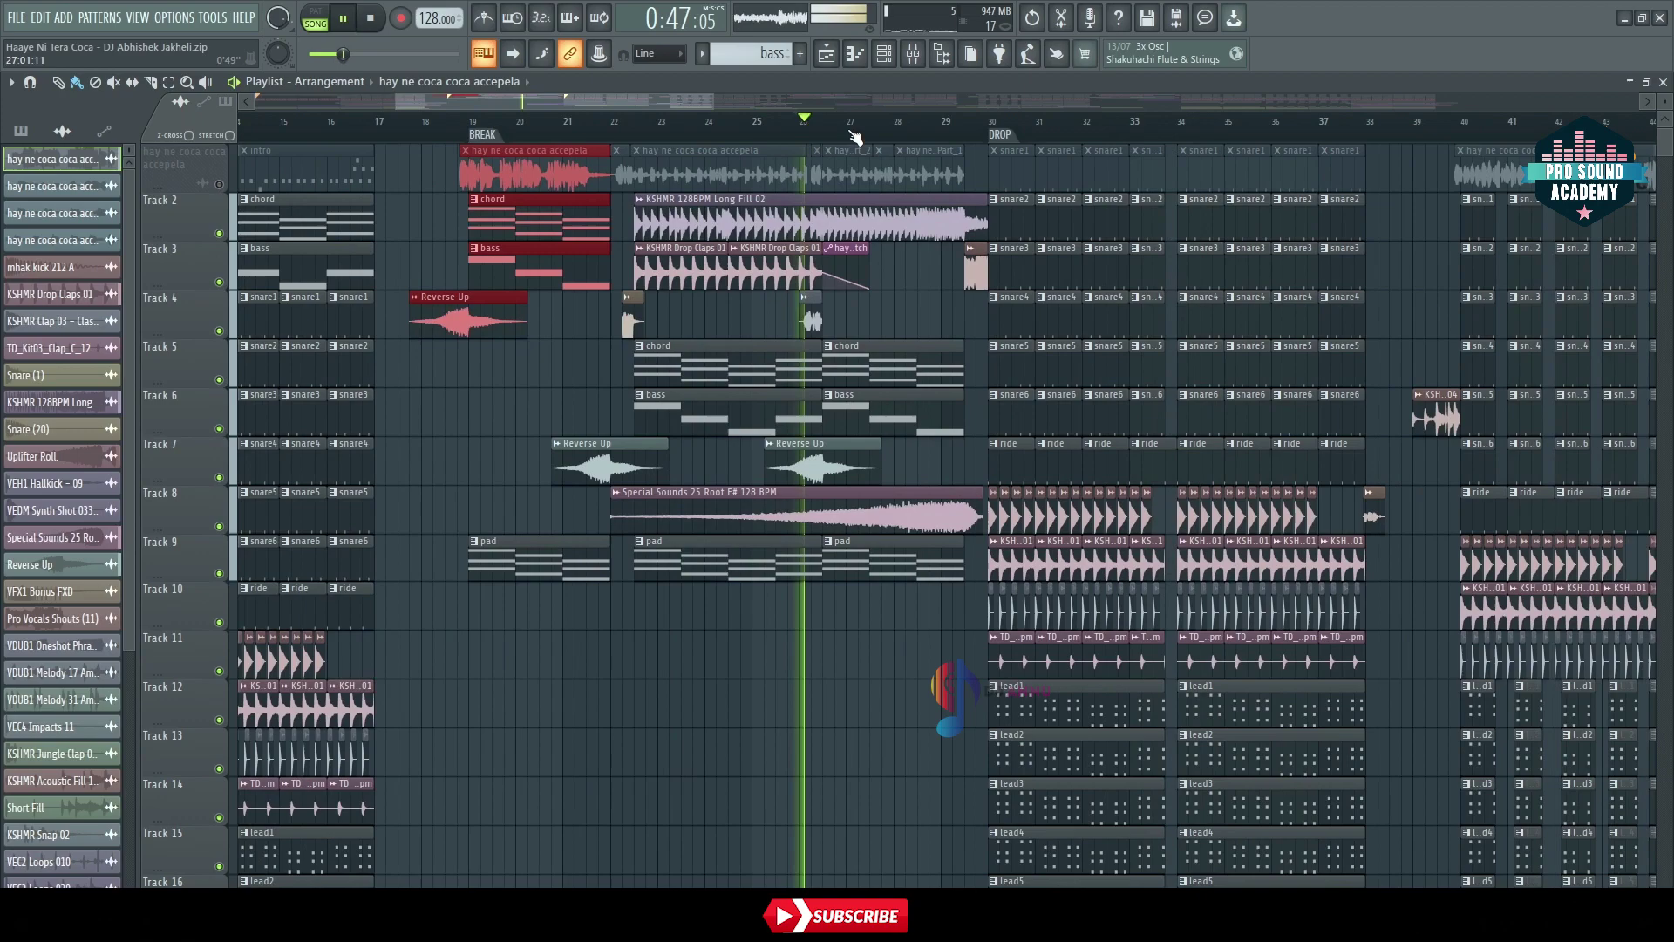
scroll(610, 140, down, 5)
scroll(525, 147, up, 6)
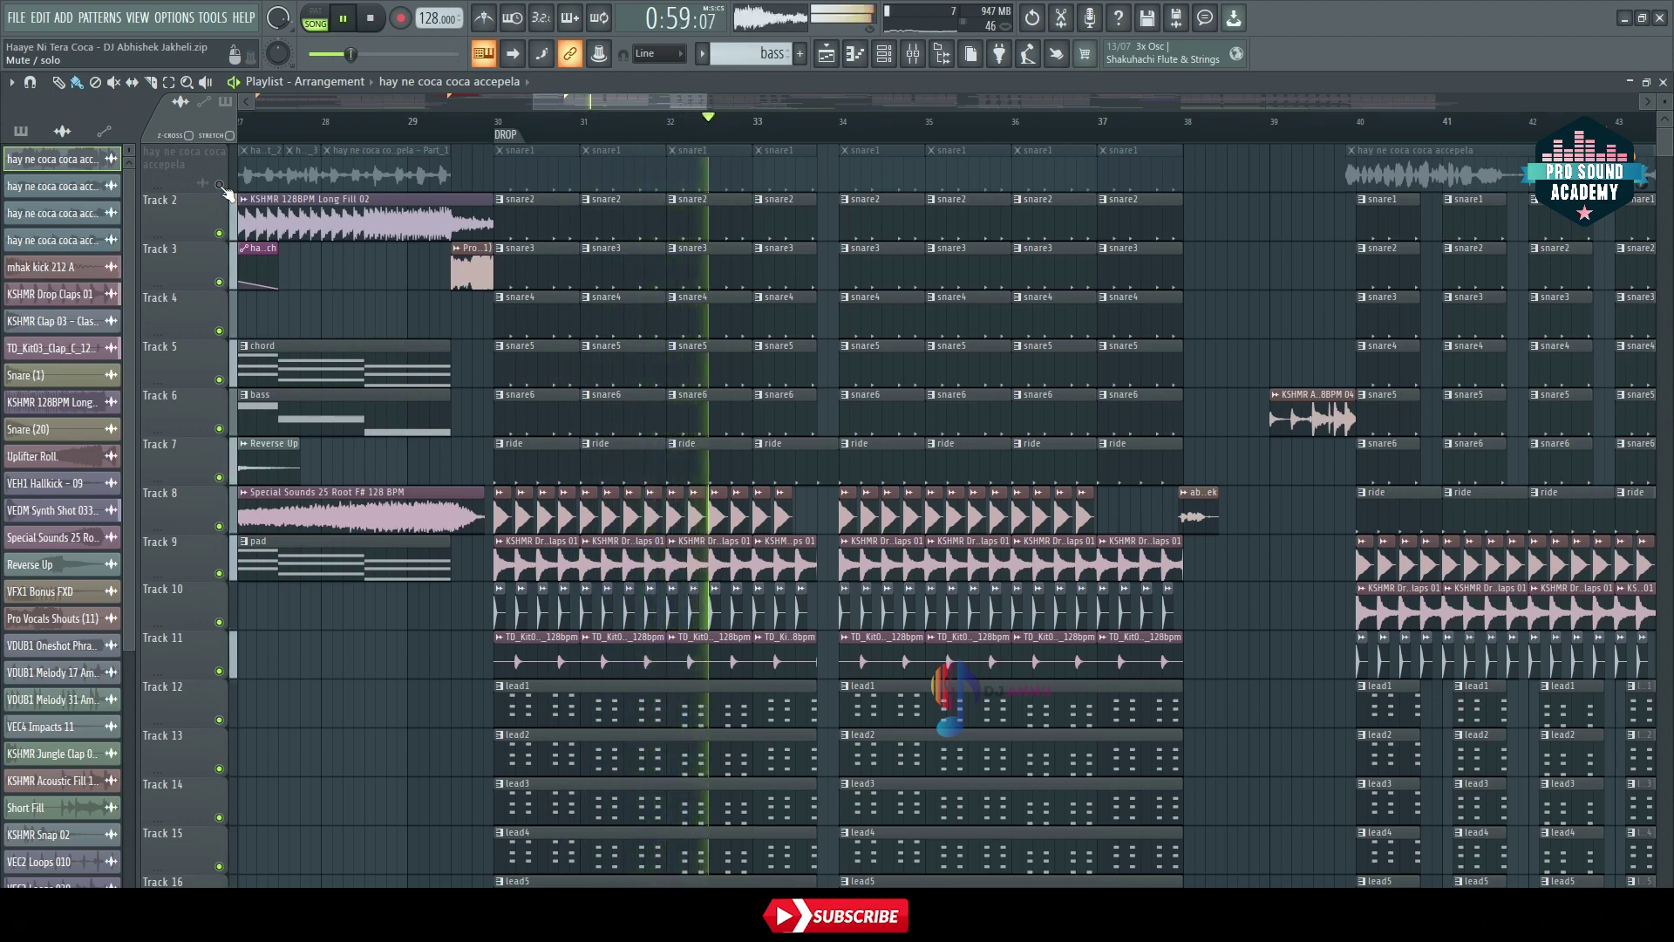
Look through the drop's lead, sub lead, bass and effect tracks, and unmute the vocal track at the top of the playlist
scroll(1070, 419, down, 5)
scroll(978, 299, down, 7)
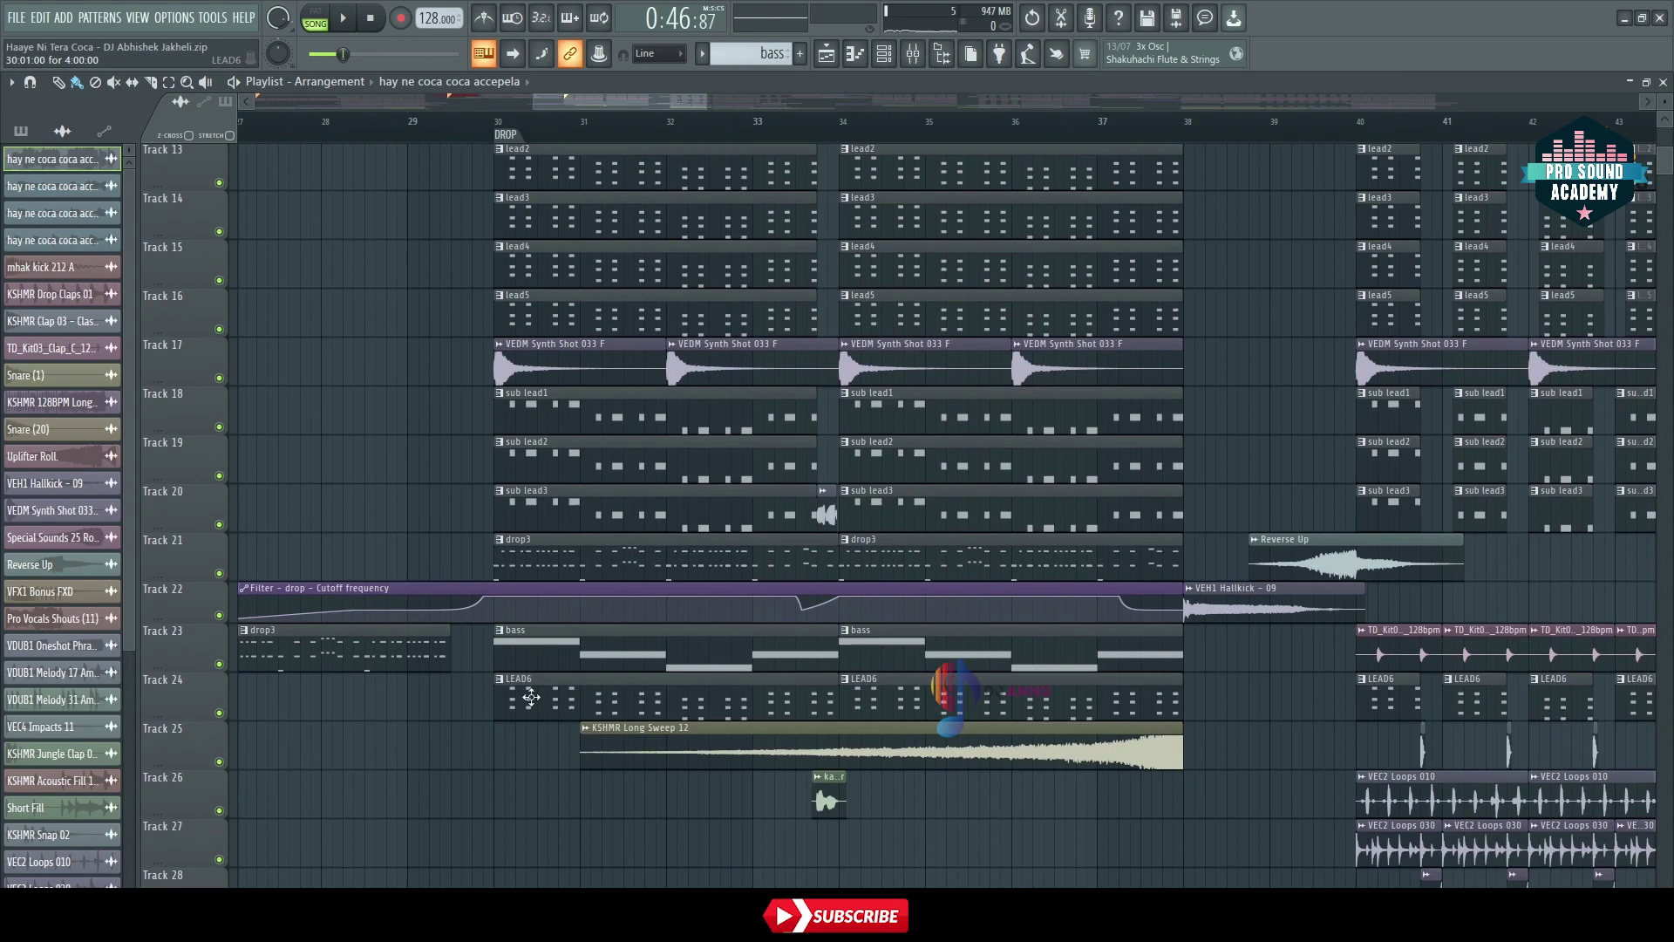
scroll(850, 693, up, 12)
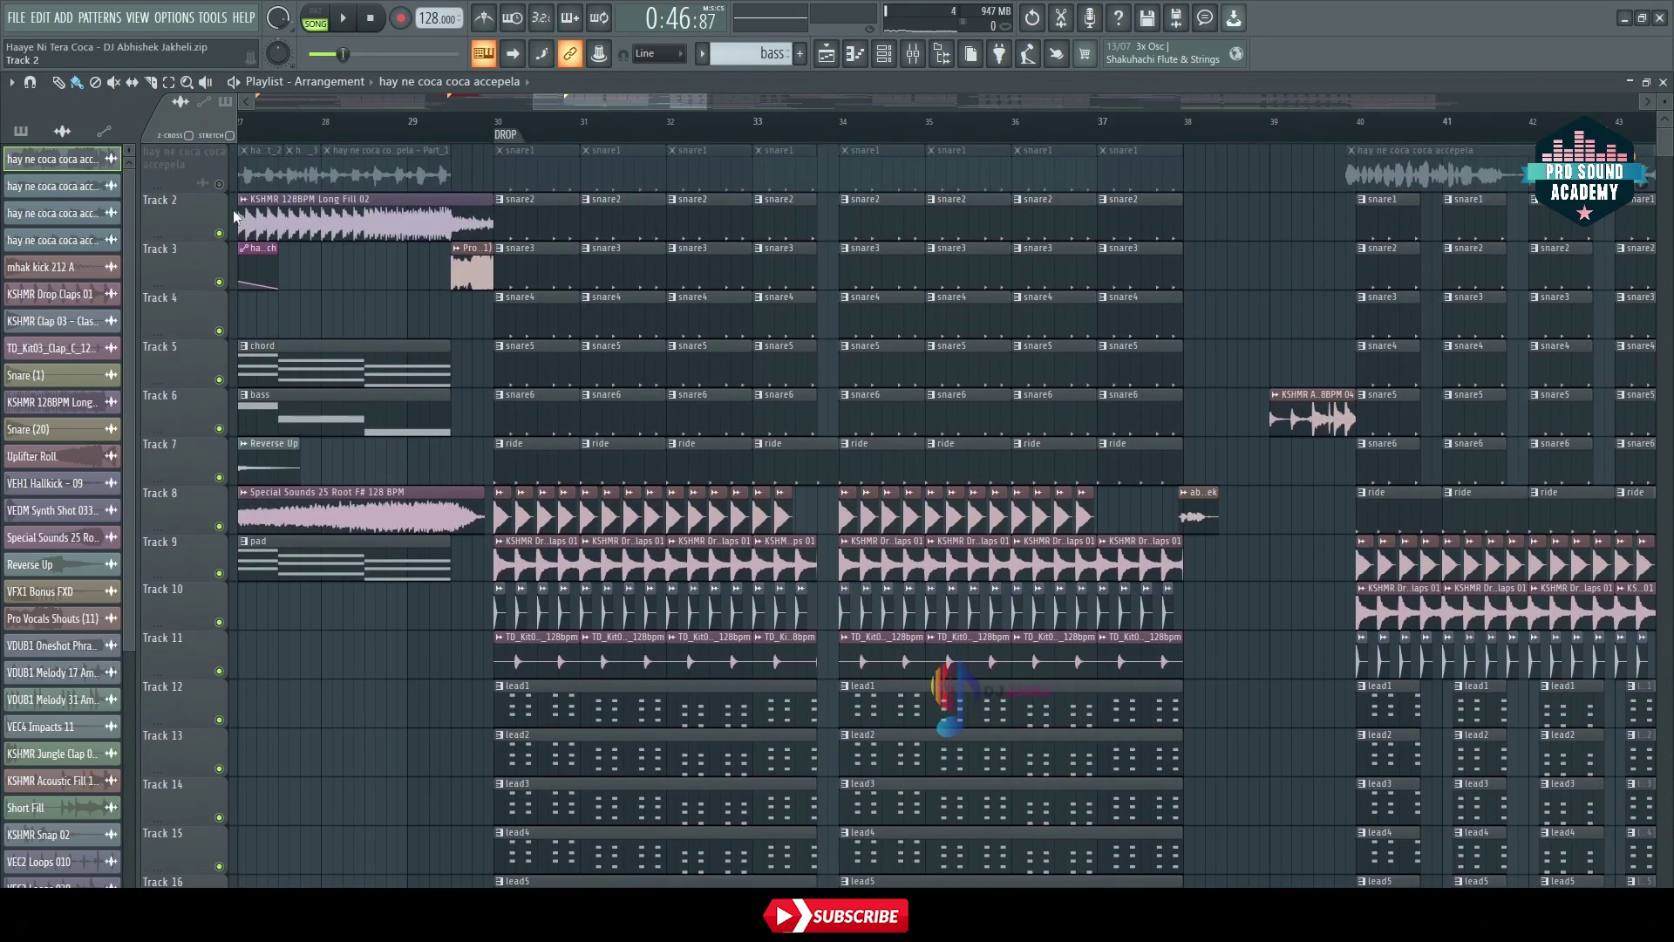
click(219, 184)
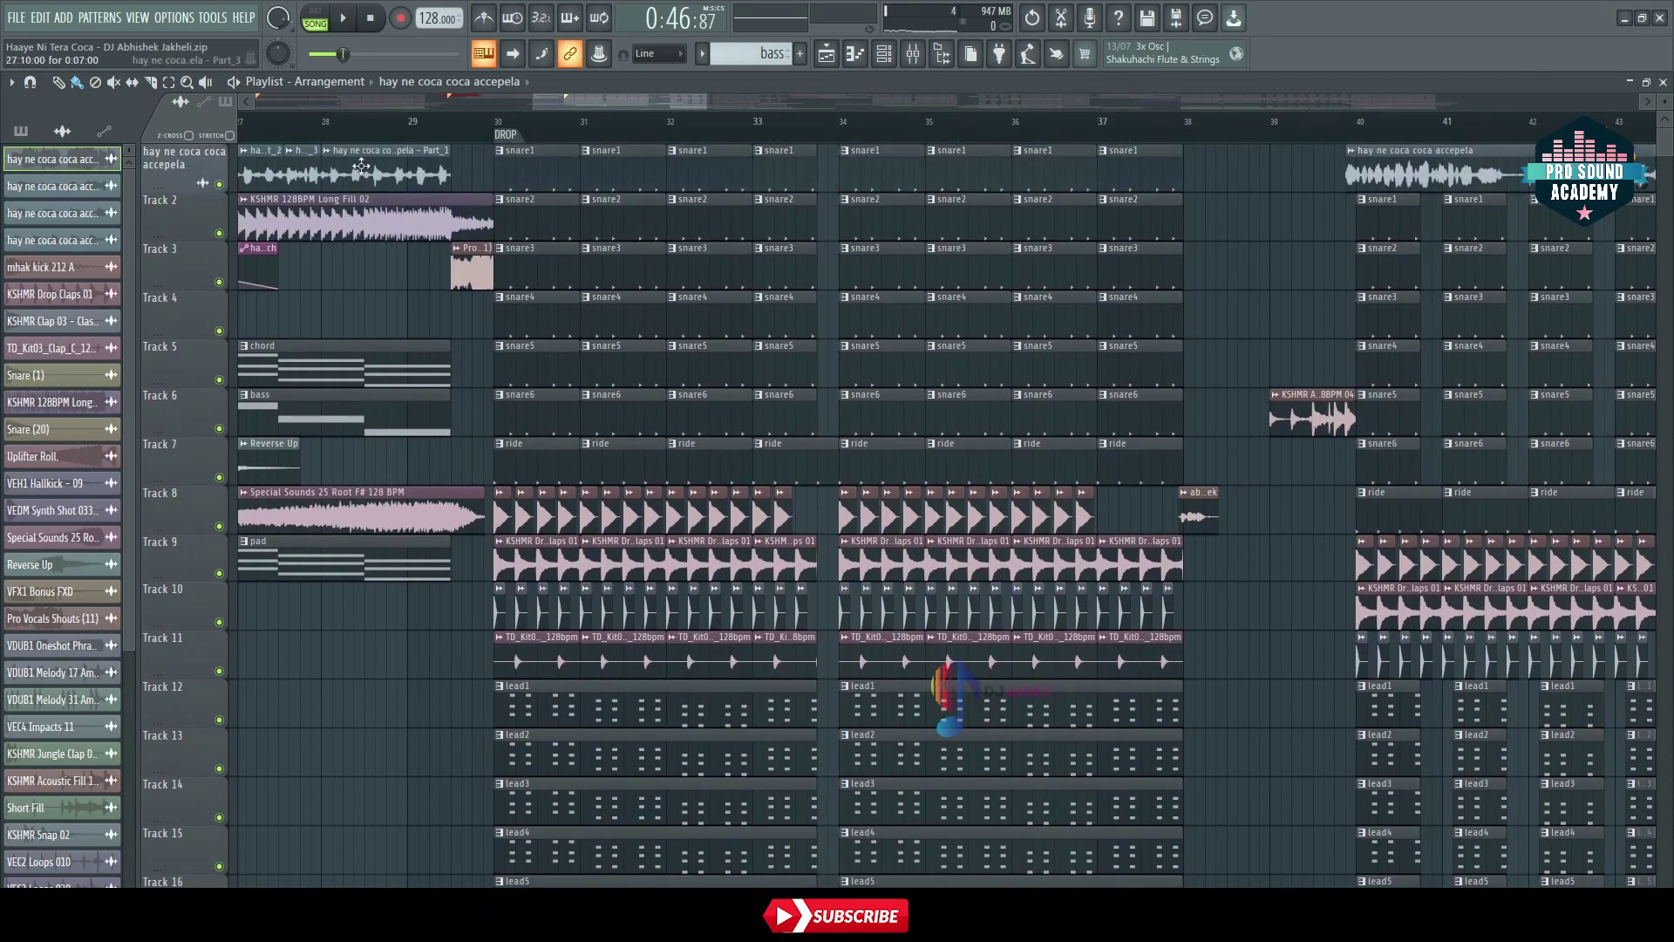
Play the end of the drop from around bar 35, and the following fill and vocal section from around bar 38
scroll(555, 147, down, 5)
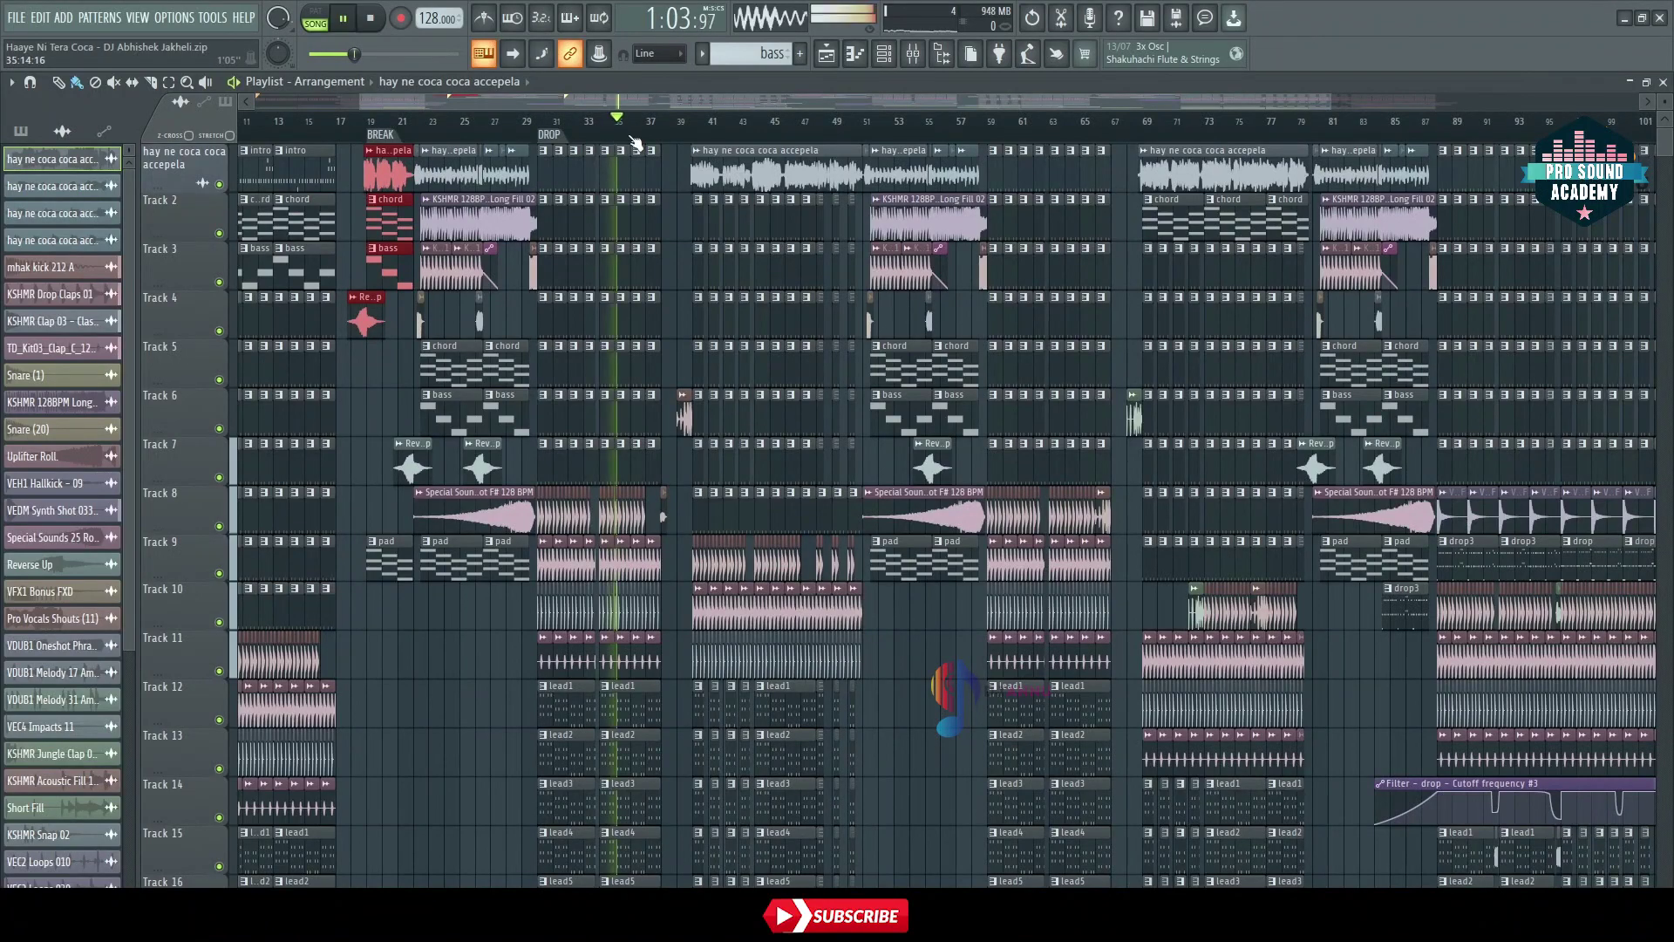
scroll(635, 142, up, 5)
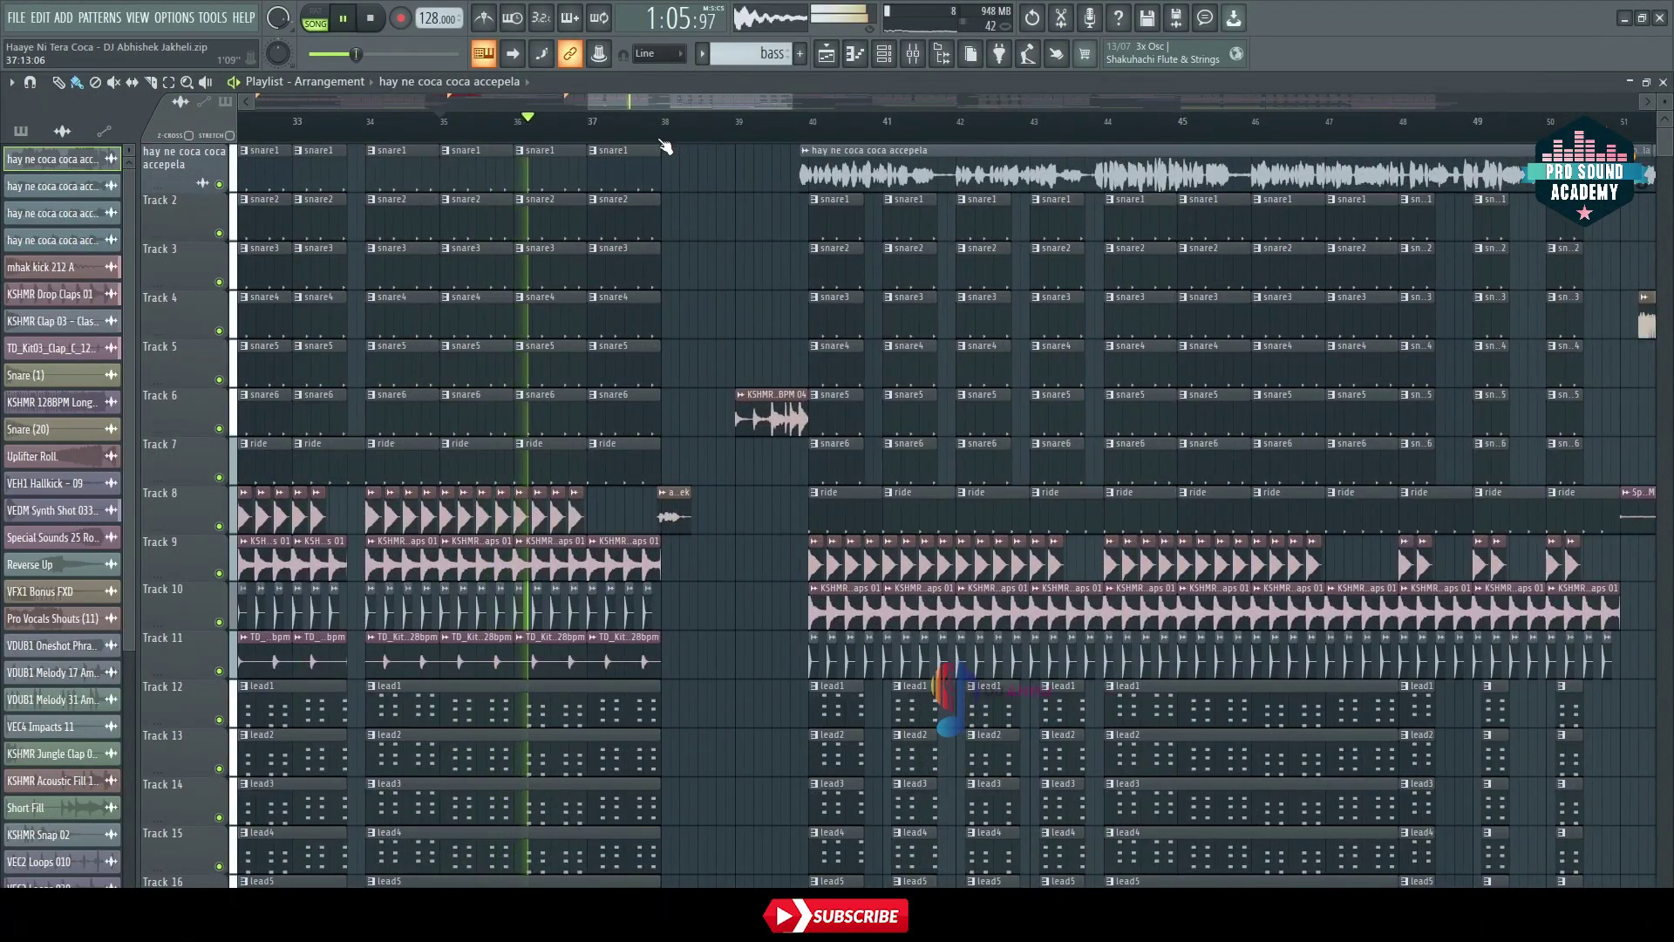
key(space)
scroll(671, 140, down, 5)
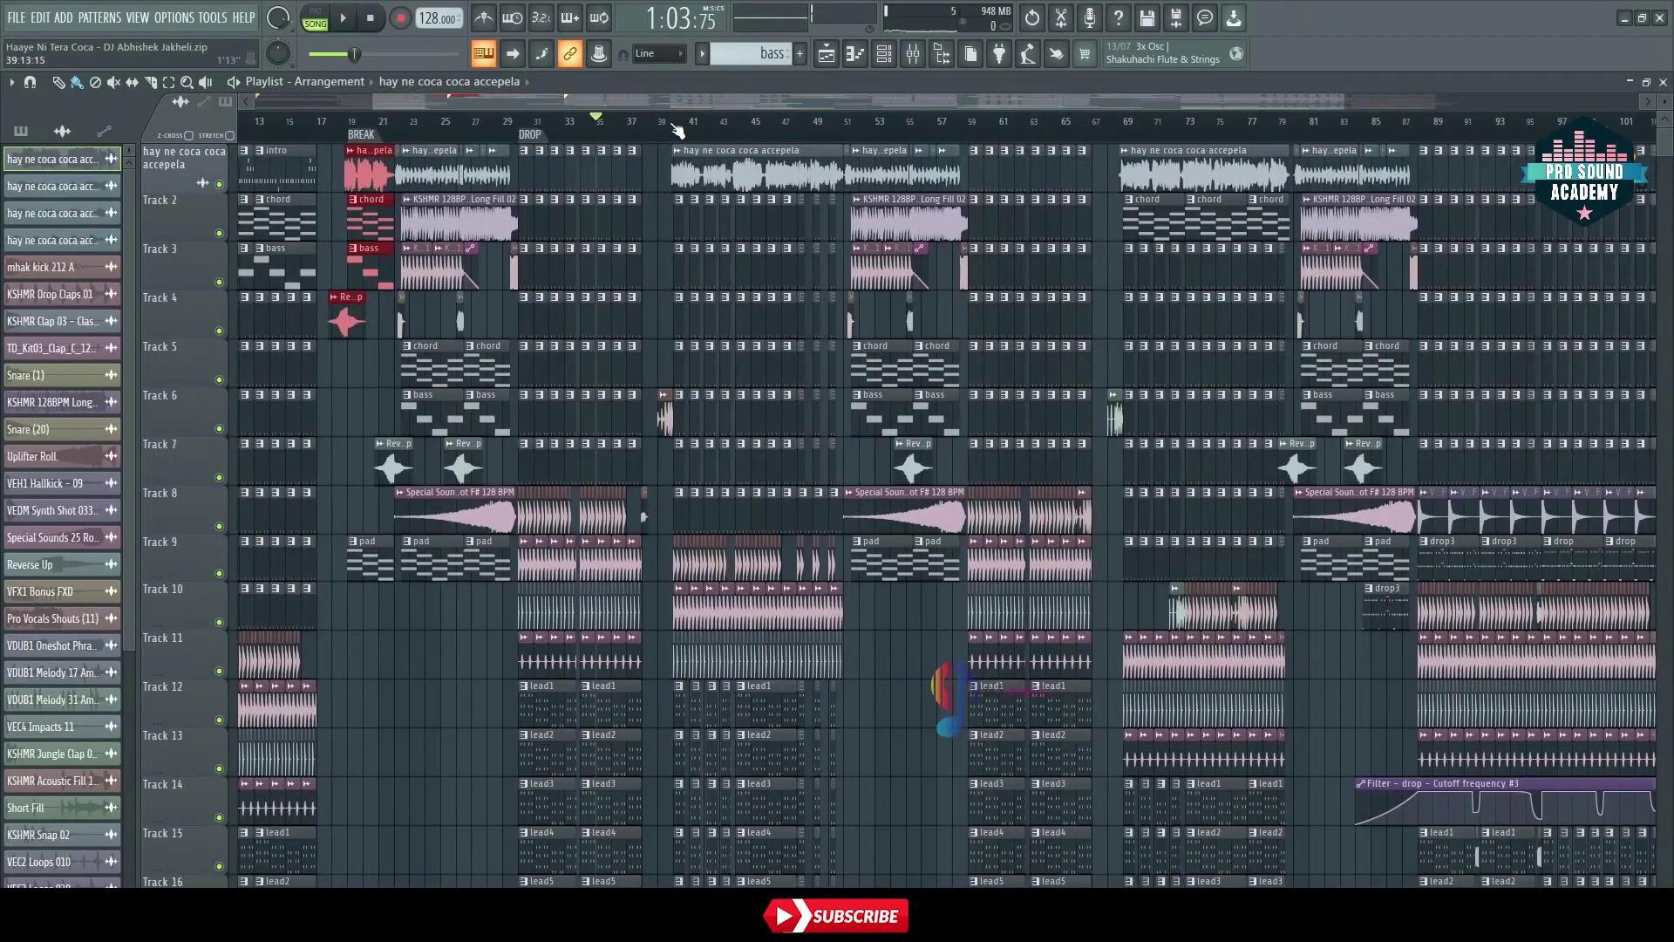
scroll(677, 131, up, 5)
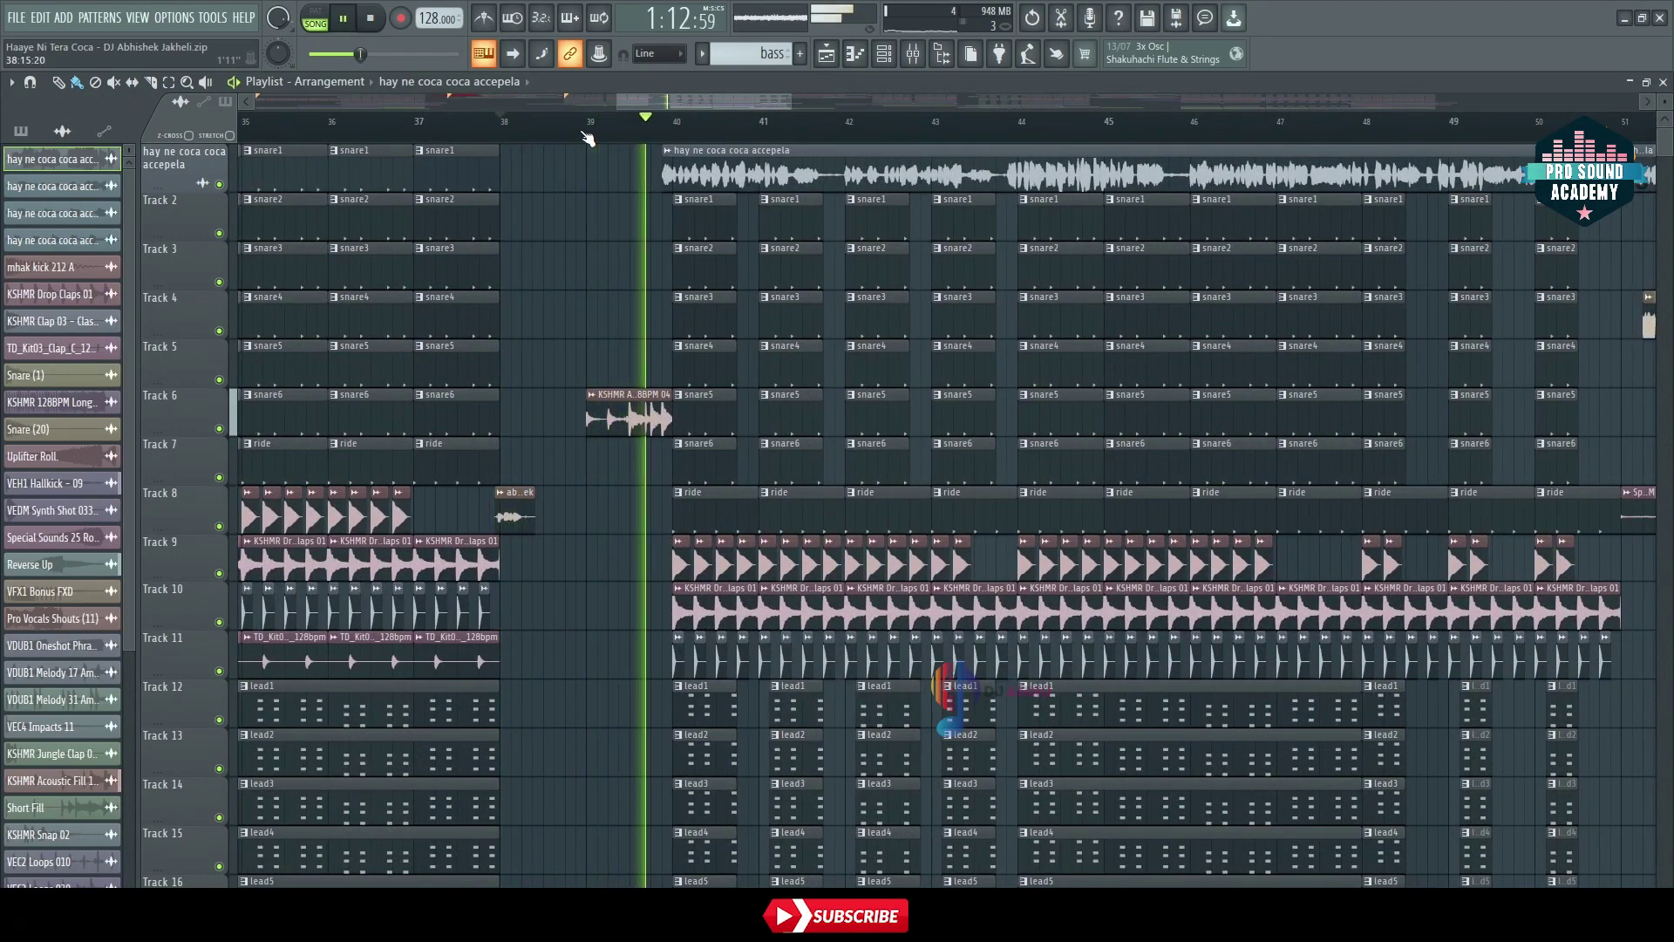
scroll(588, 138, down, 4)
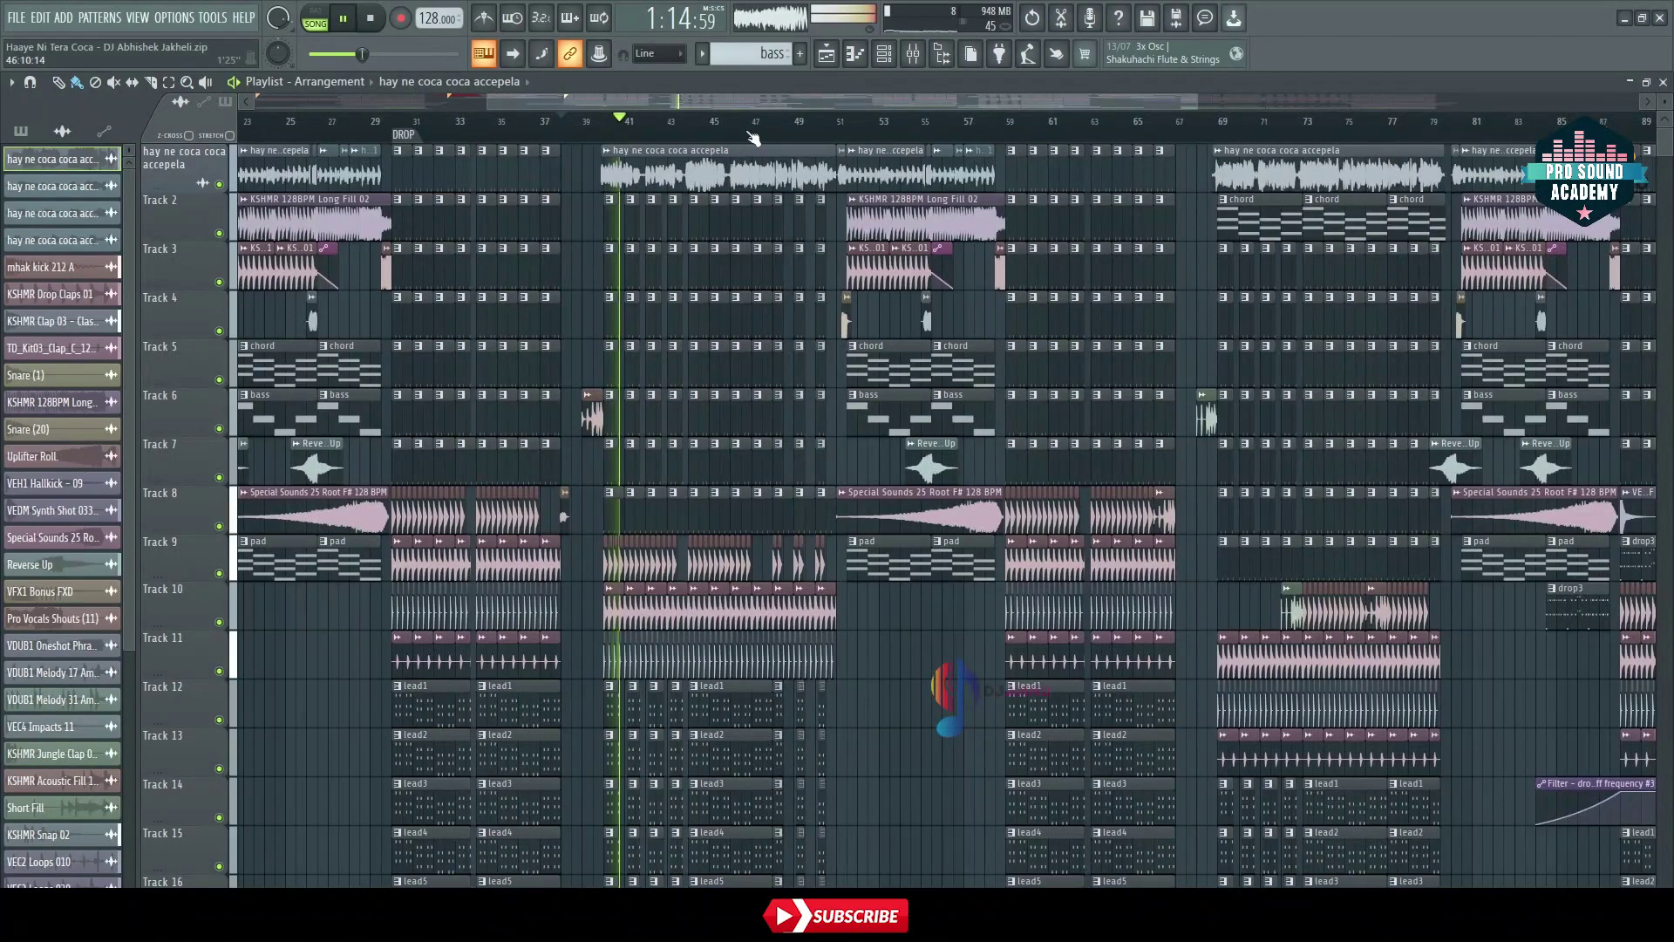
Stop playback and select the vocal clip starting at bar 40 with the snare1 clips beneath it up to bar 44
scroll(608, 139, up, 7)
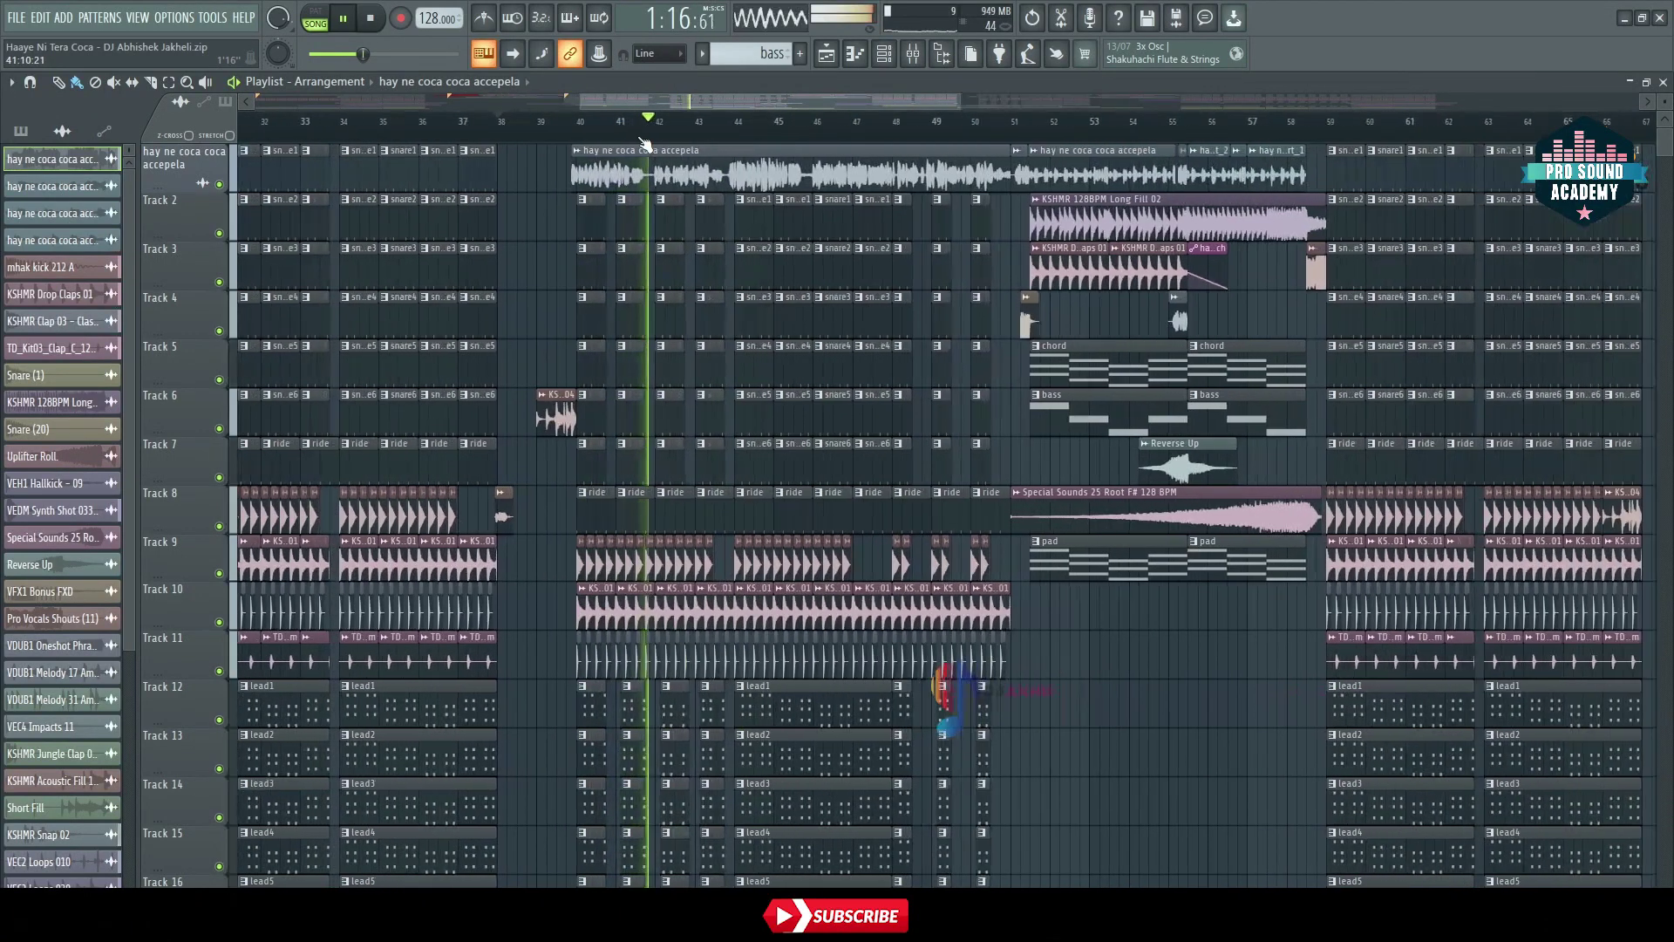
key(space)
drag(408, 209, 947, 91)
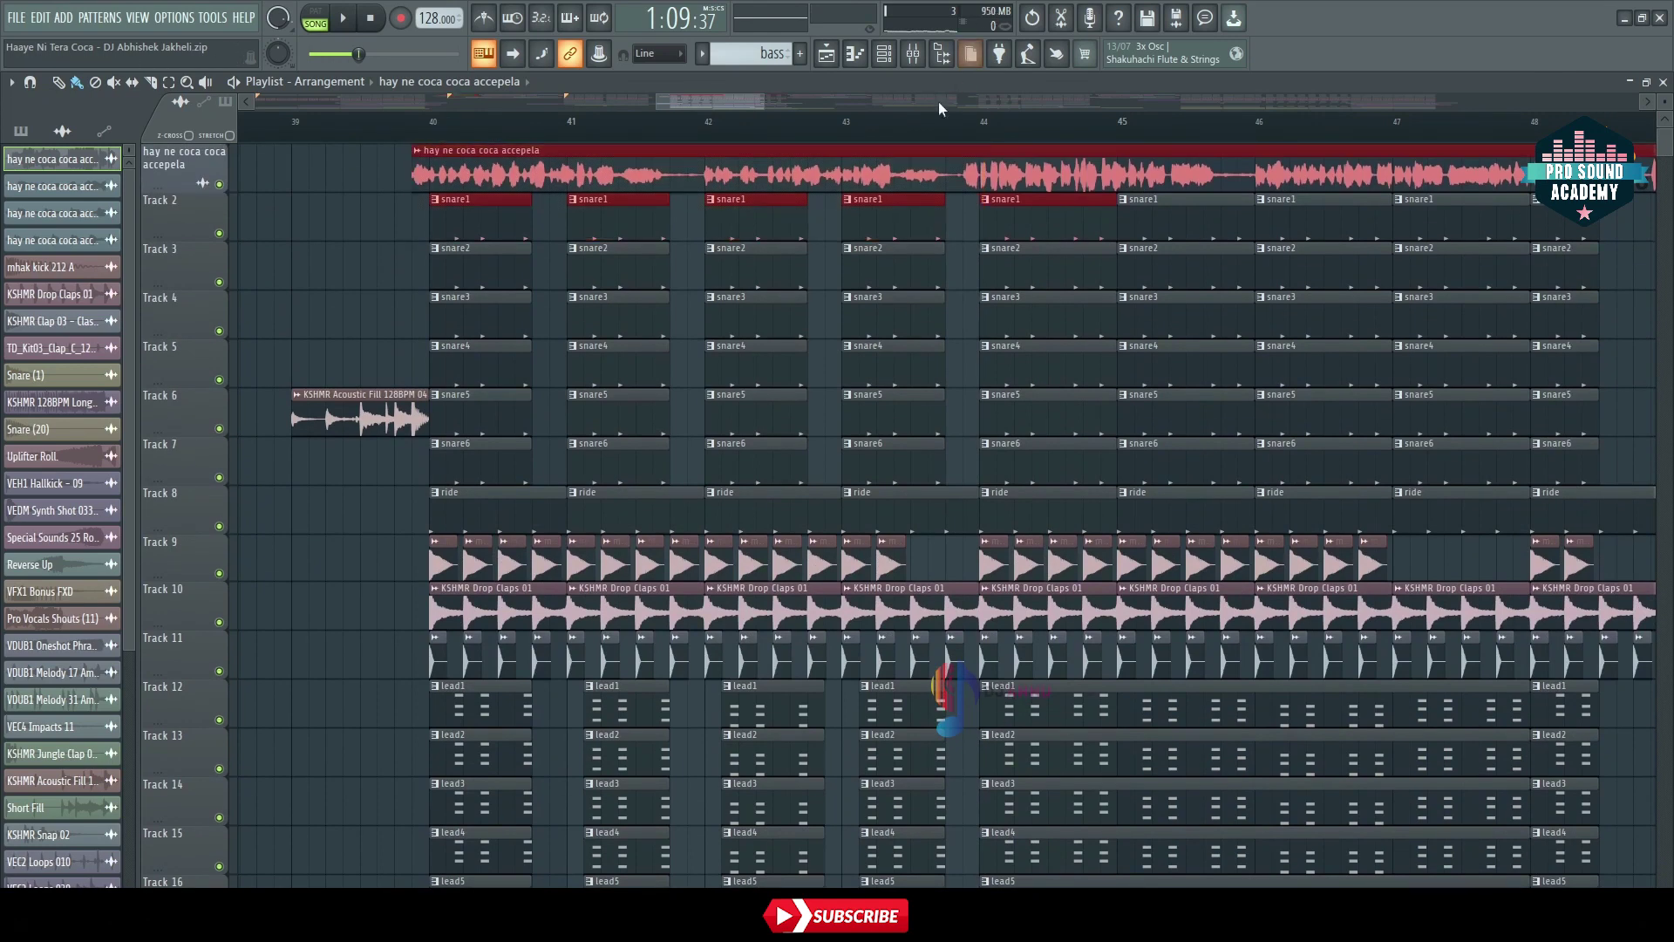
scroll(921, 140, down, 4)
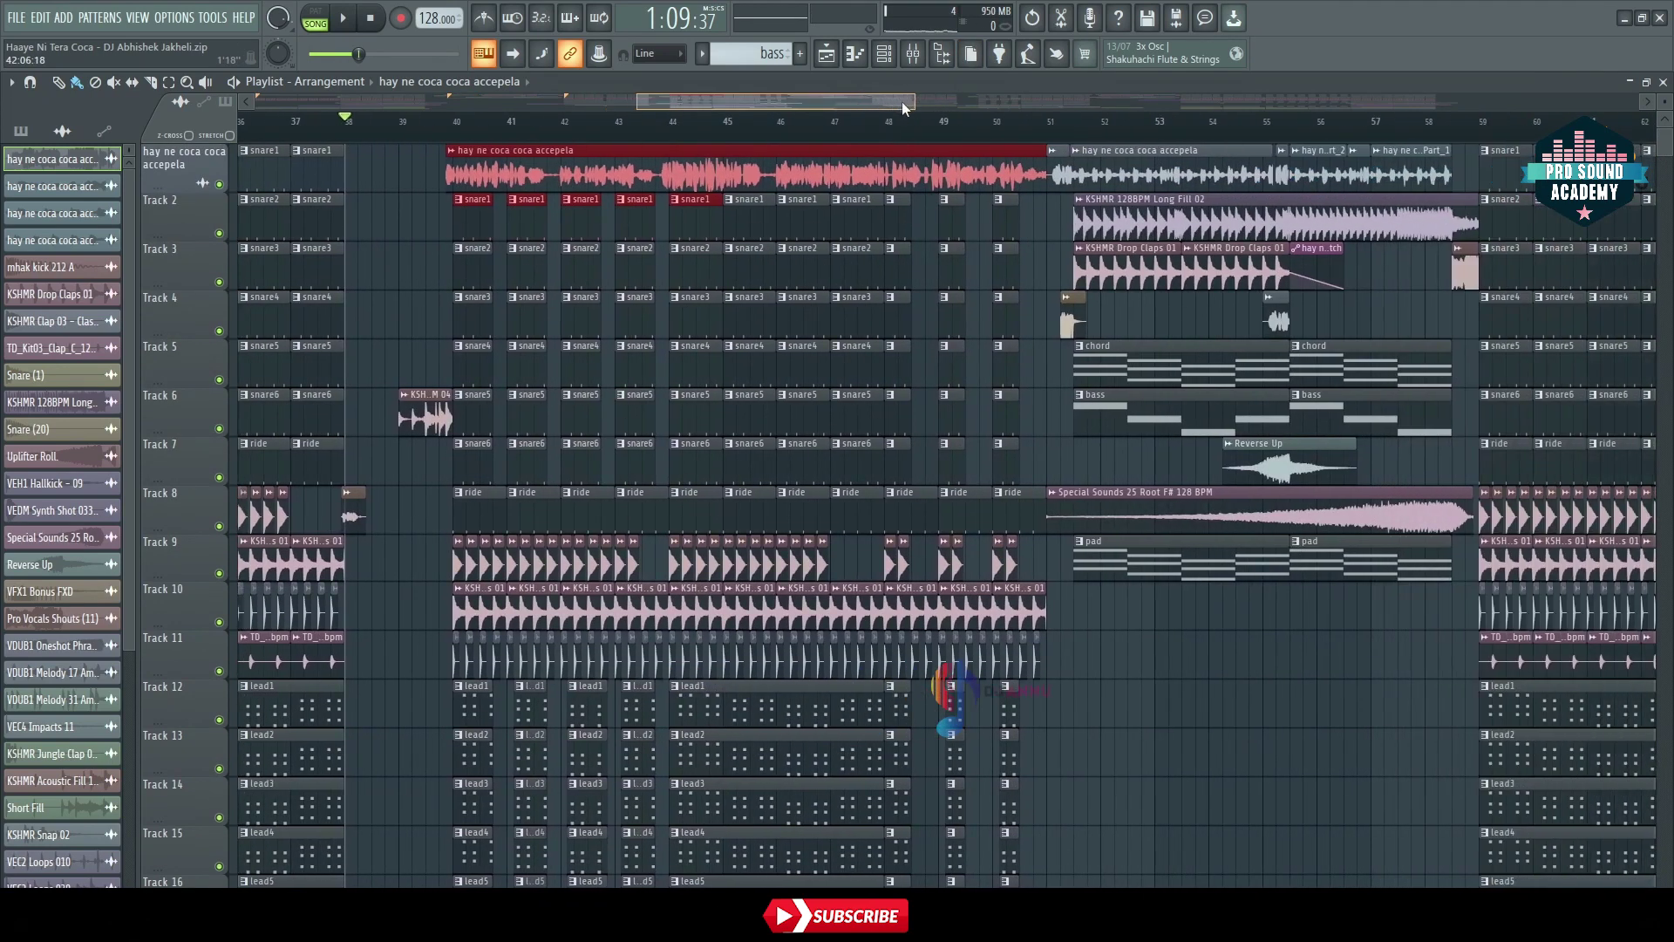
Play the end of the vocal section from around bar 49
click(870, 141)
key(space)
scroll(915, 142, down, 2)
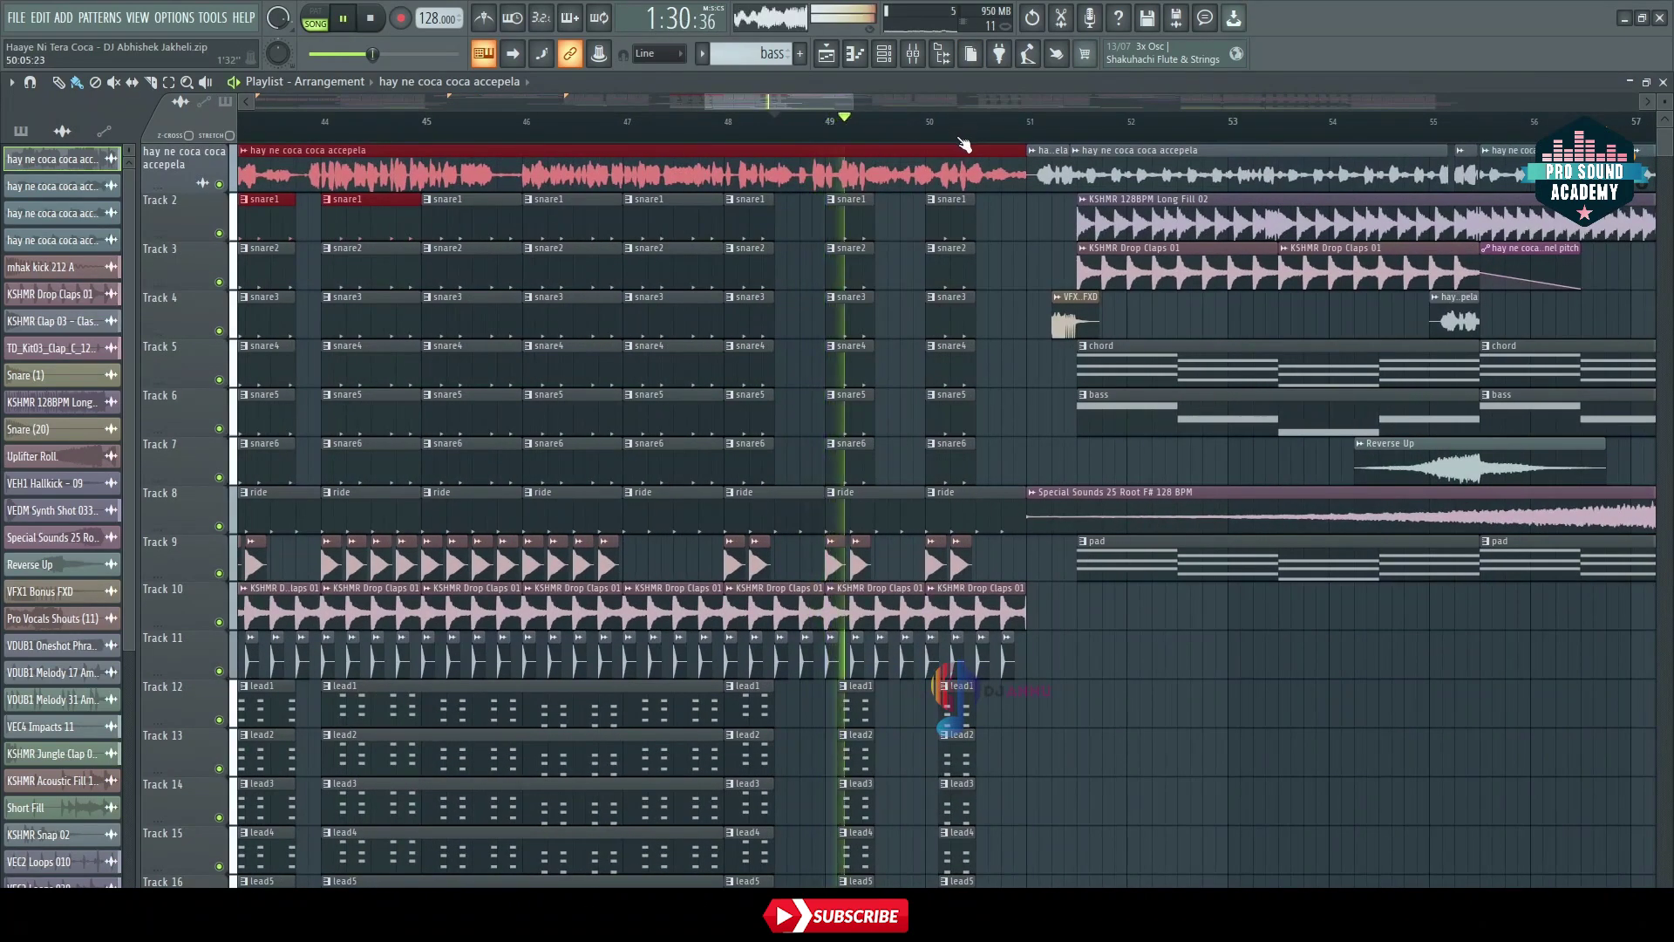
scroll(955, 104, right, 2)
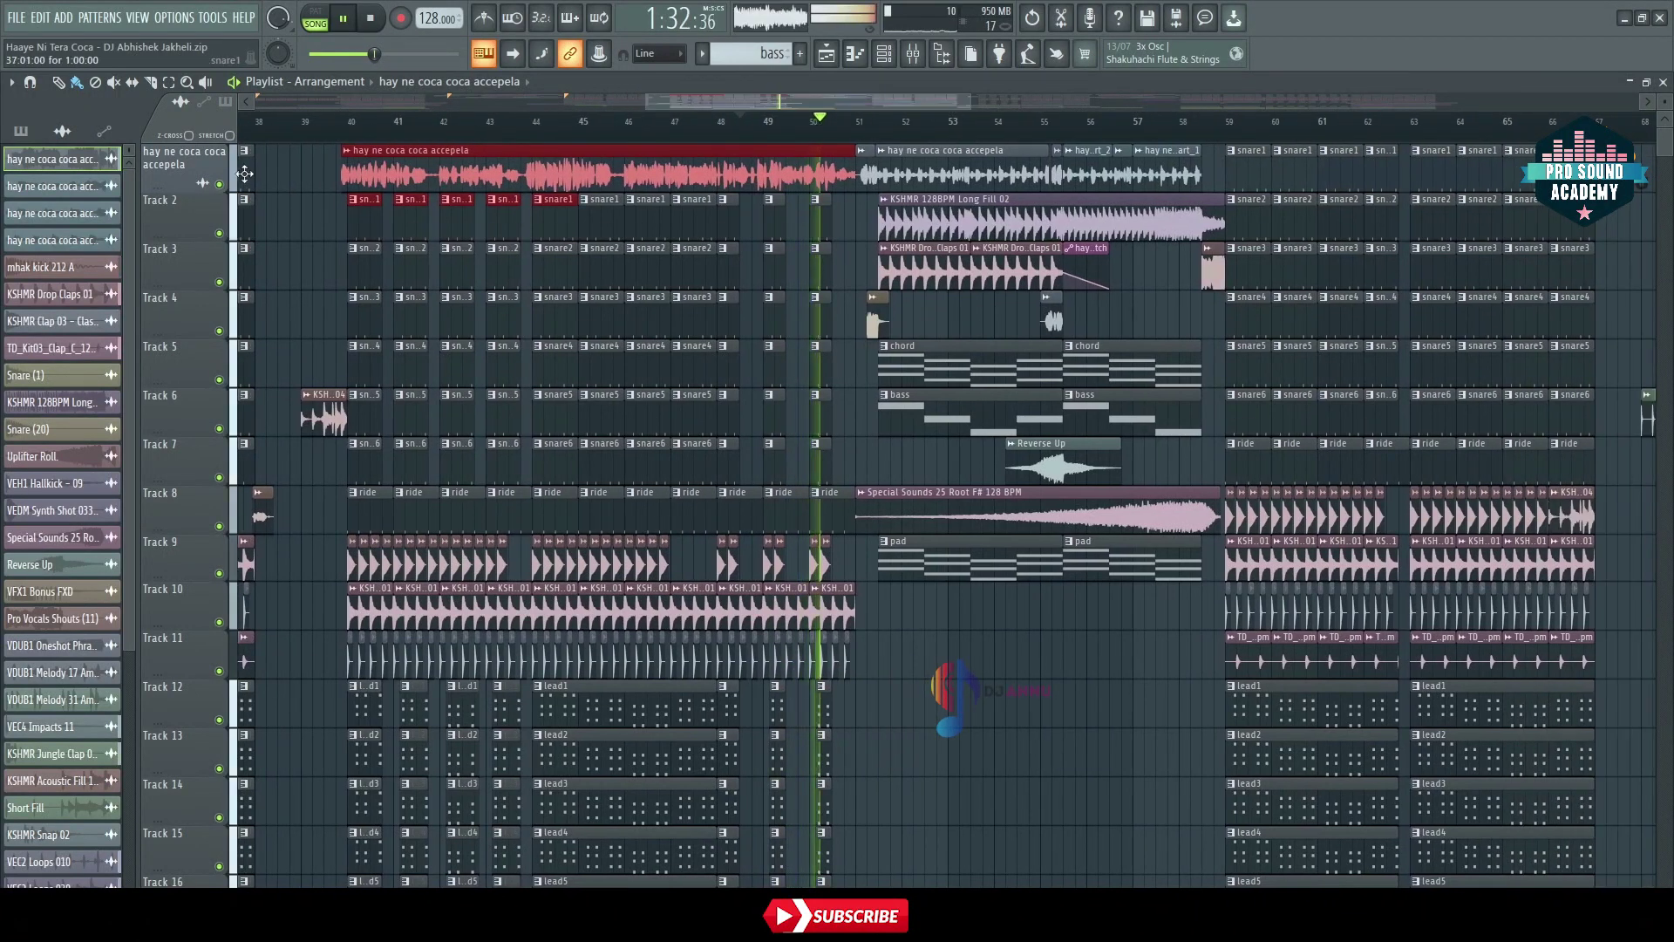
Play the second build-up up to around bar 58 with the top vocal track muted, and unmute that track at its end
click(220, 185)
scroll(959, 105, up, 3)
drag(853, 103, 903, 102)
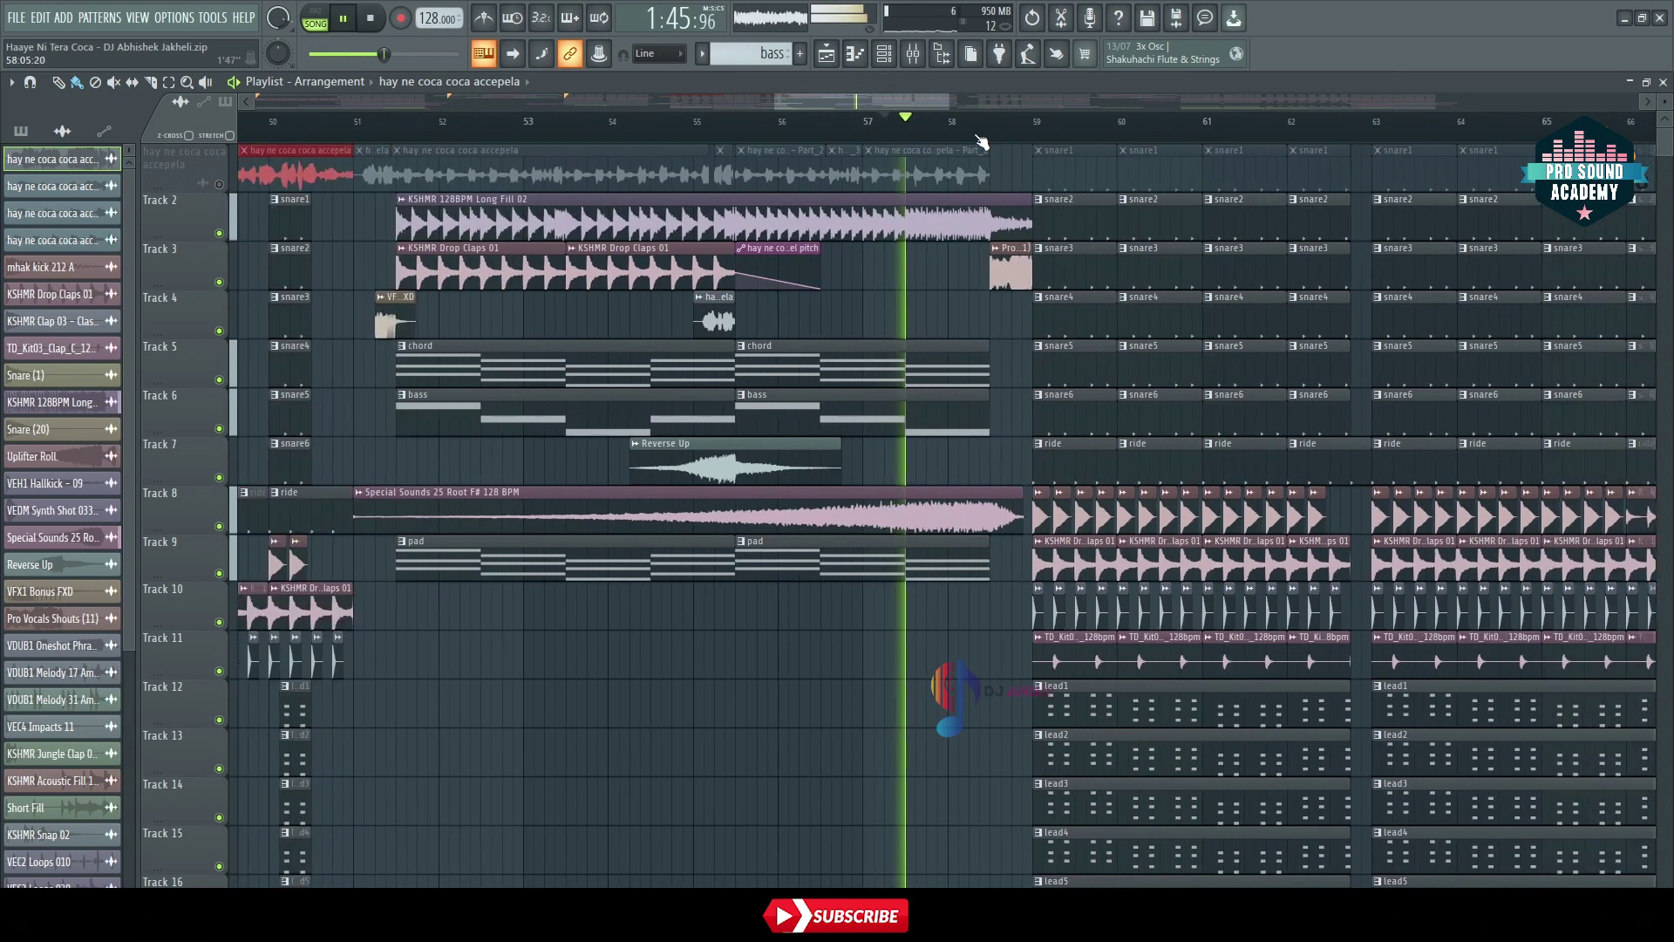
scroll(980, 142, down, 2)
click(222, 186)
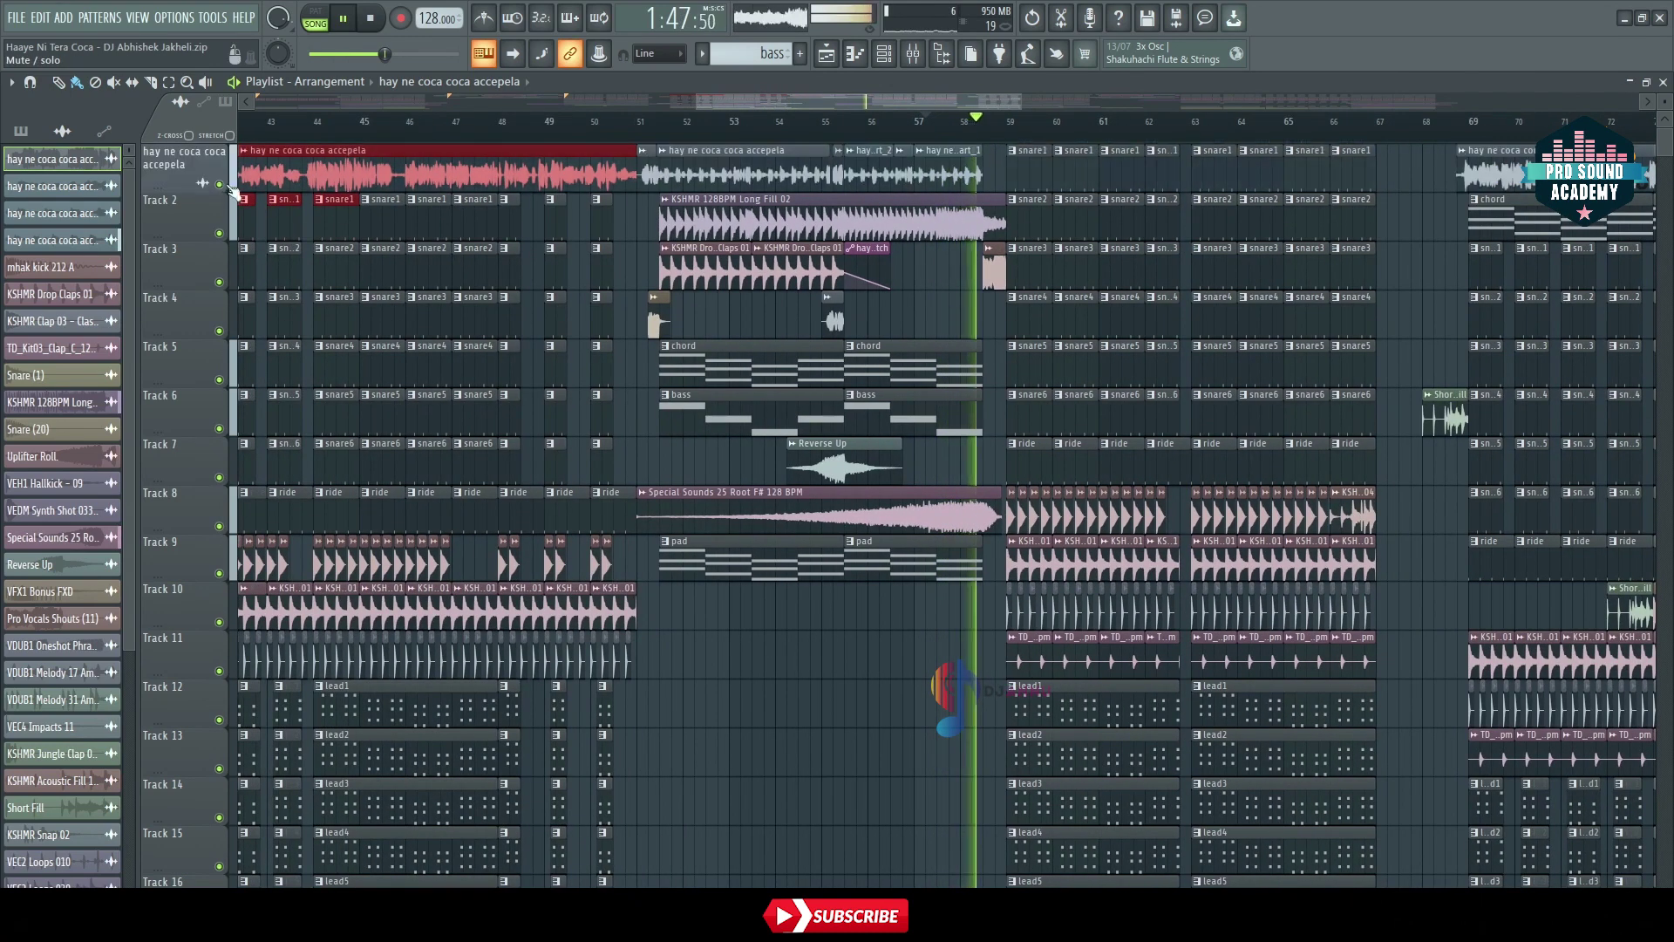
Stop playback and look over the whole arrangement, from the intro to the outro around bar 112, across all its tracks
drag(1030, 102, 1172, 103)
key(space)
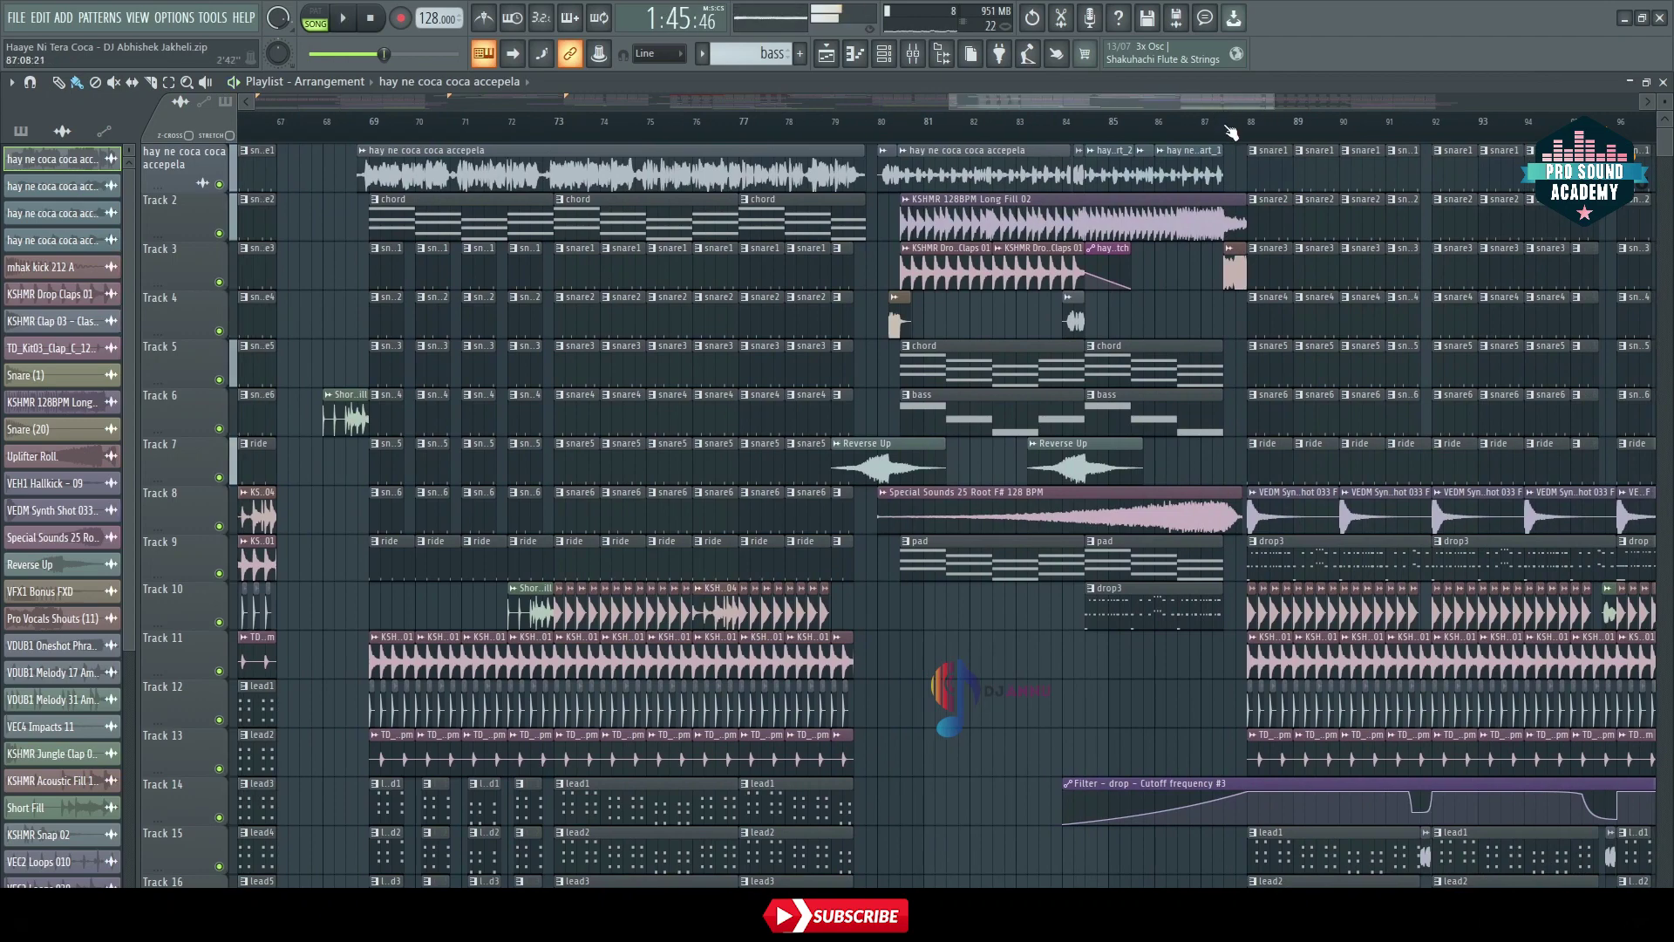
scroll(1231, 130, down, 6)
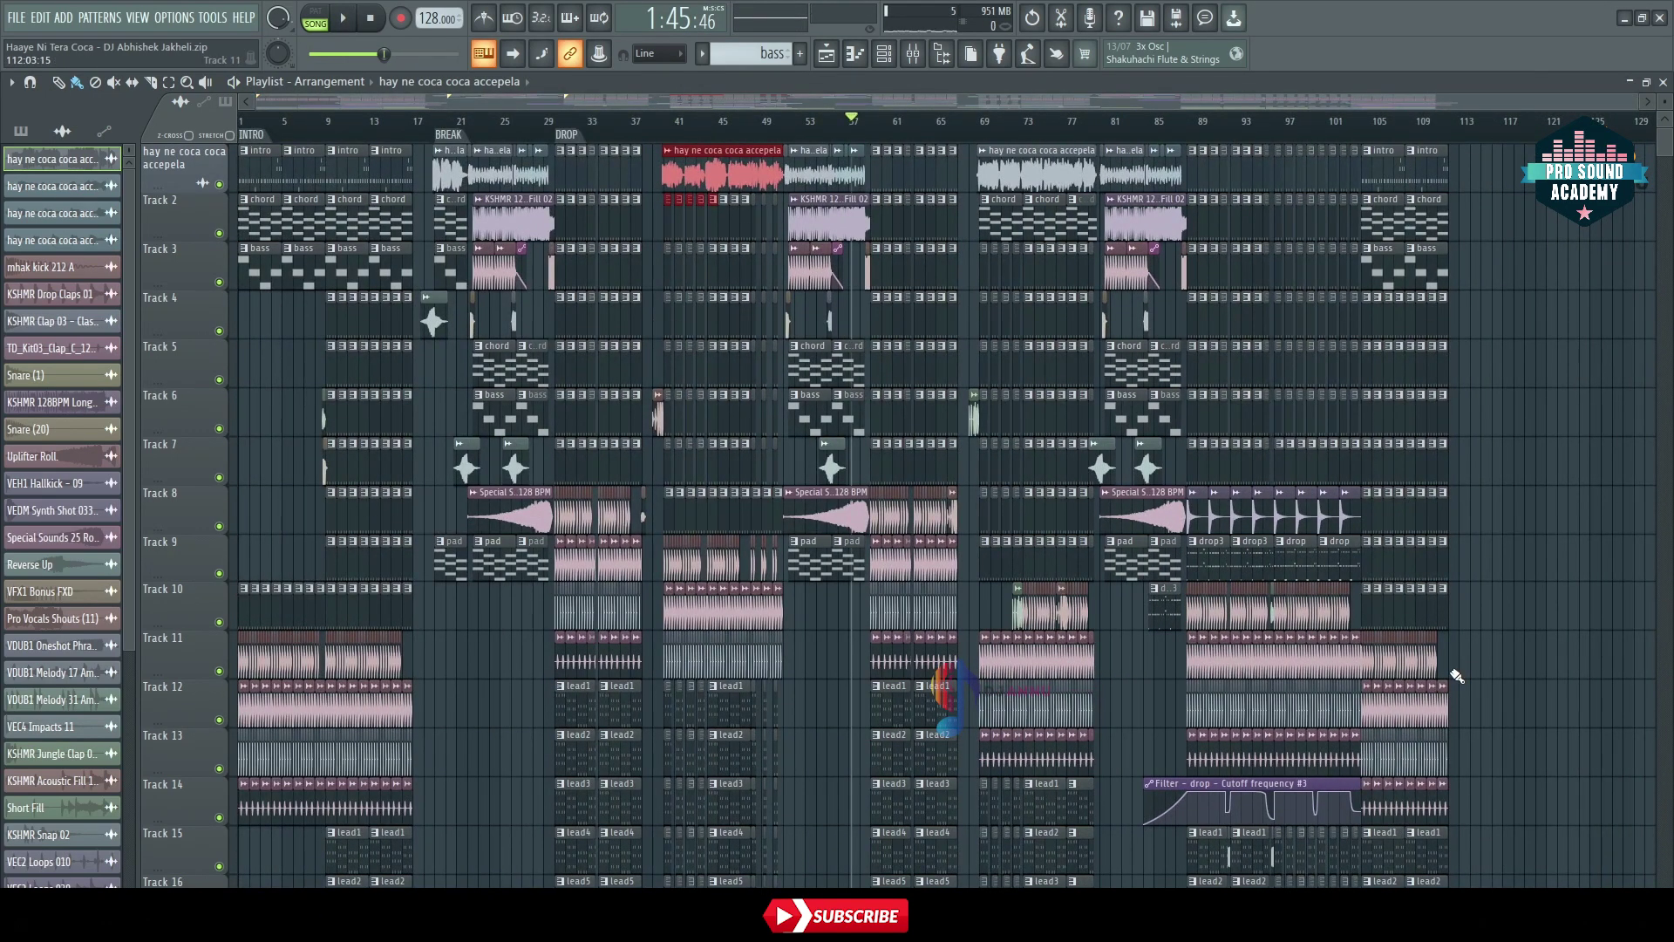
scroll(1454, 676, down, 3)
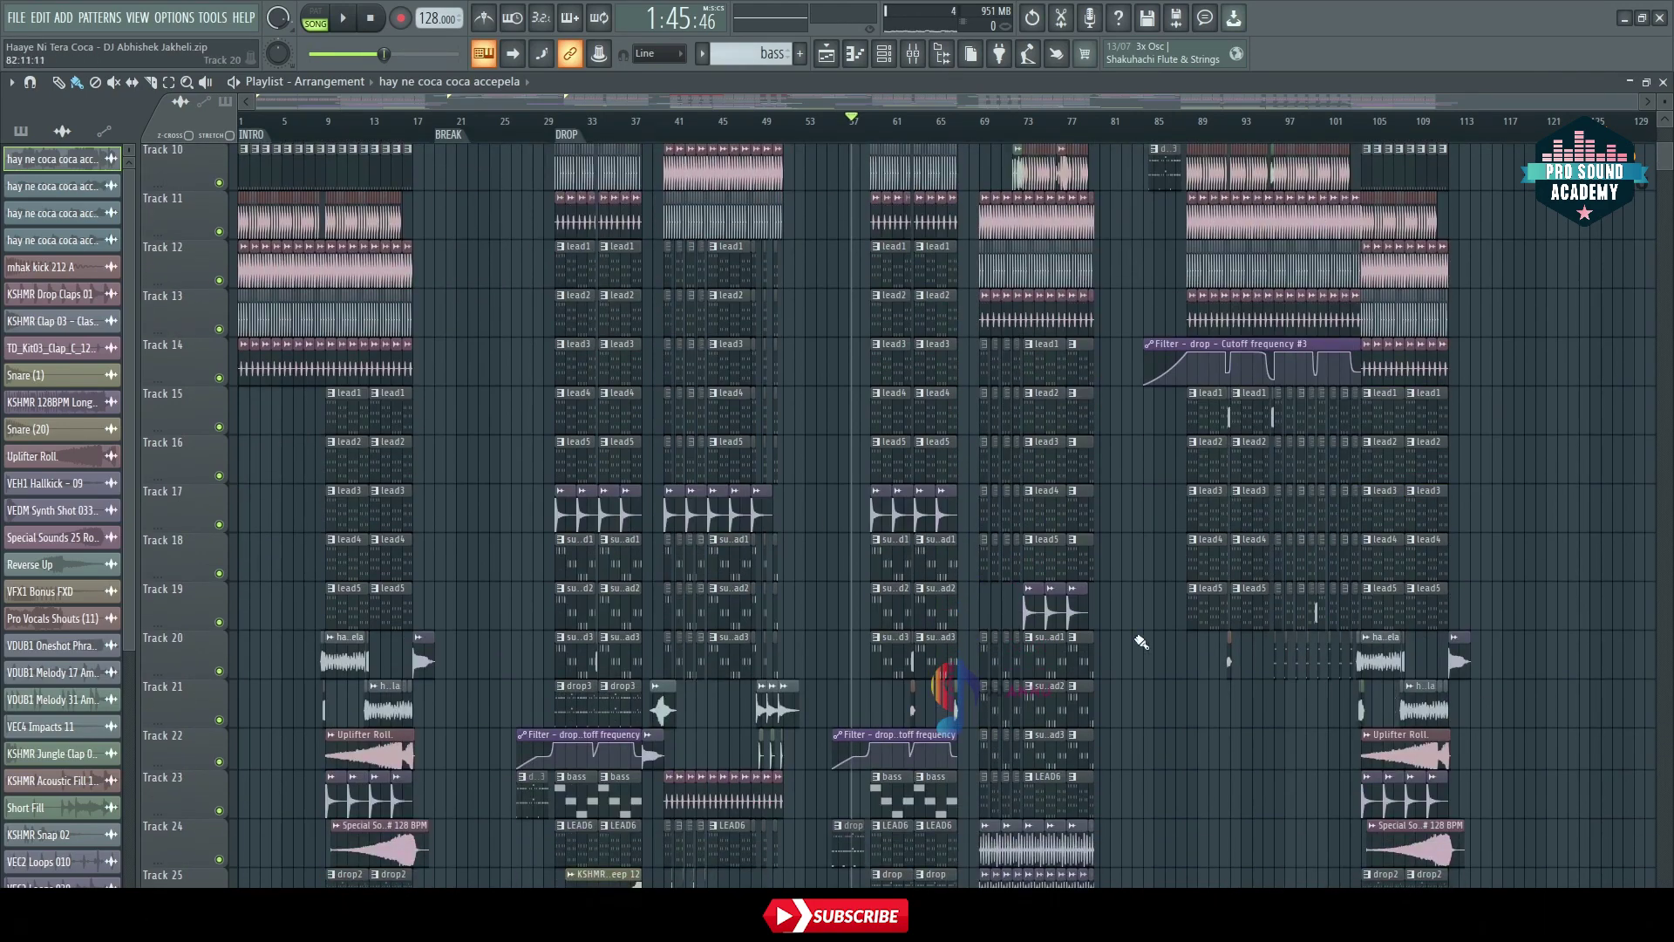
scroll(1142, 641, down, 2)
scroll(1147, 637, up, 5)
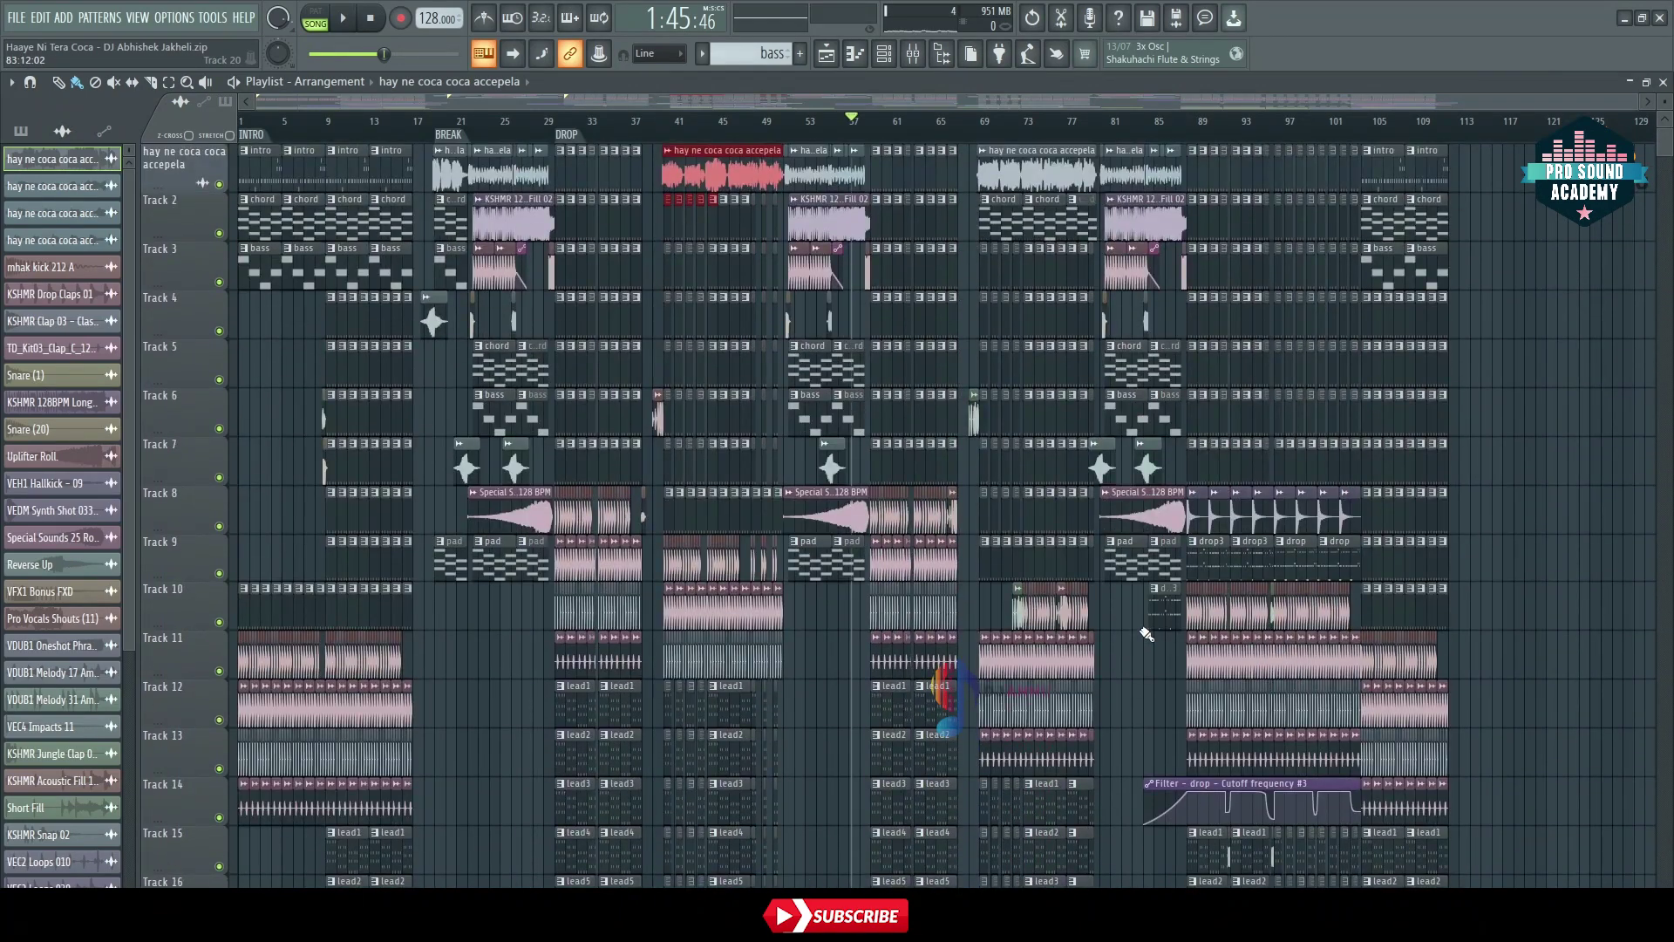
scroll(1513, 136, down, 4)
scroll(1514, 137, up, 4)
scroll(1386, 279, right, 5)
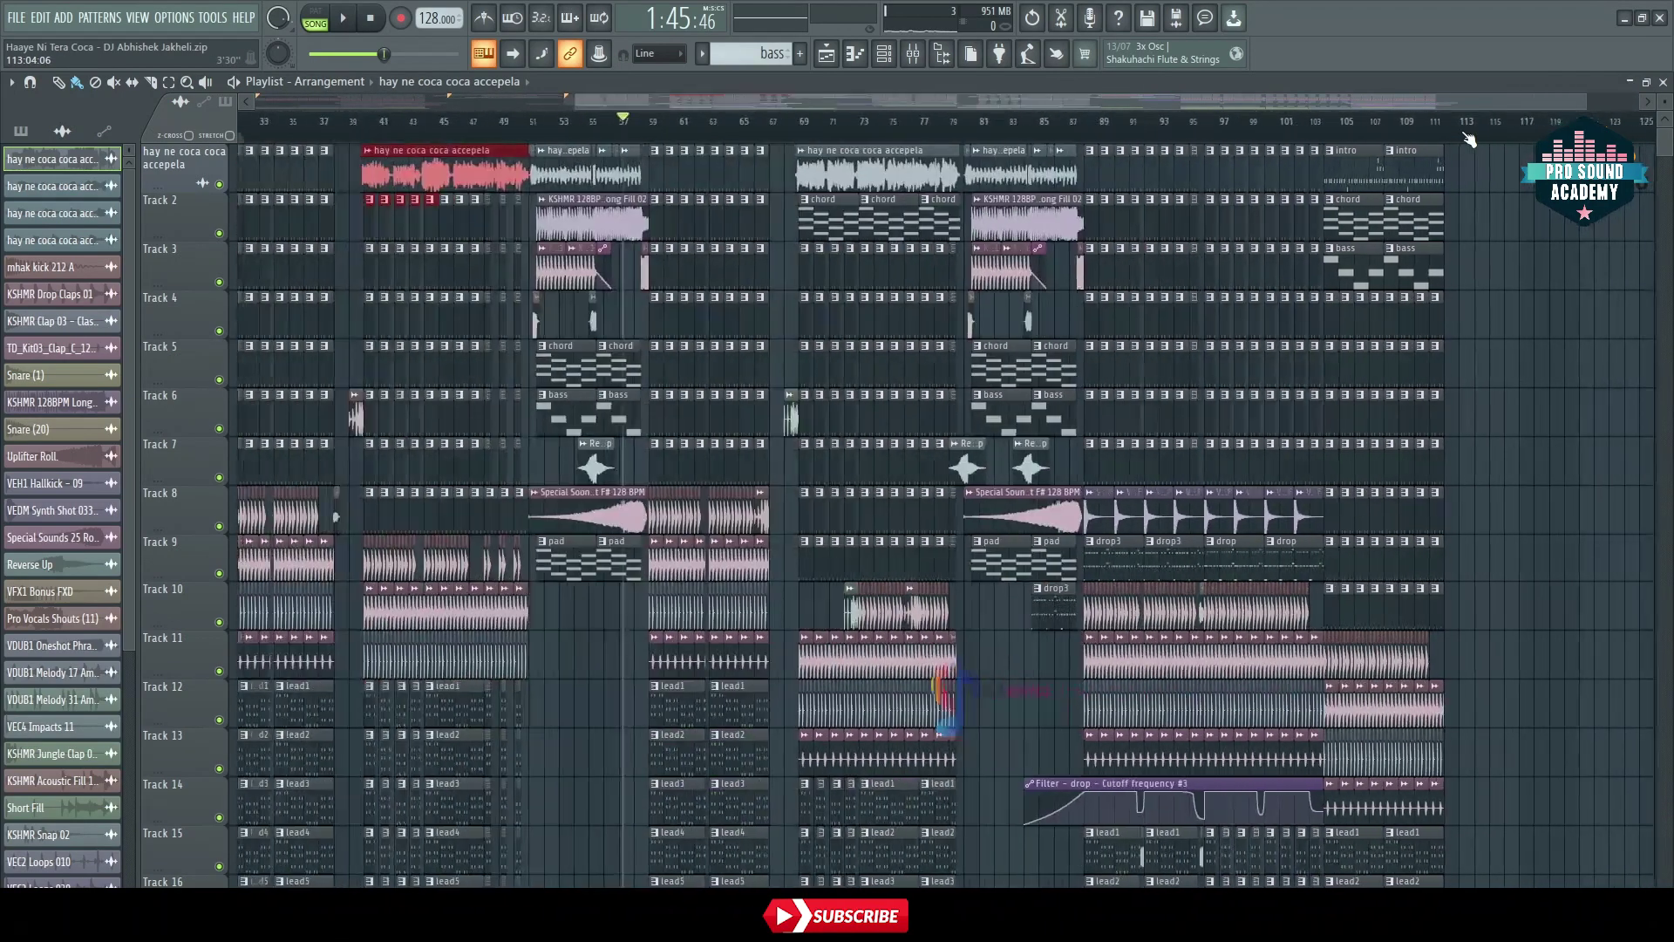
scroll(1304, 417, left, 5)
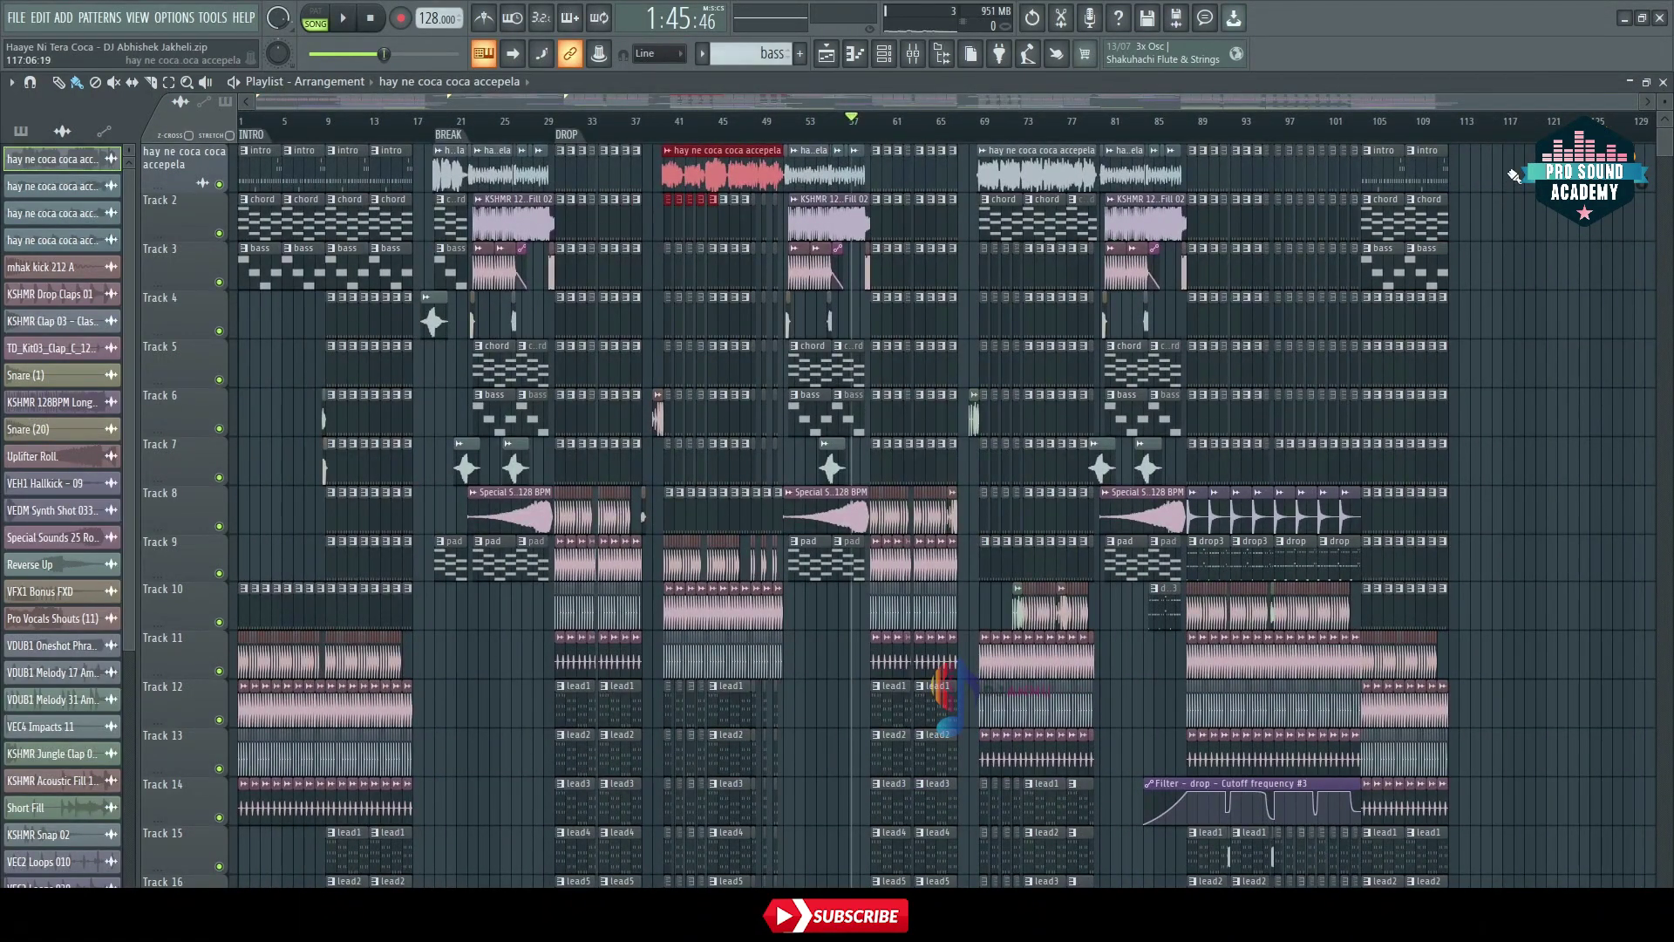
drag(1515, 170, 138, 798)
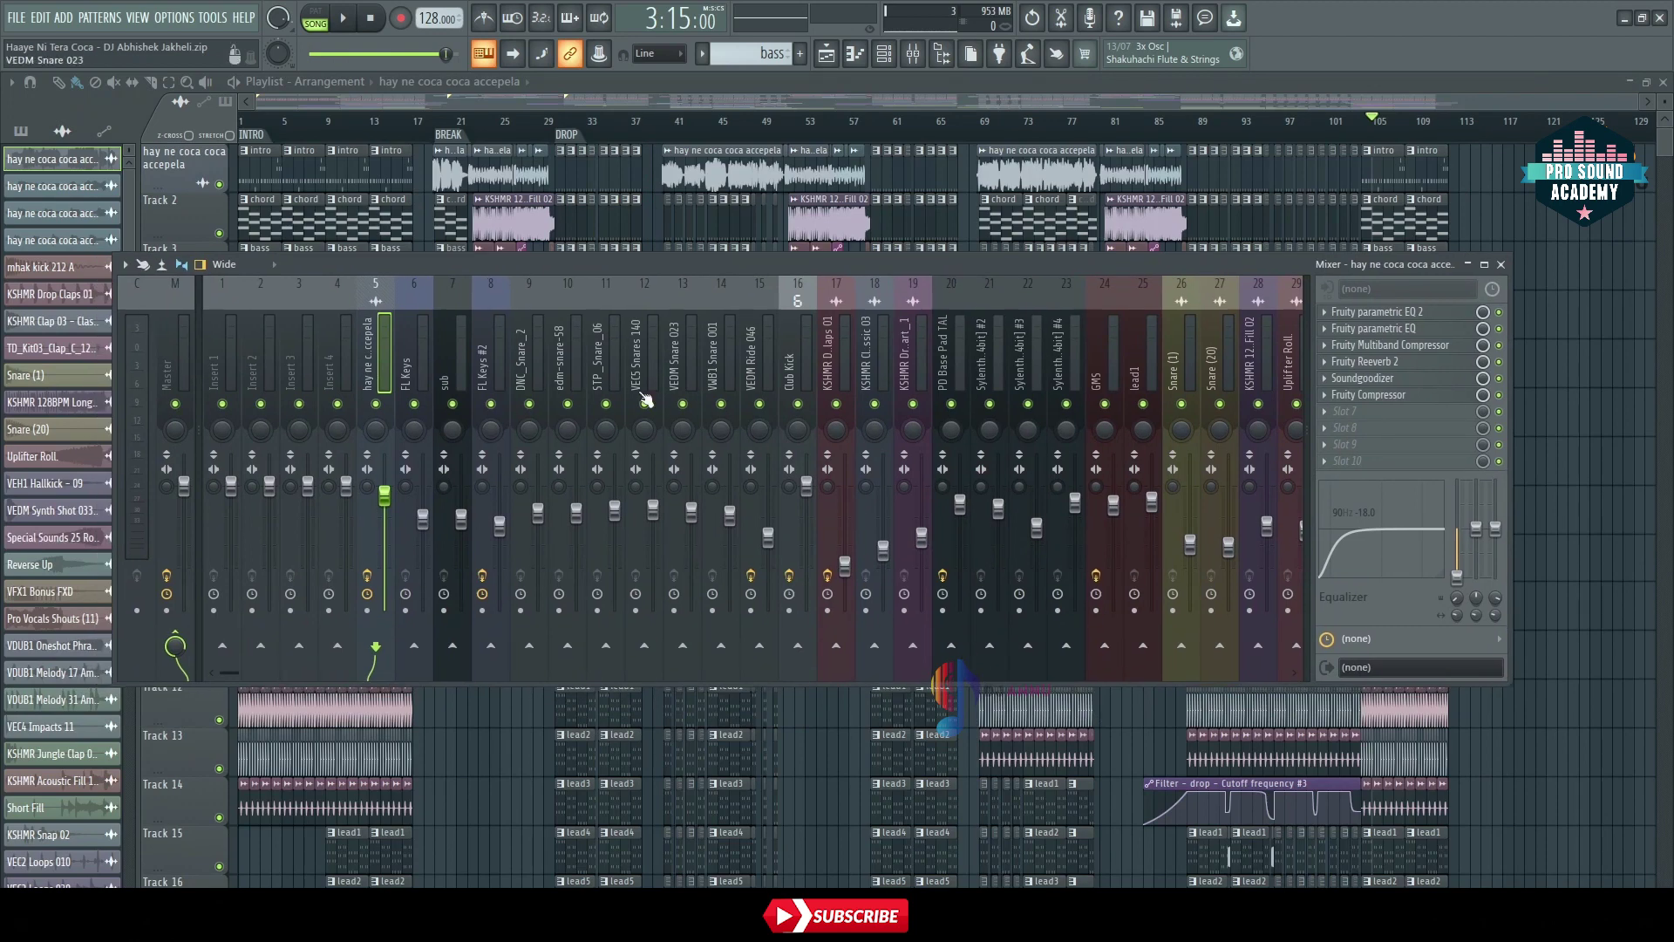
Inspect the Fruity Limiter on the mixer's Master track, and close the limiter and the mixer
click(168, 384)
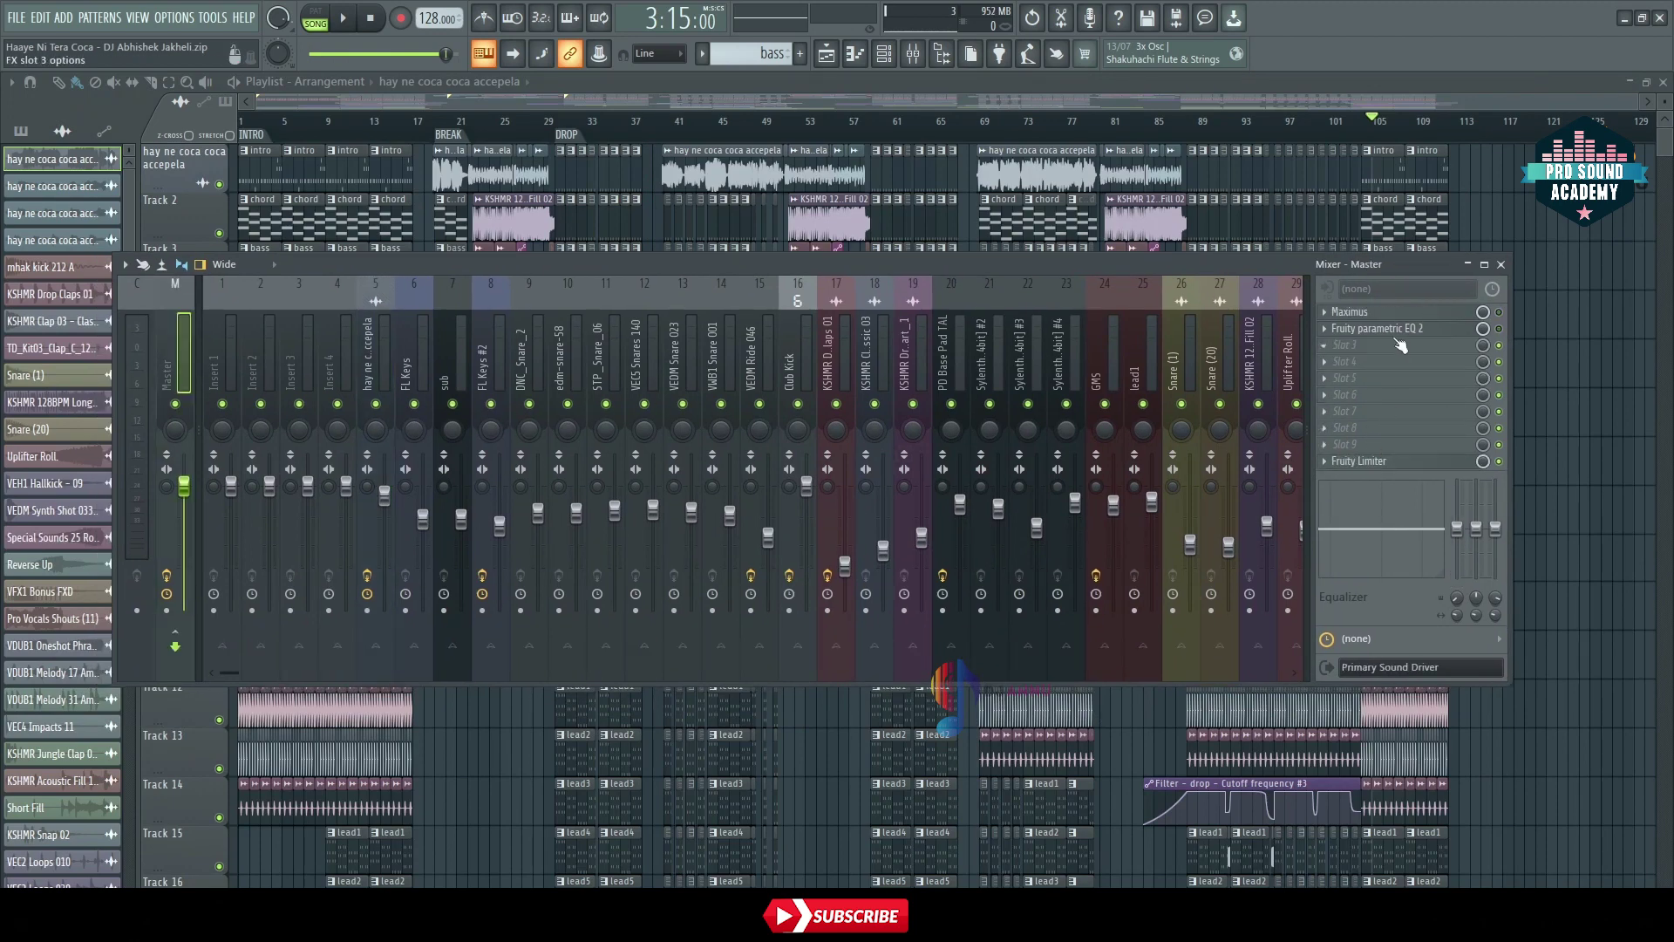
click(1403, 464)
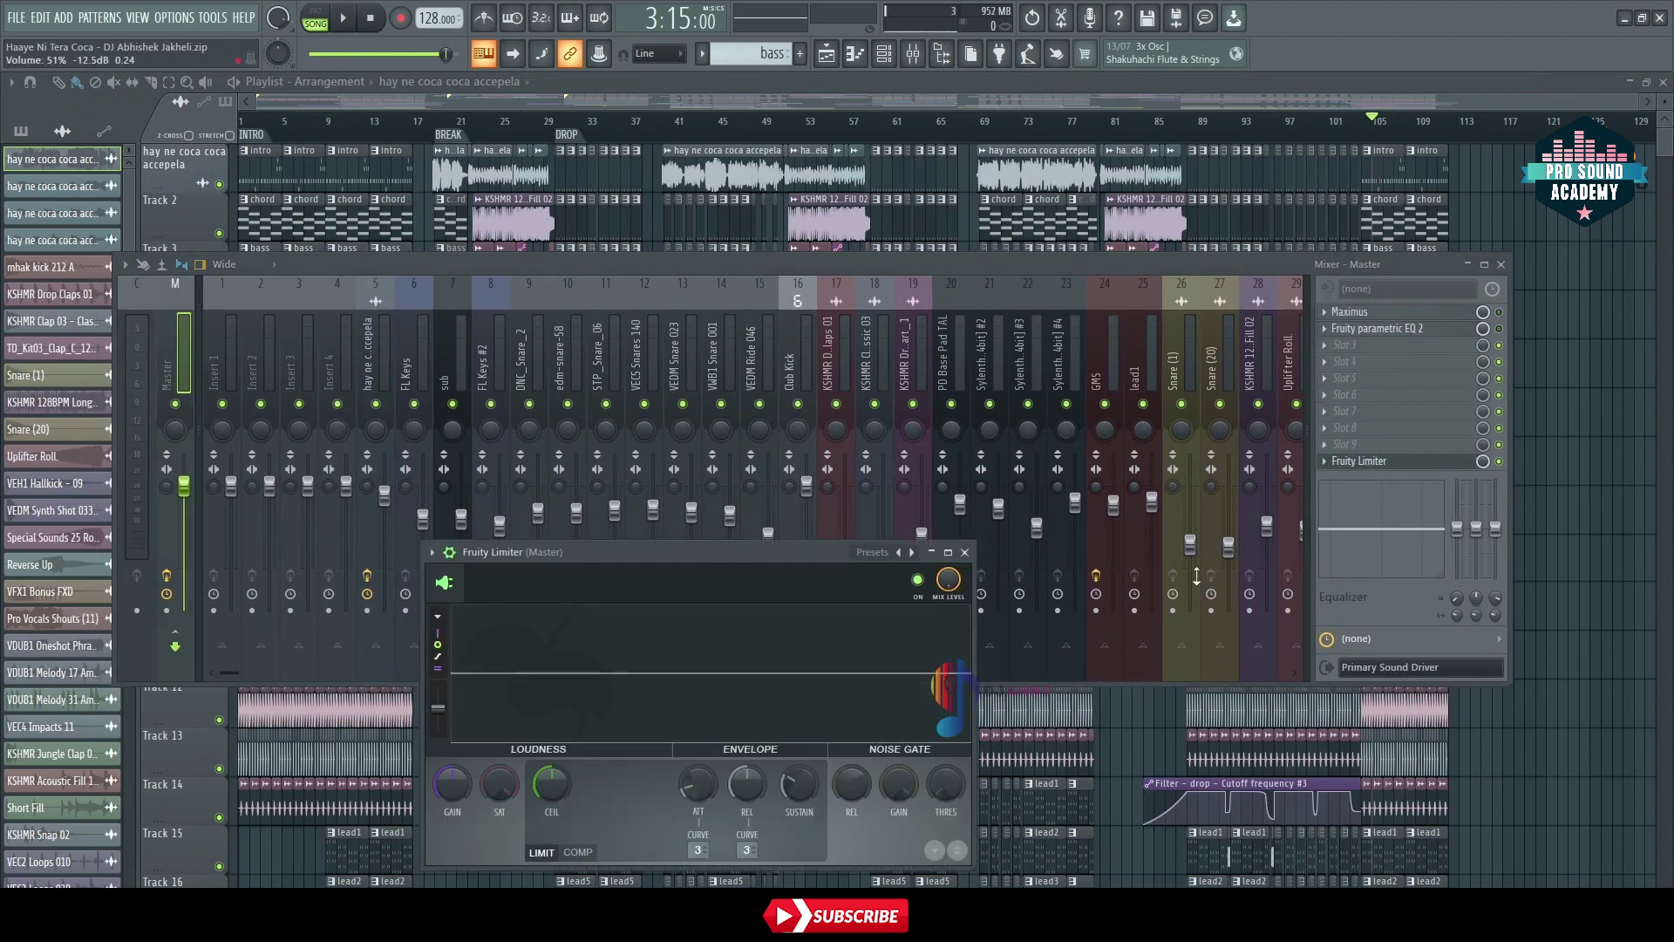
drag(689, 583, 872, 388)
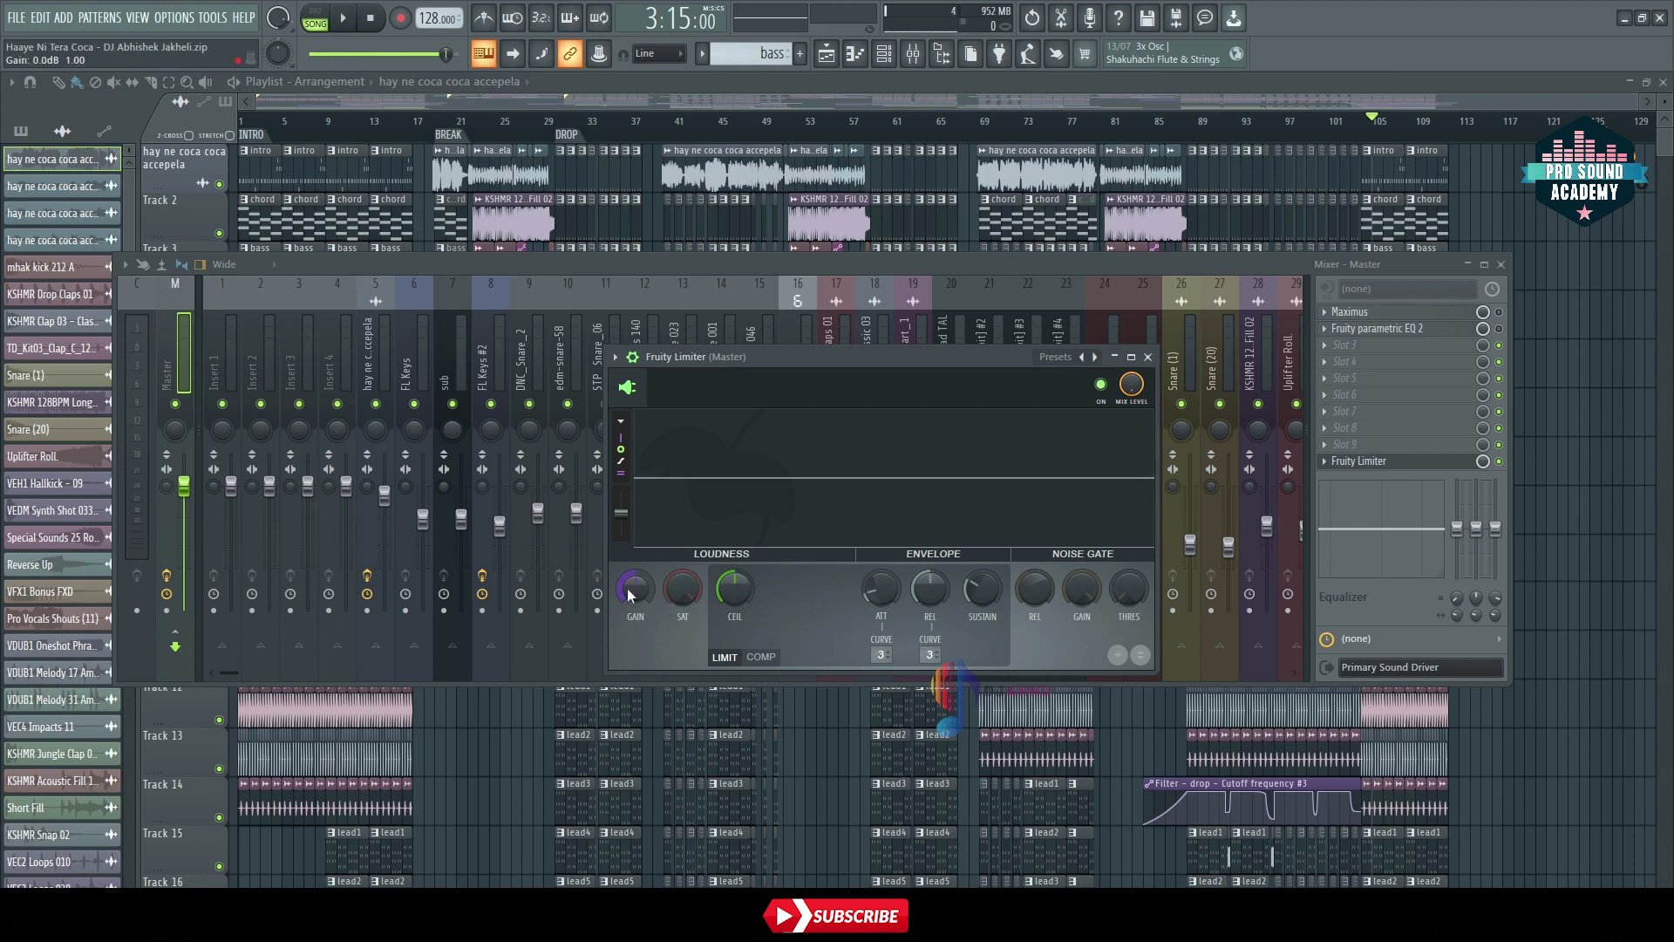
click(1149, 358)
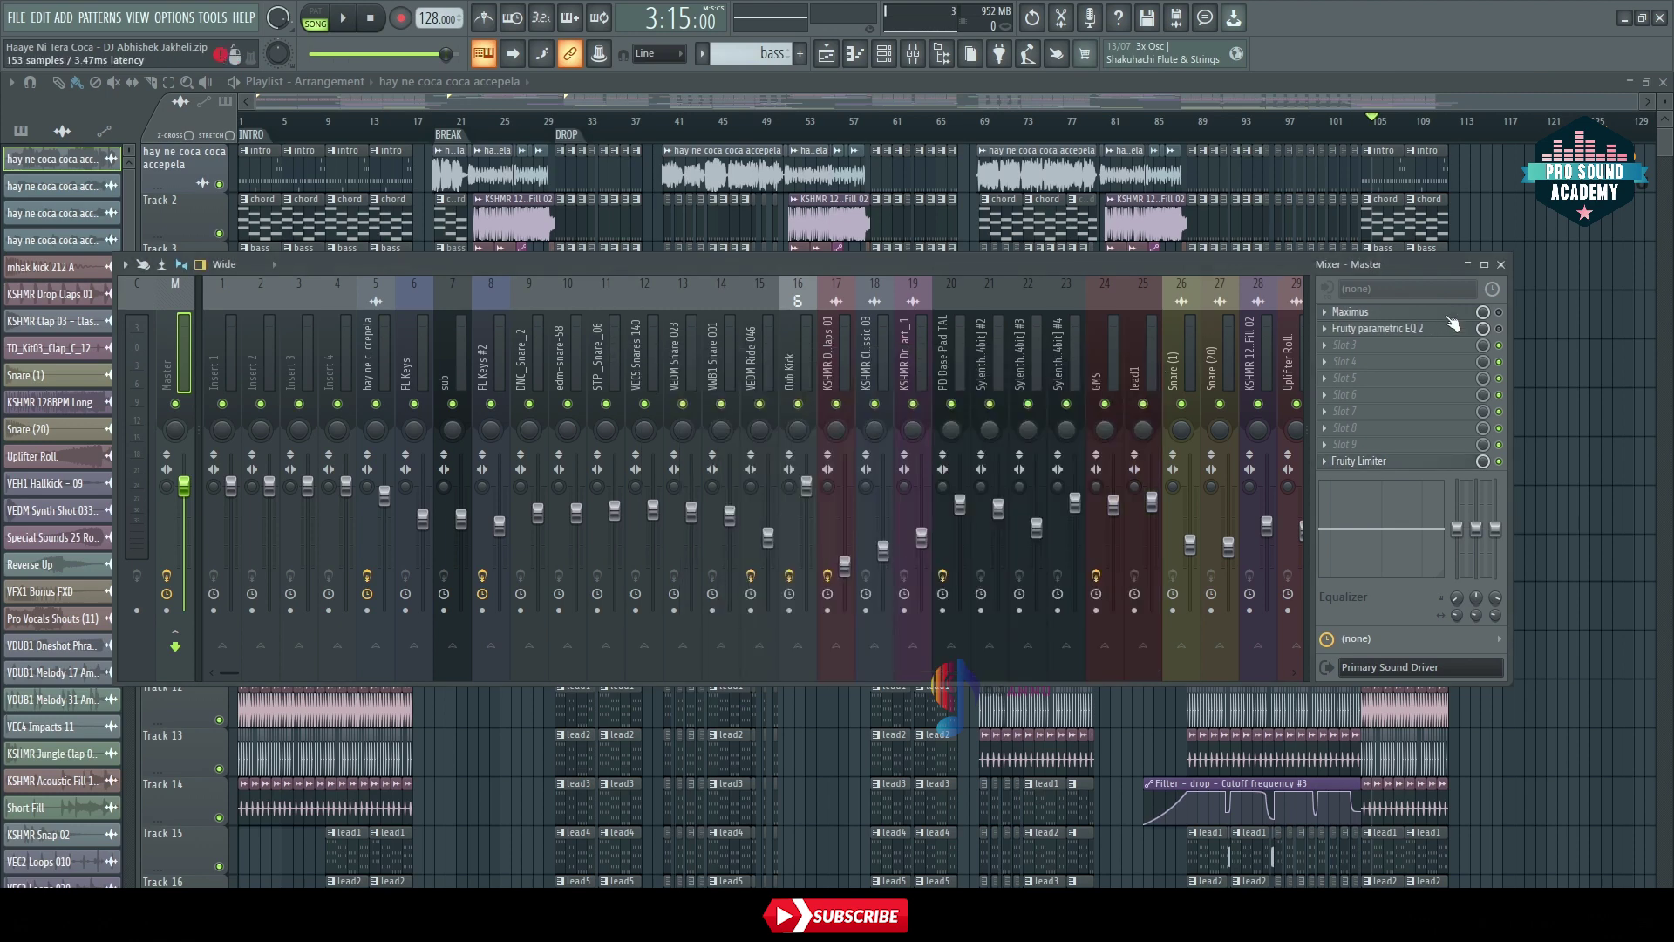
click(1501, 265)
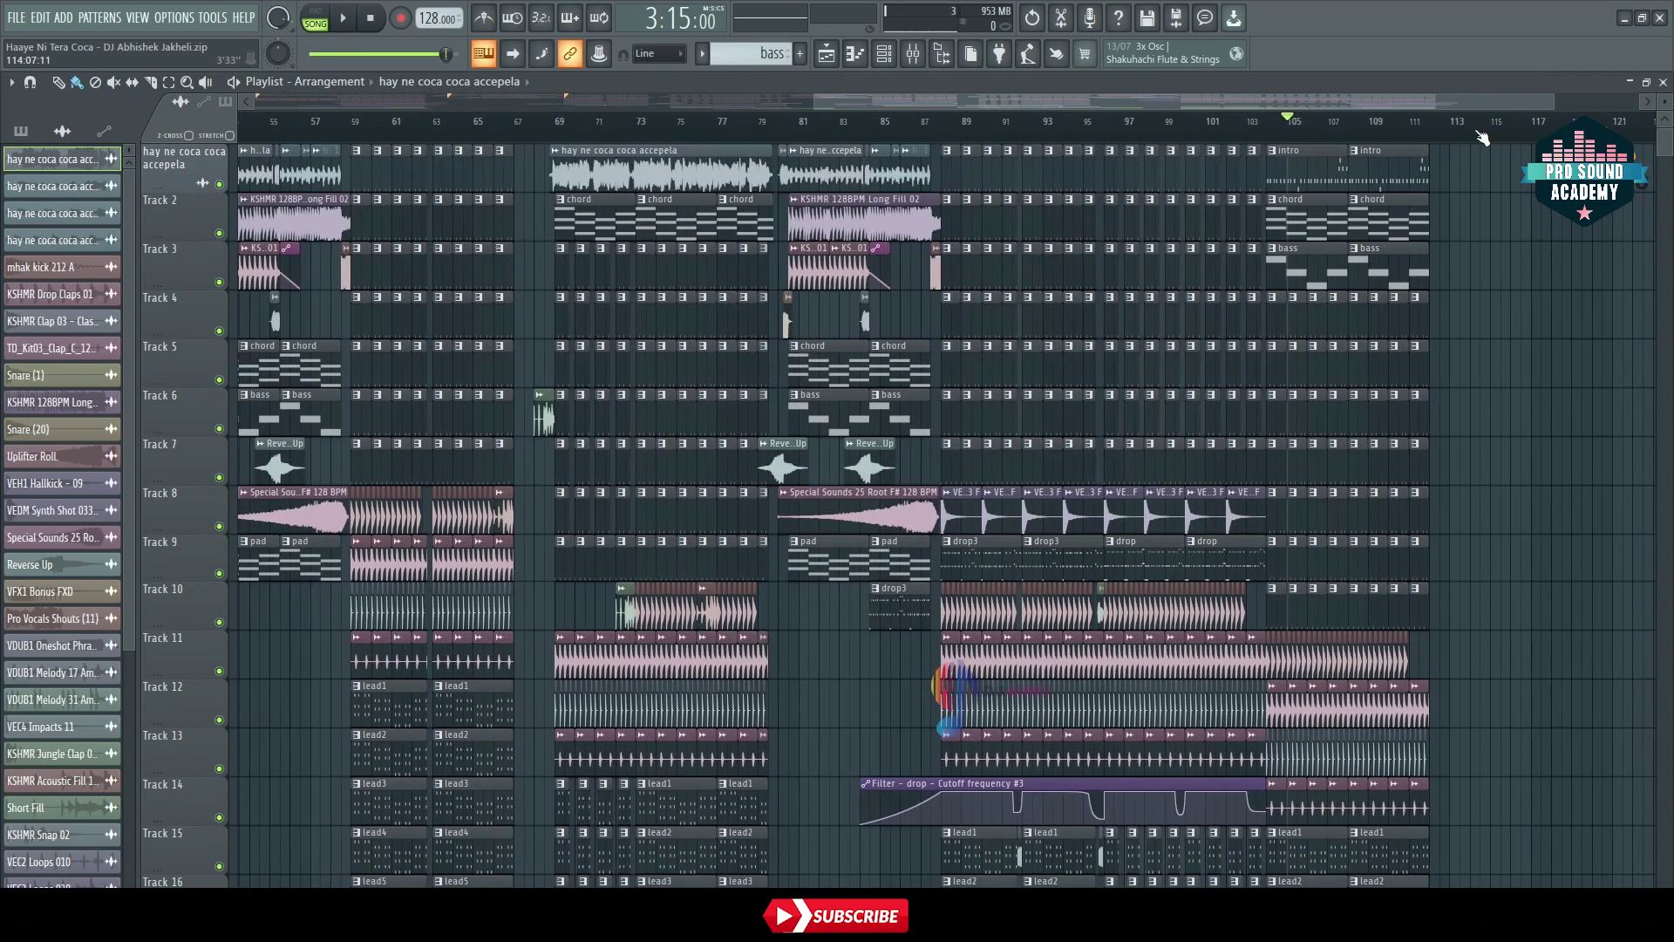
Look through the full arrangement once more, down to Track 33 and back up to the upper tracks
scroll(1484, 461, down, 10)
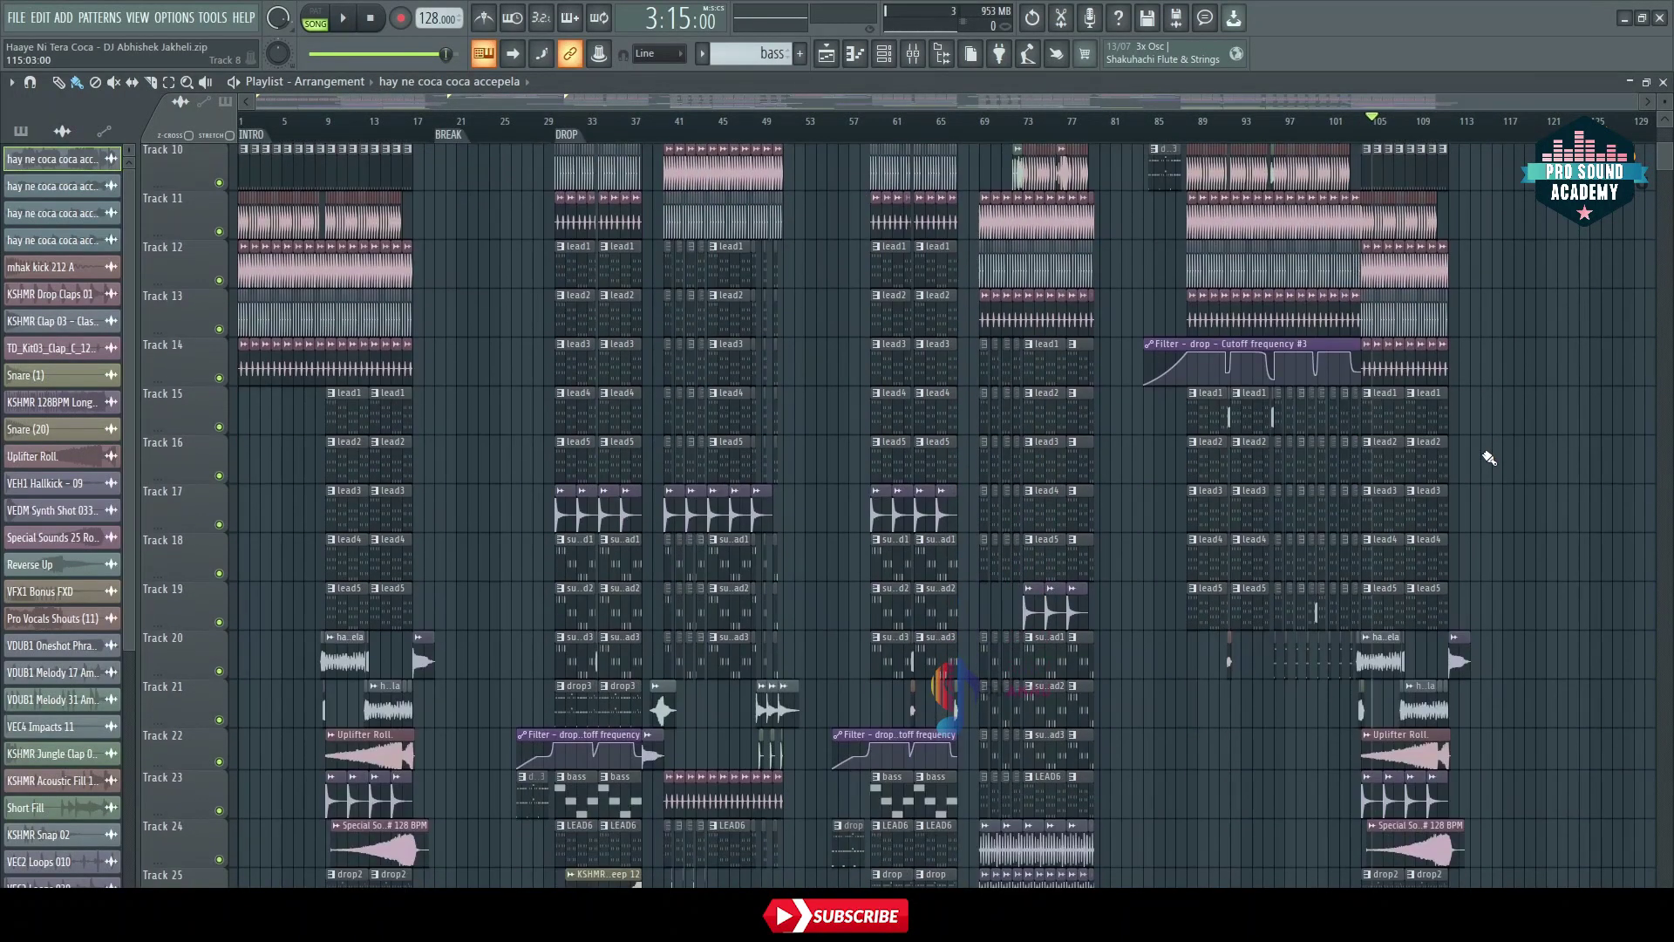
scroll(1488, 459, up, 4)
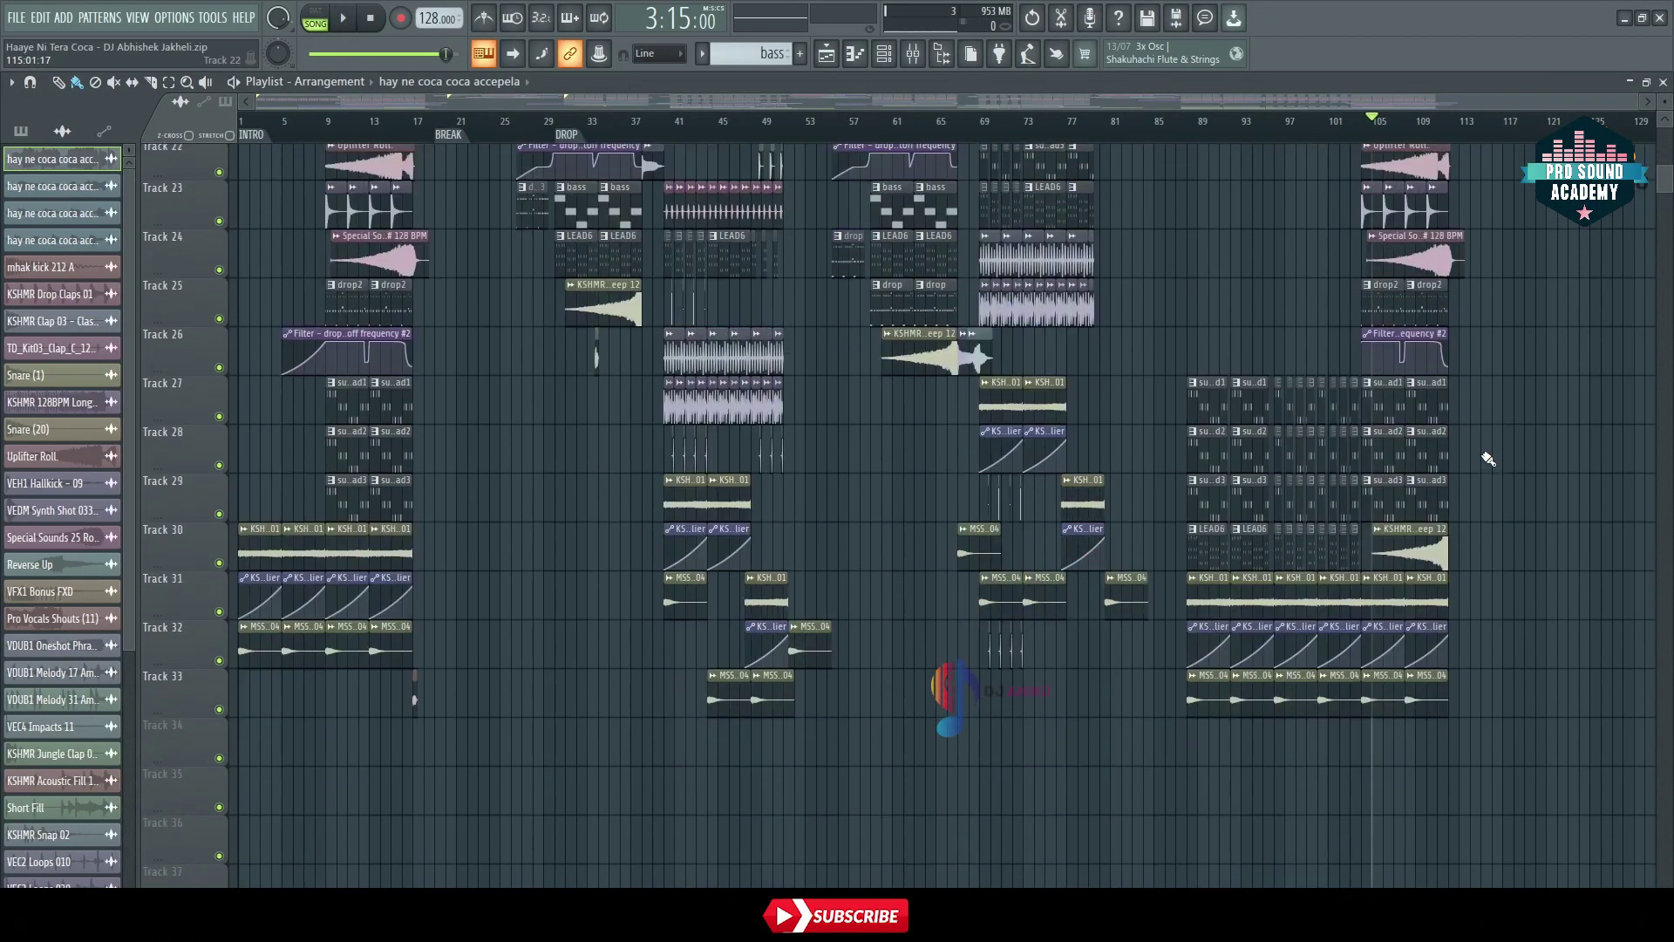
scroll(1488, 460, up, 7)
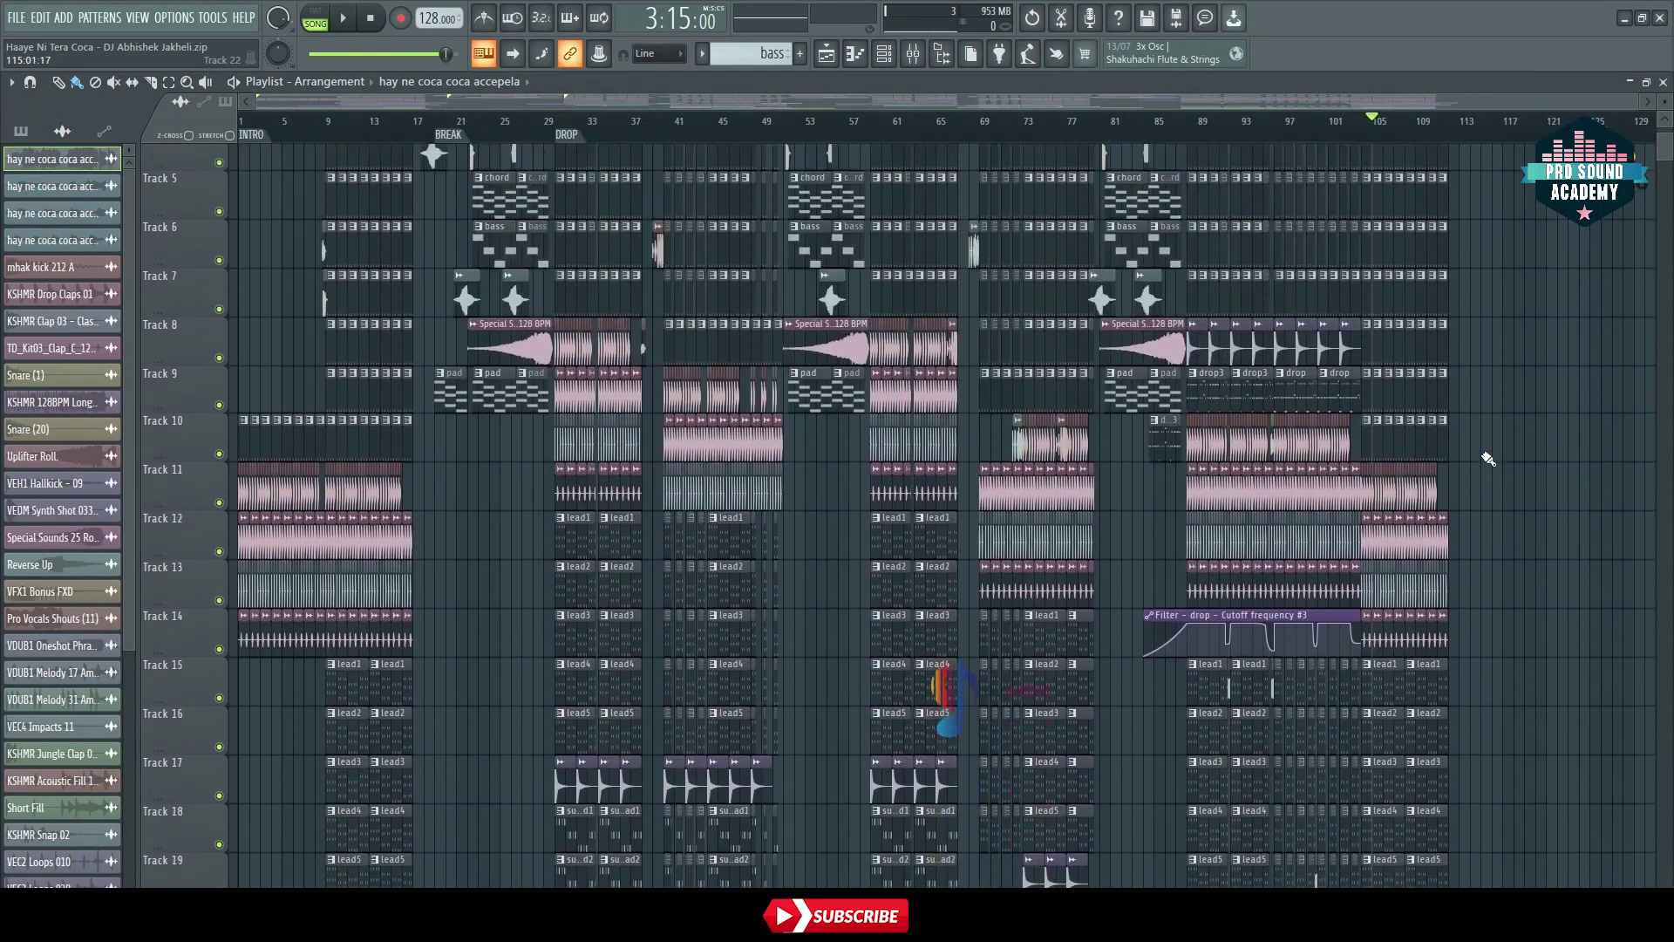